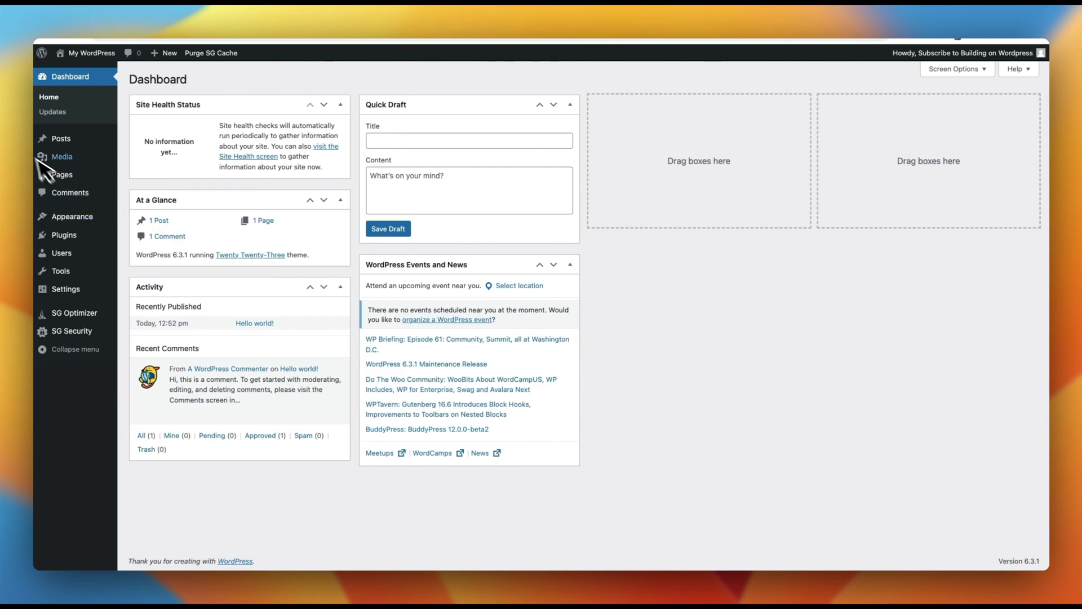
mouse_move(73, 148)
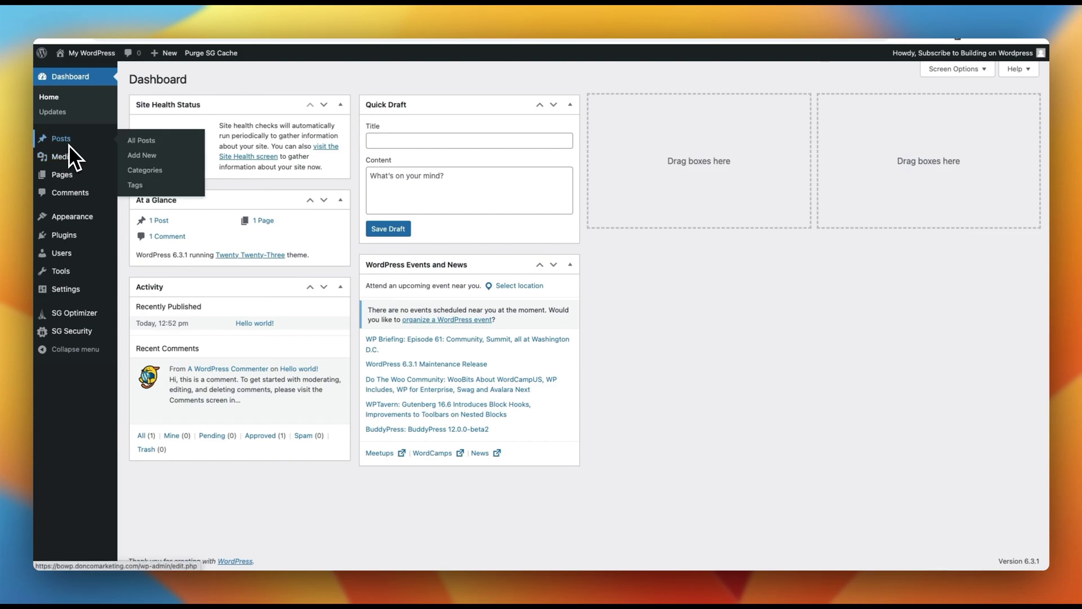
mouse_move(66, 172)
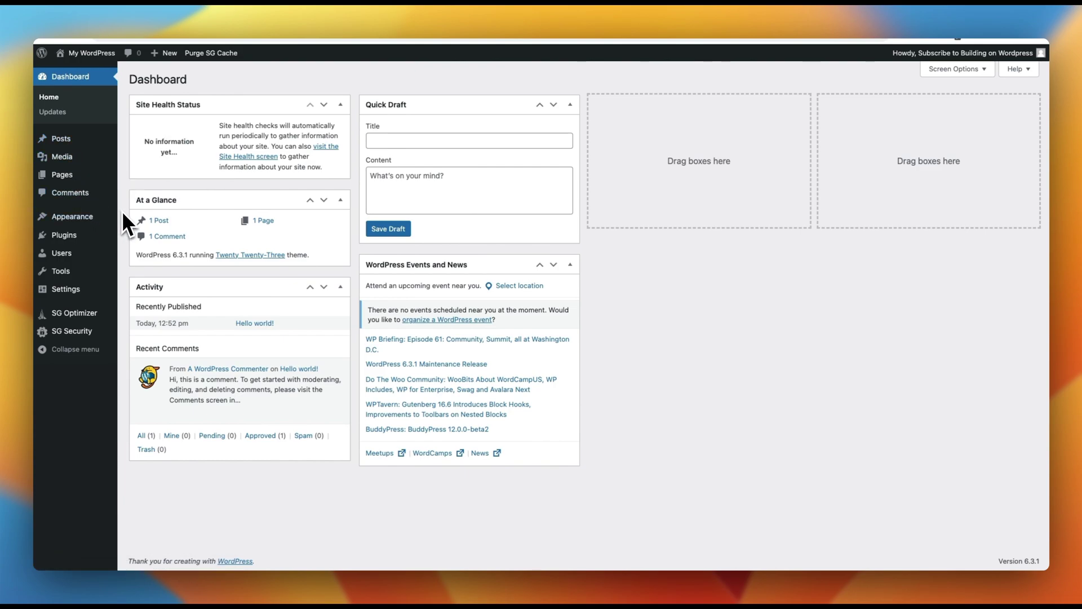
Search the directory of new plugins for "events calendar"
mouse_move(79, 236)
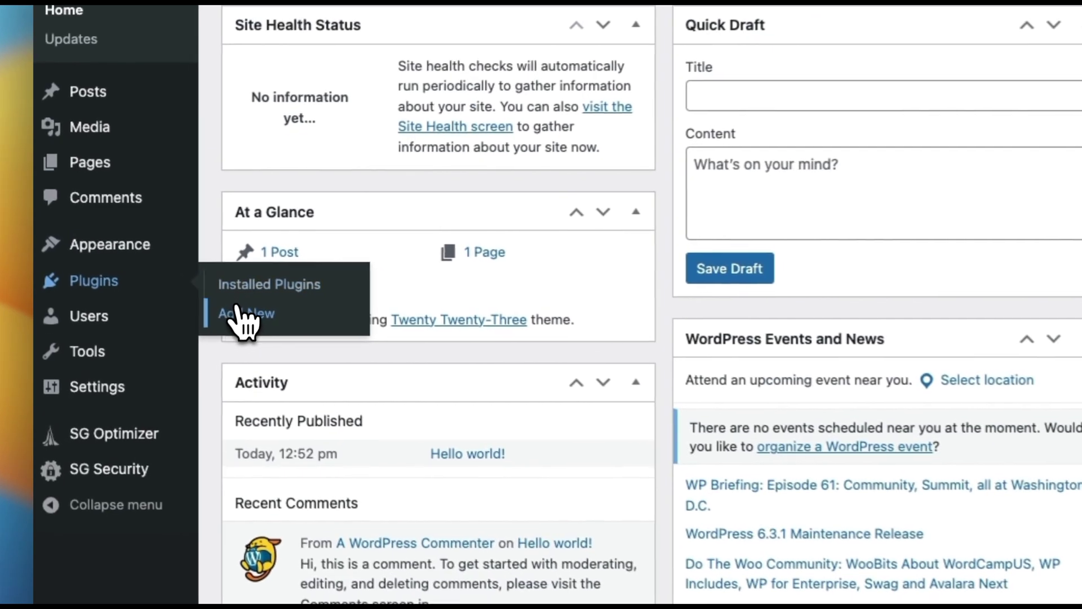
left_click(243, 315)
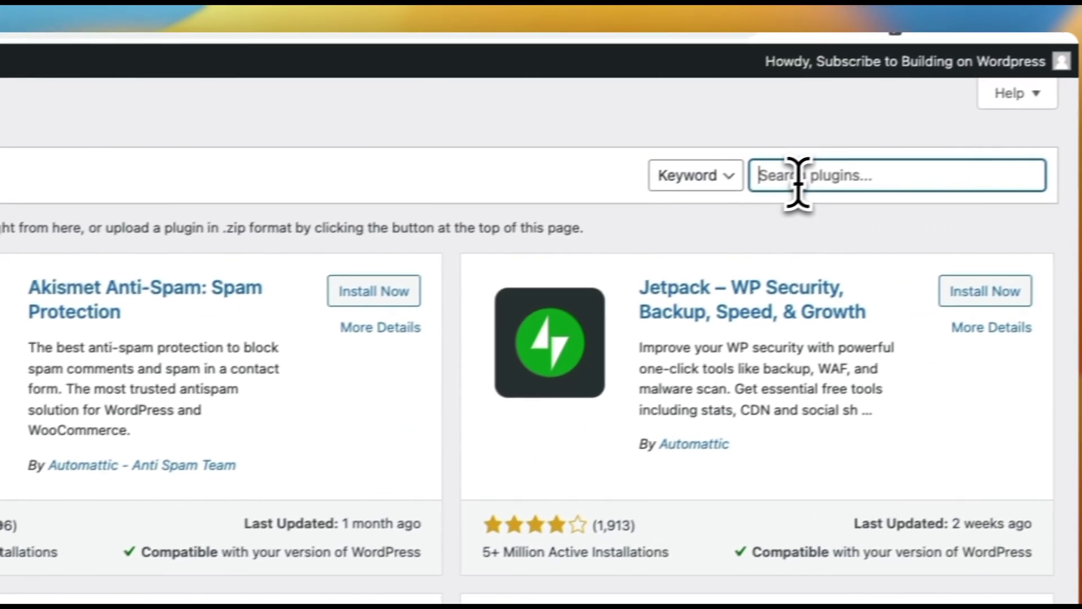
type("event v")
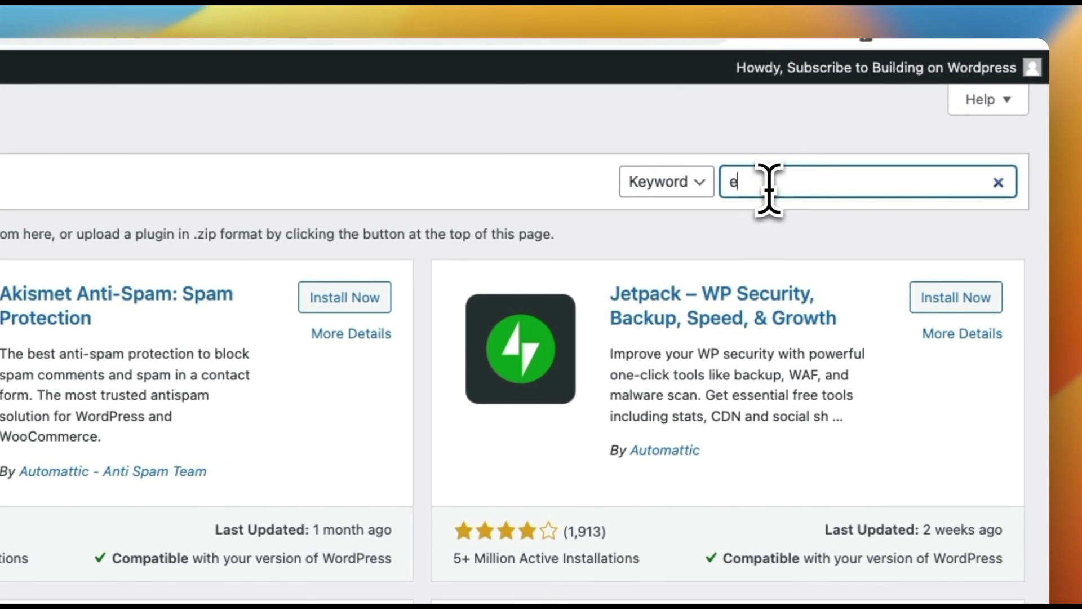
type("alendar")
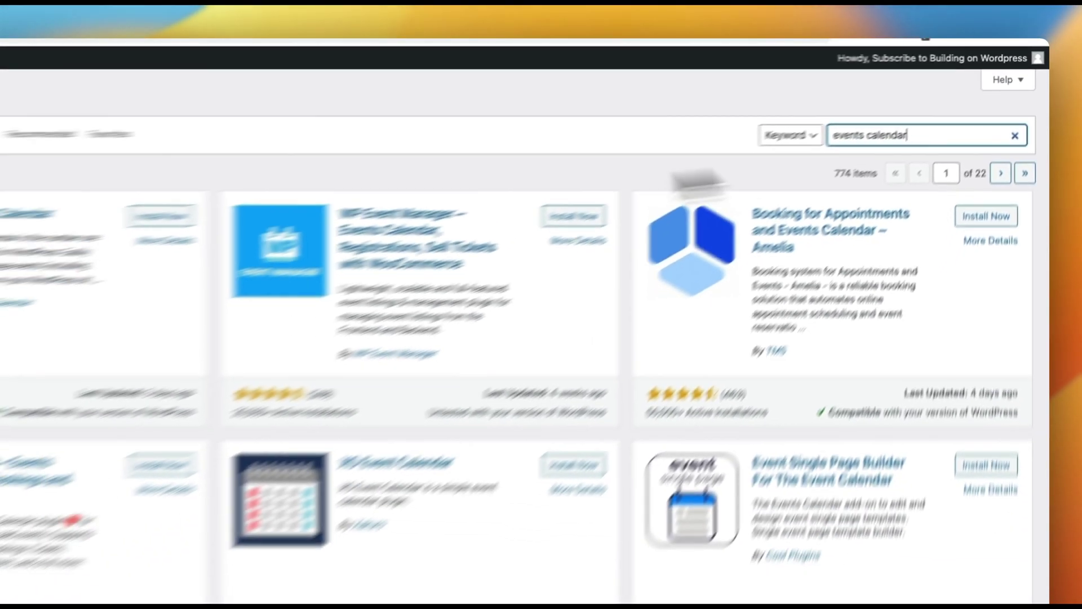
Install and activate The Events Calendar plugin
left_click(161, 216)
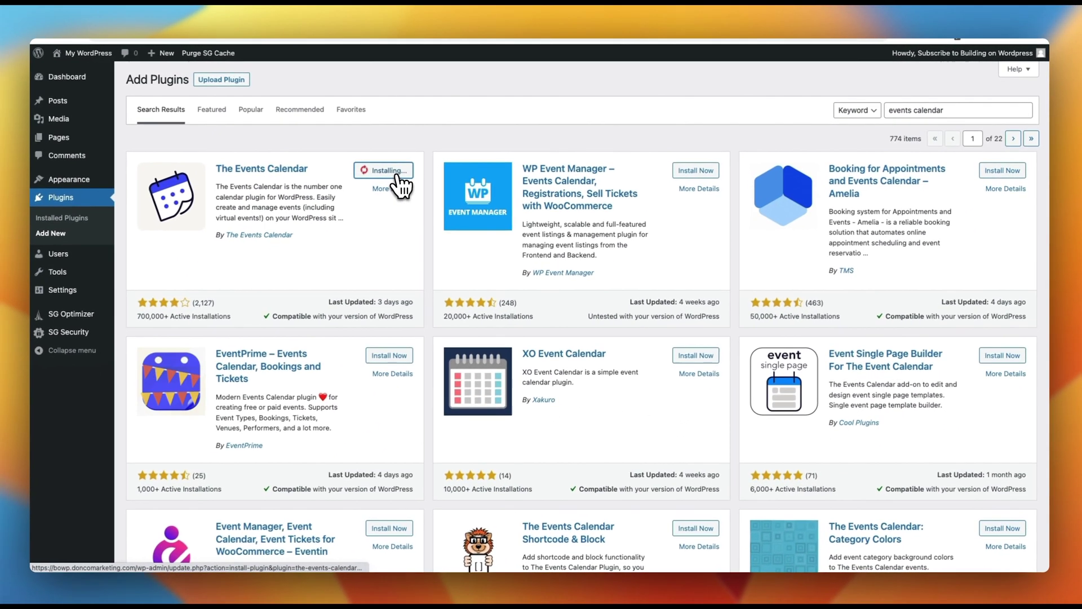
left_click(161, 216)
left_click(176, 204)
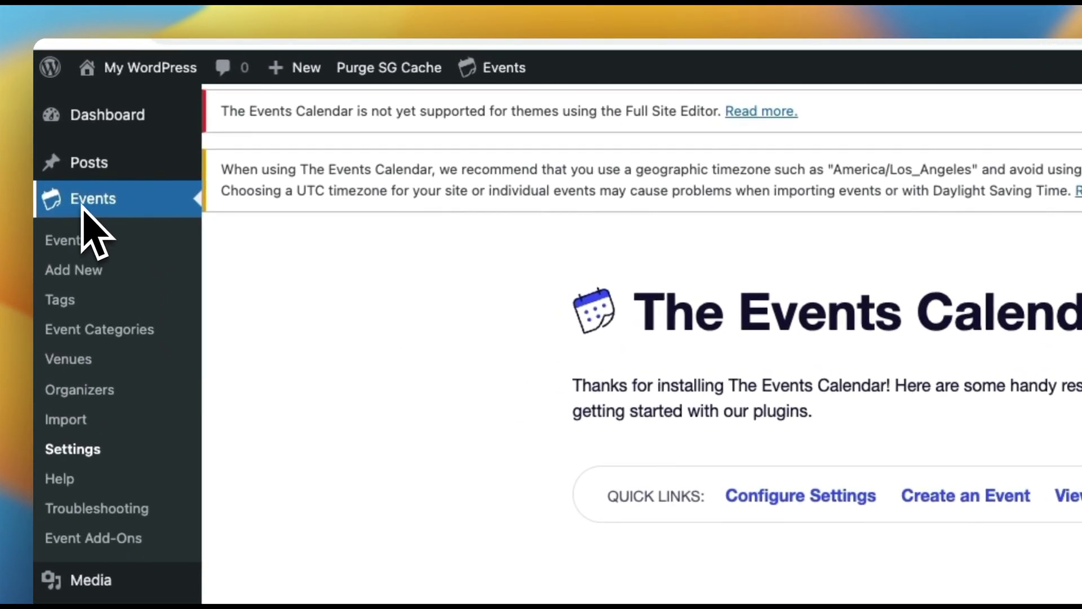
View the list of events, and the list of regular posts for comparison
left_click(73, 248)
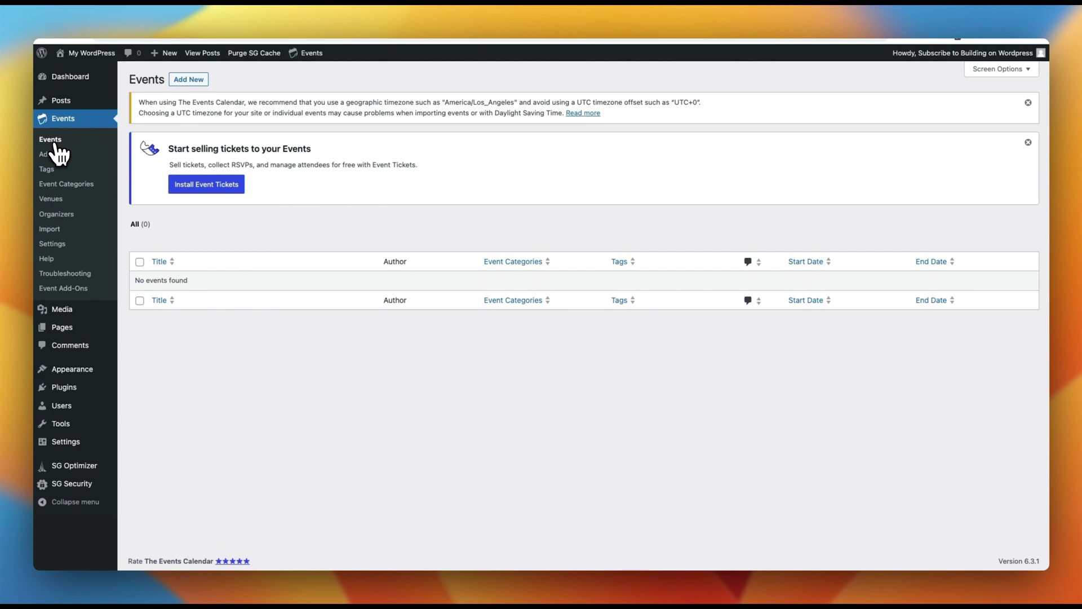
left_click(59, 102)
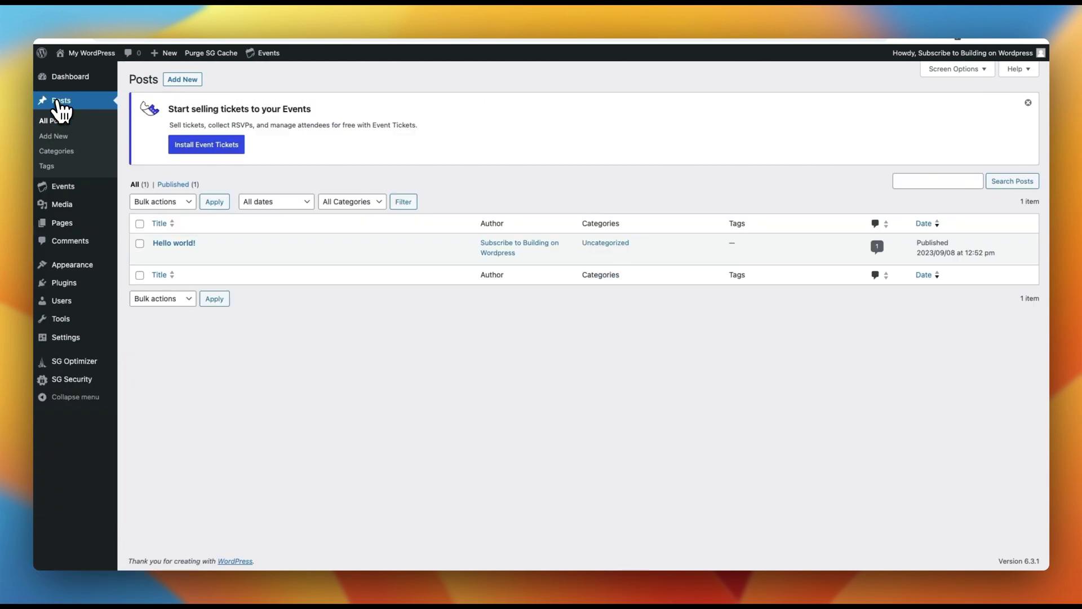
Start a new post to examine its Excerpt, Featured image, Tags and Categories settings, and leave the editor without entering content
left_click(182, 86)
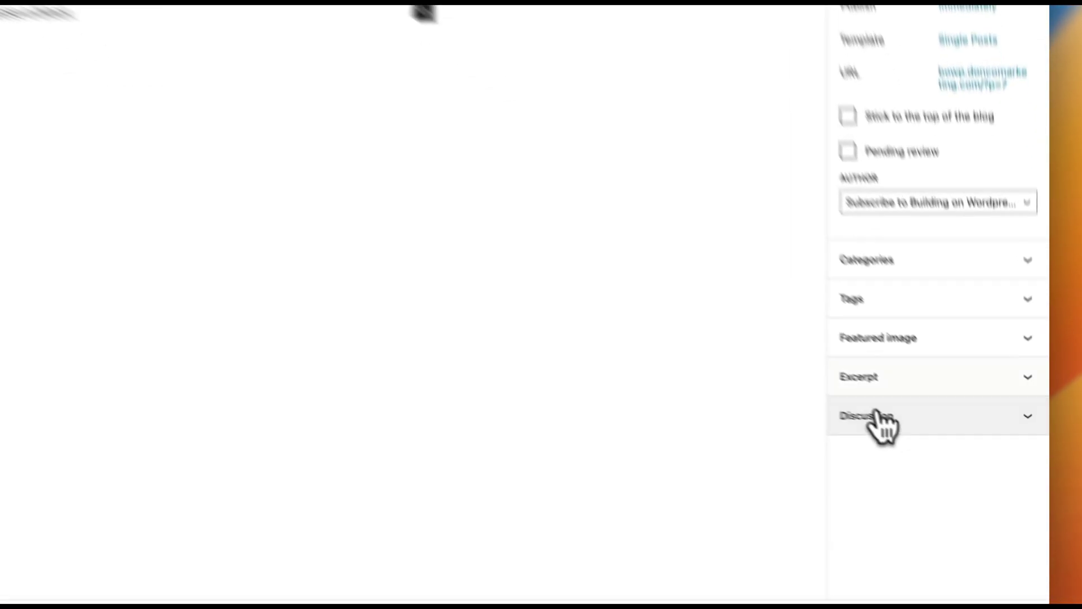
left_click(866, 376)
left_click(852, 443)
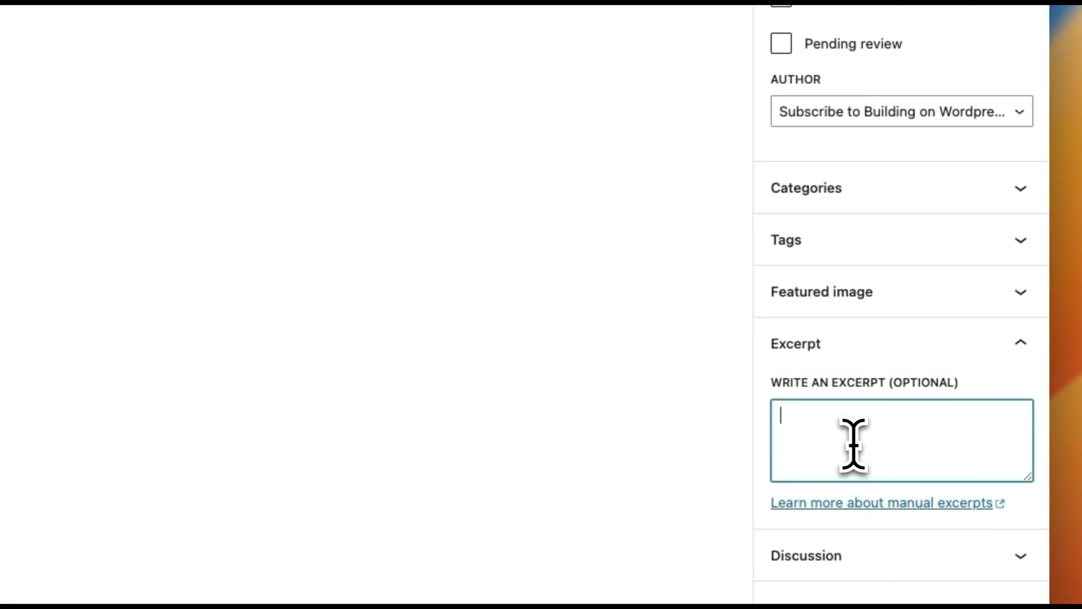
left_click(832, 309)
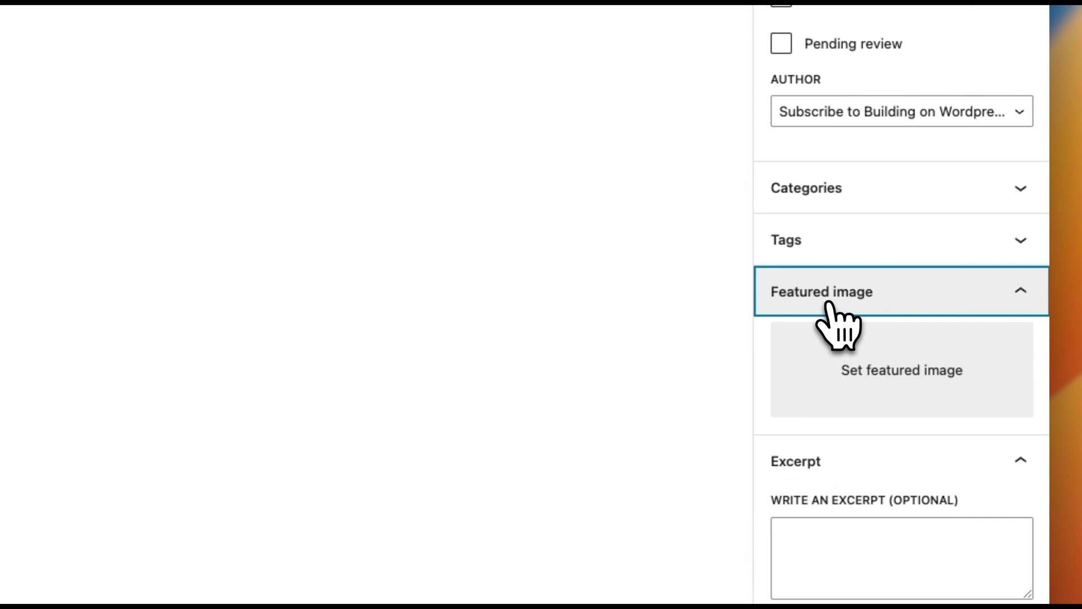
left_click(804, 257)
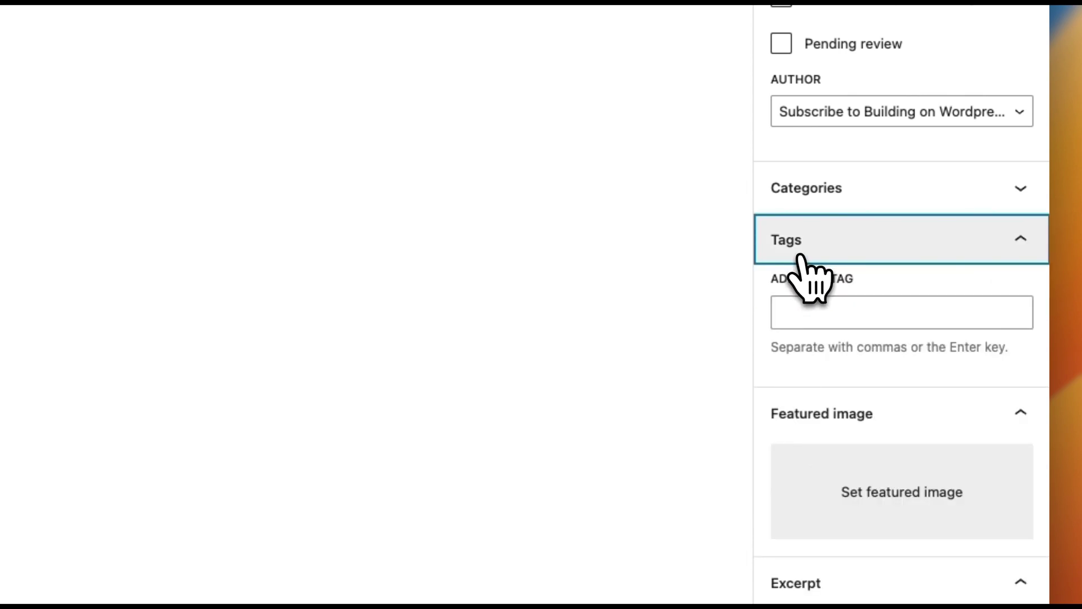
left_click(810, 207)
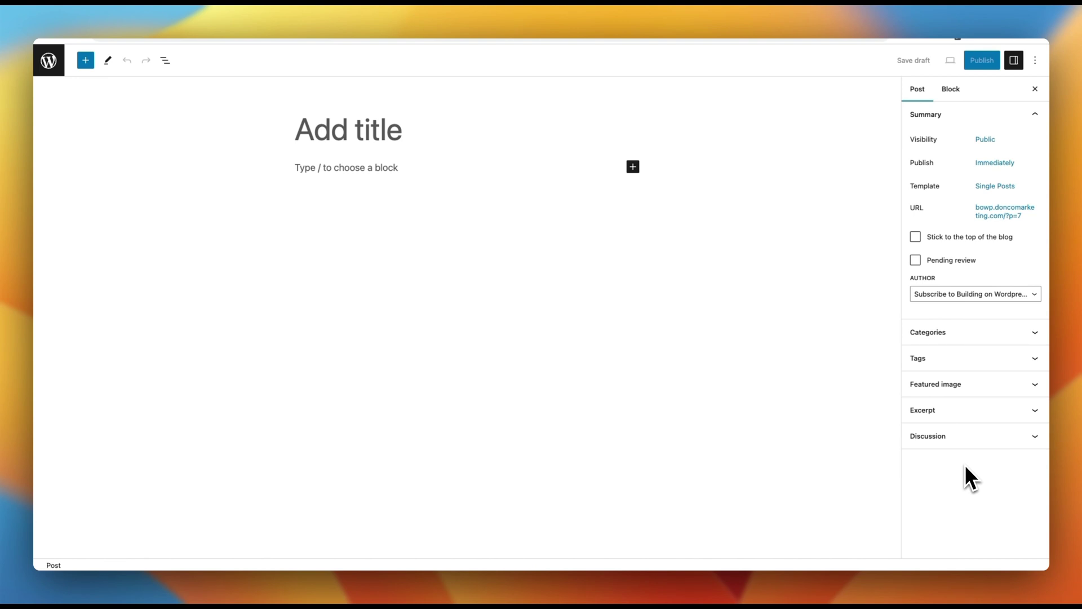
left_click(49, 61)
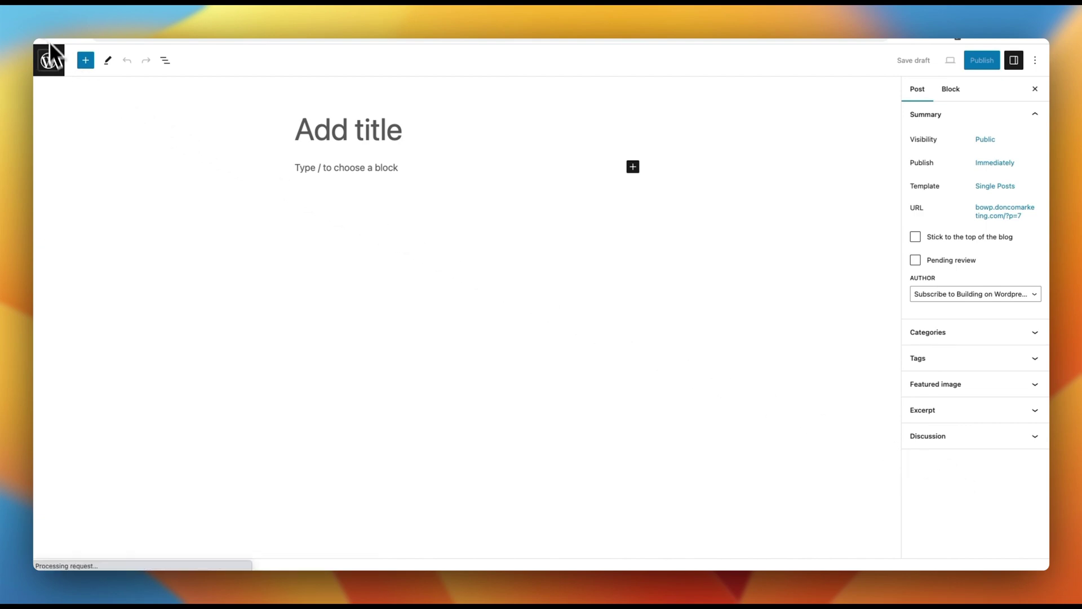
Search the directory of new plugins for "acf", and install and activate Advanced Custom Fields
mouse_move(75, 141)
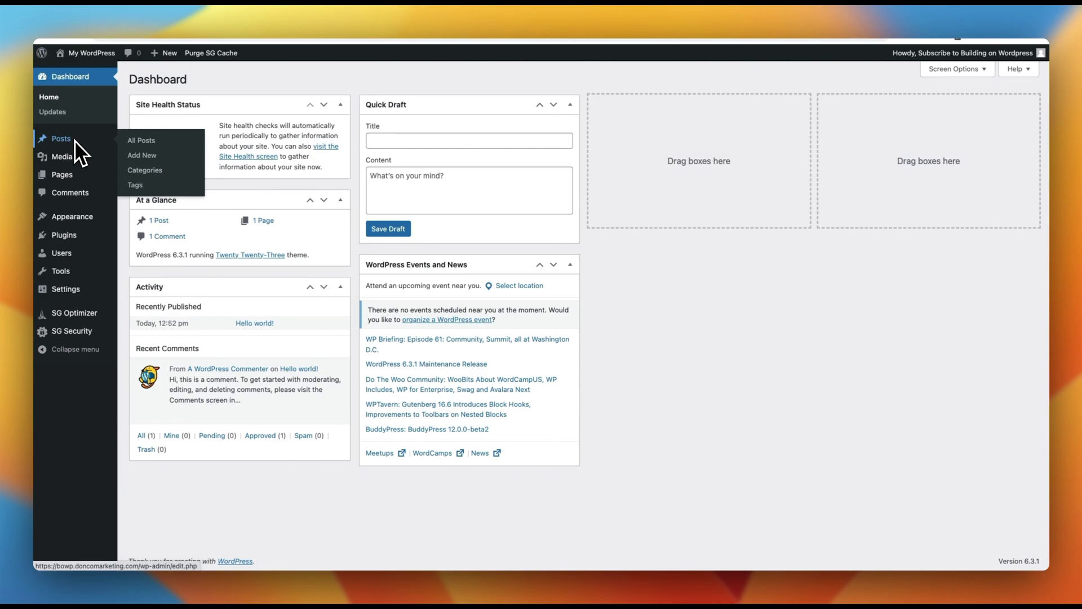
mouse_move(66, 232)
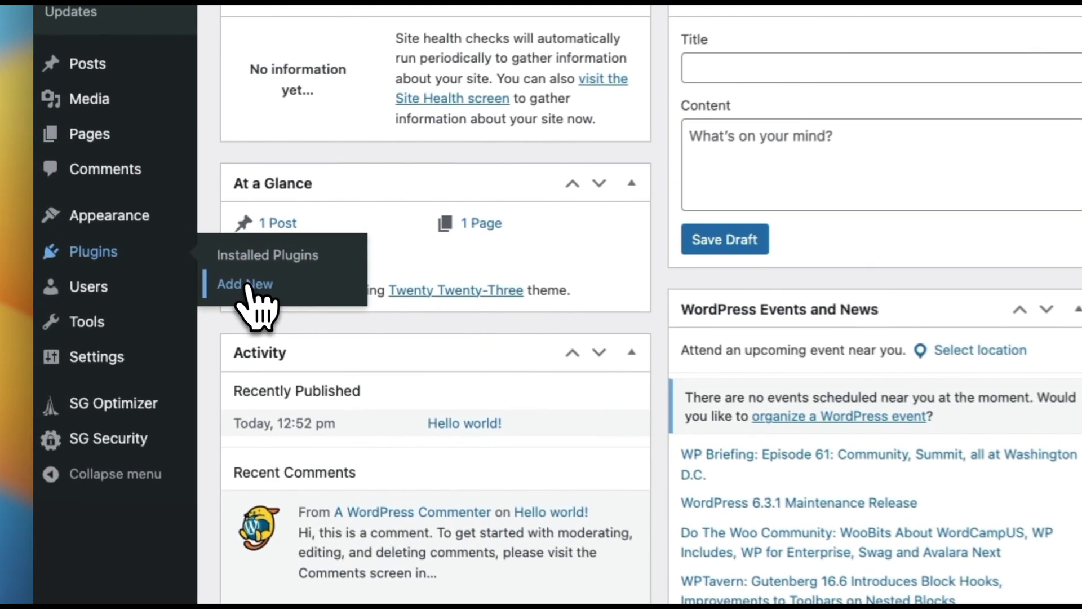
left_click(141, 251)
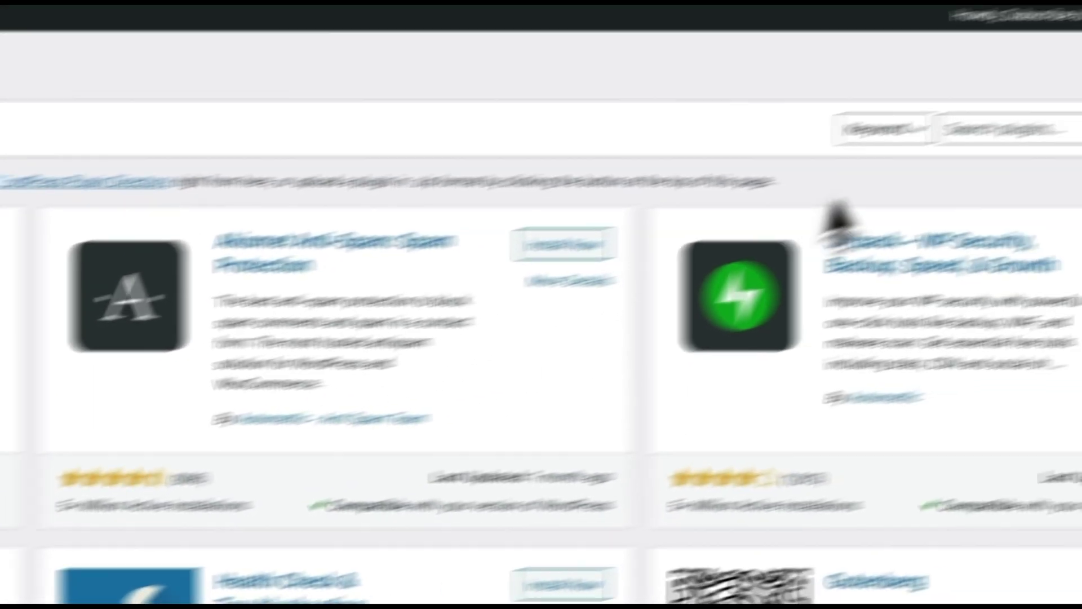
left_click(797, 189)
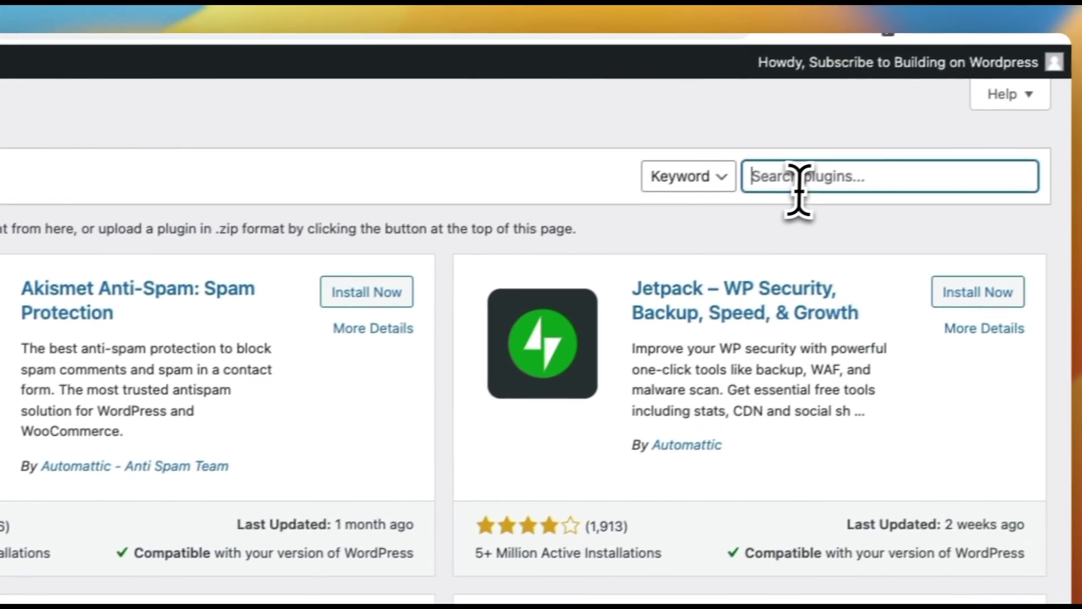
type("acf")
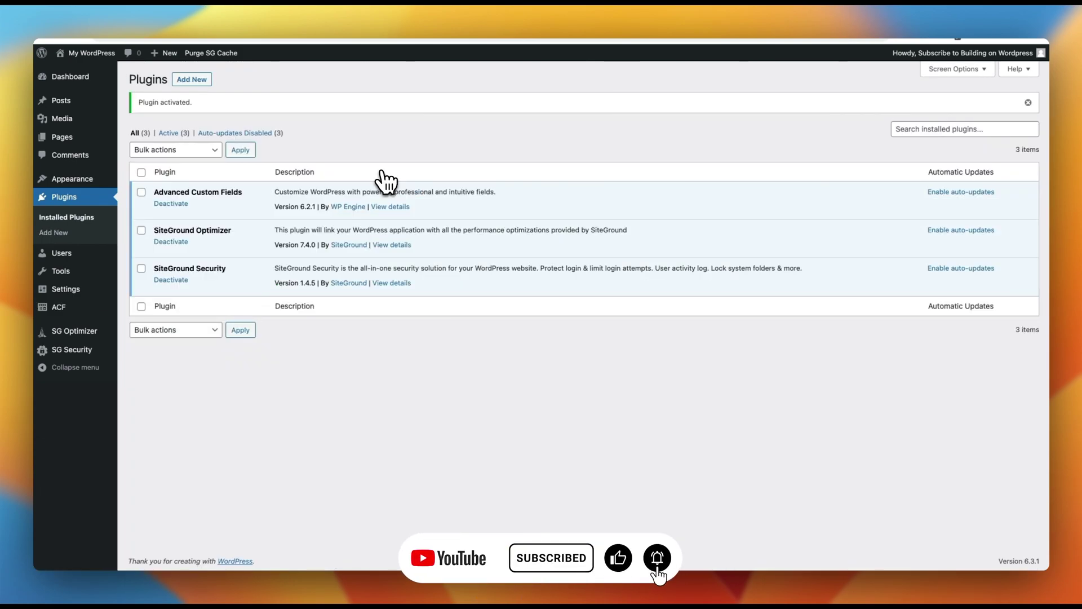
Look through the ACF overview pages for field groups, post types and taxonomies
mouse_move(75, 305)
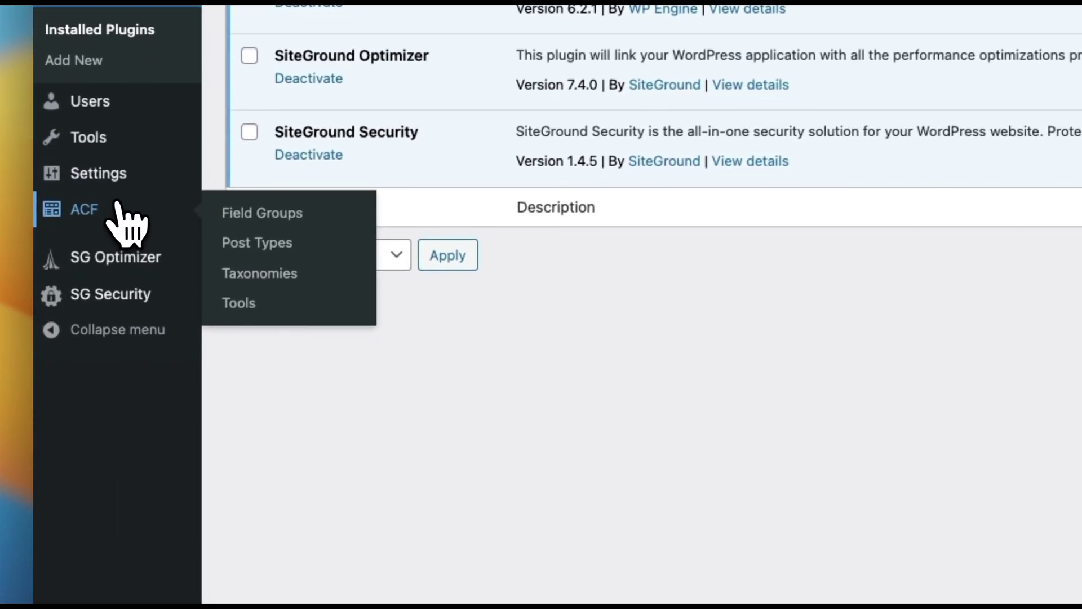
left_click(121, 218)
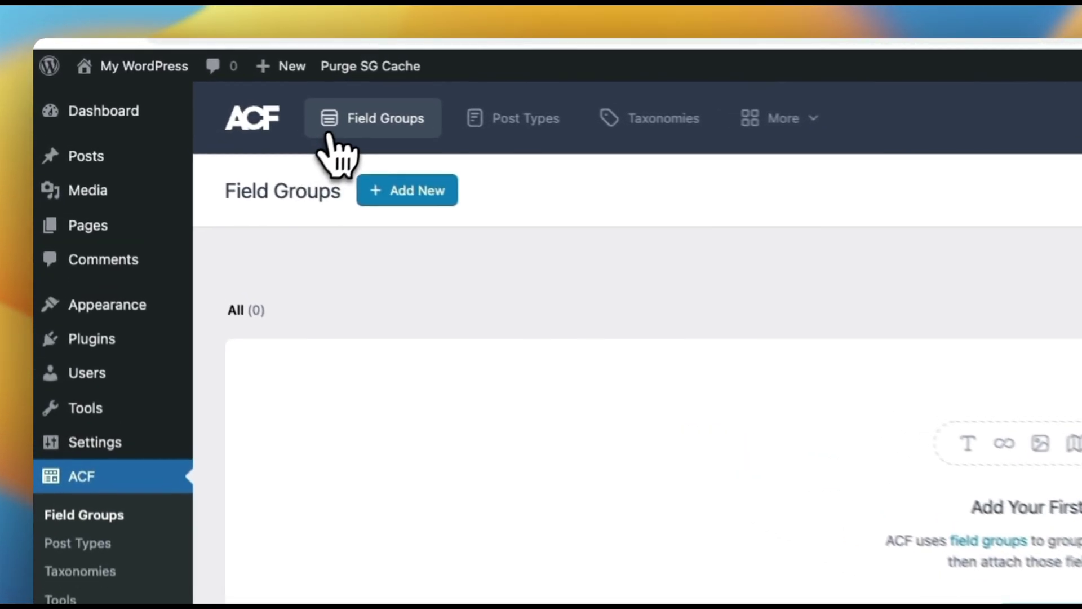
left_click(545, 126)
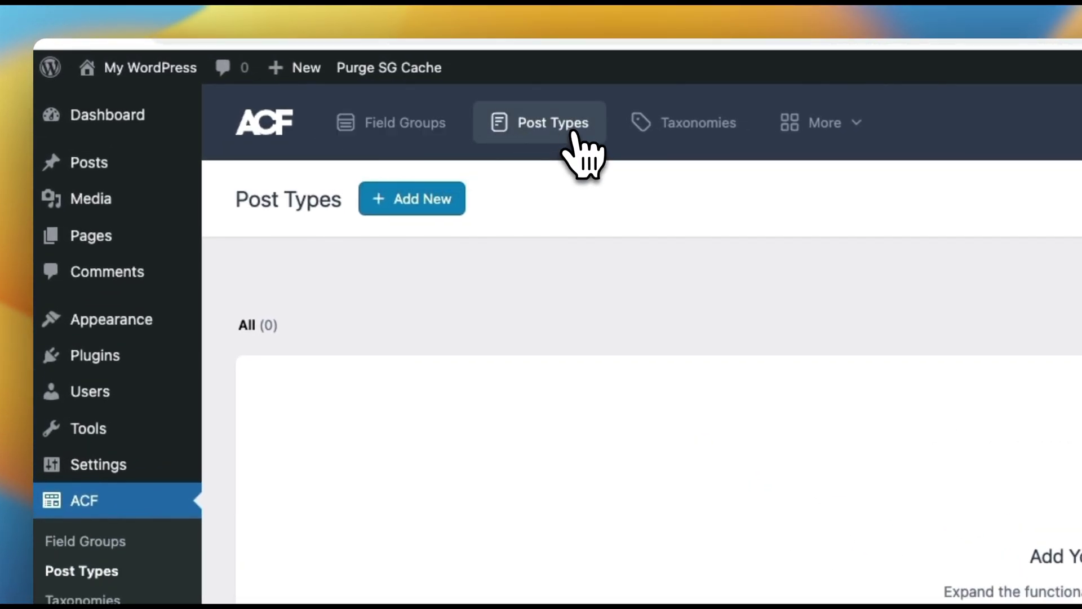
left_click(679, 135)
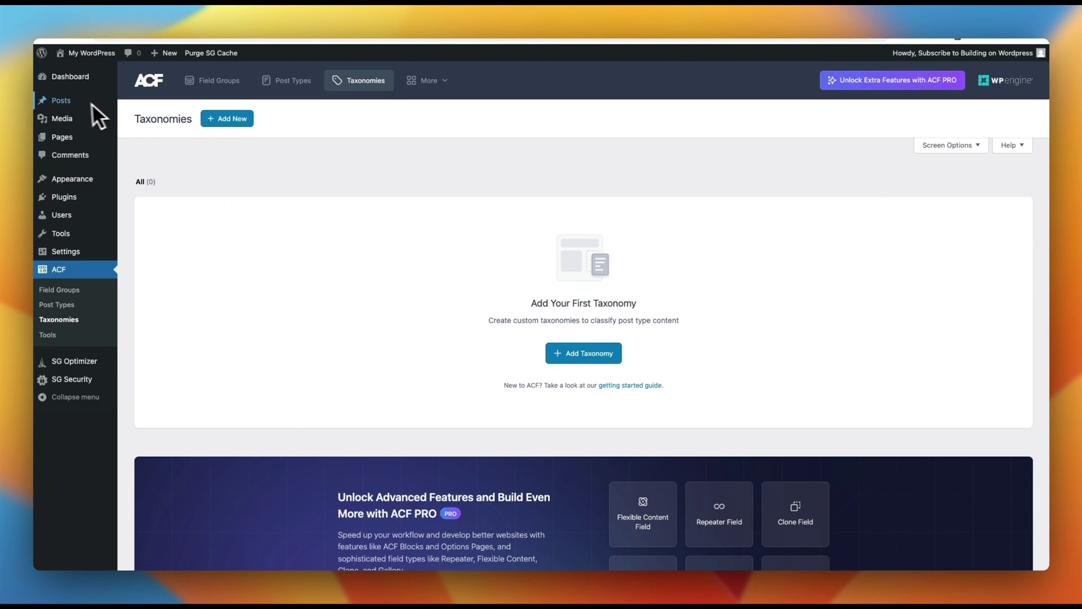
mouse_move(76, 103)
Create a new ACF field group titled "Blog"
left_click(222, 91)
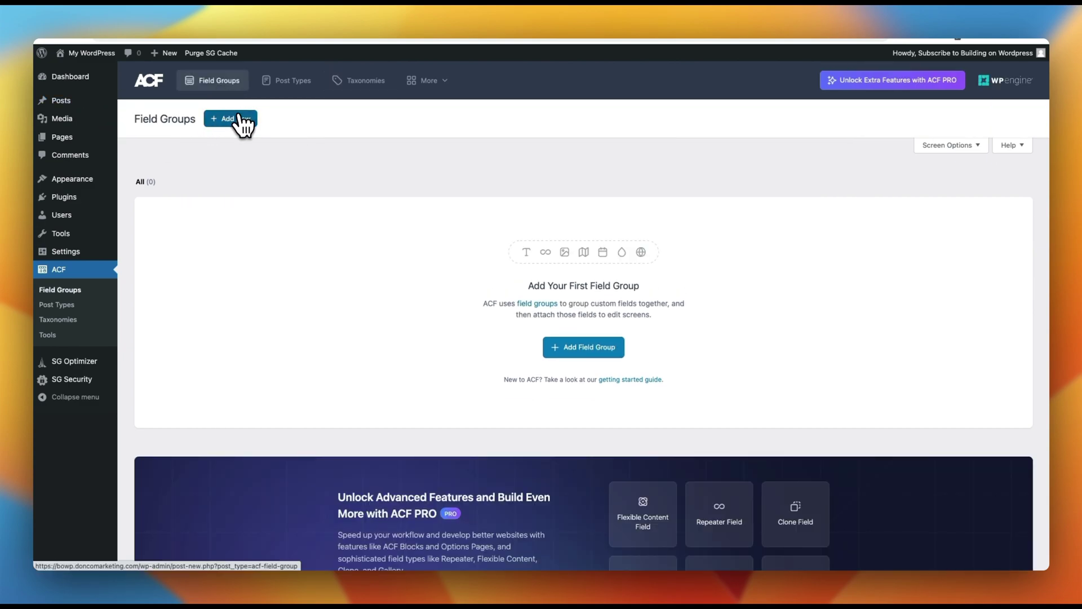
left_click(236, 118)
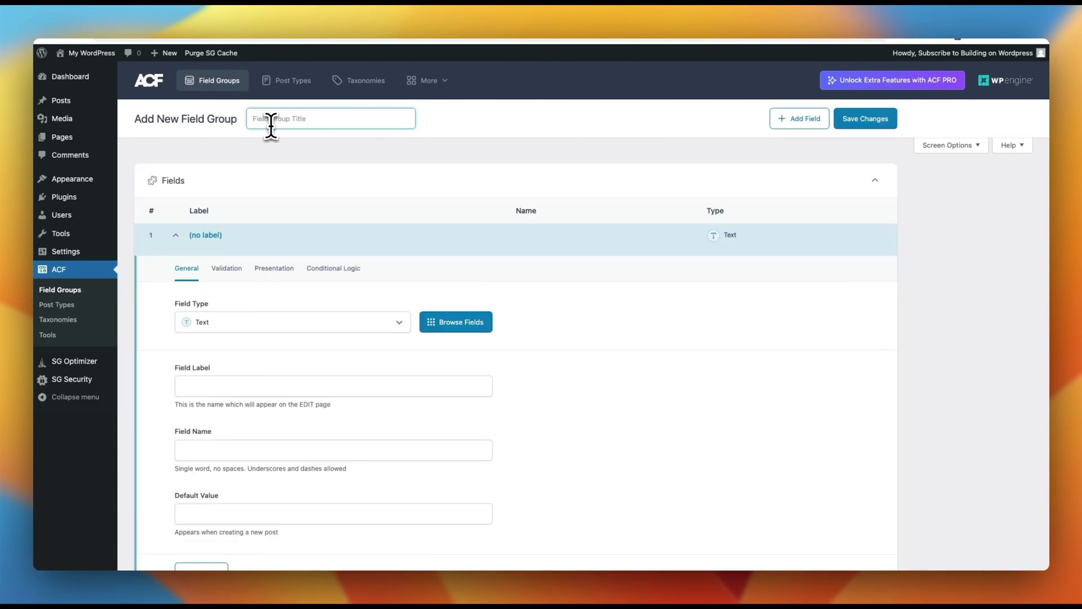
type("Blog")
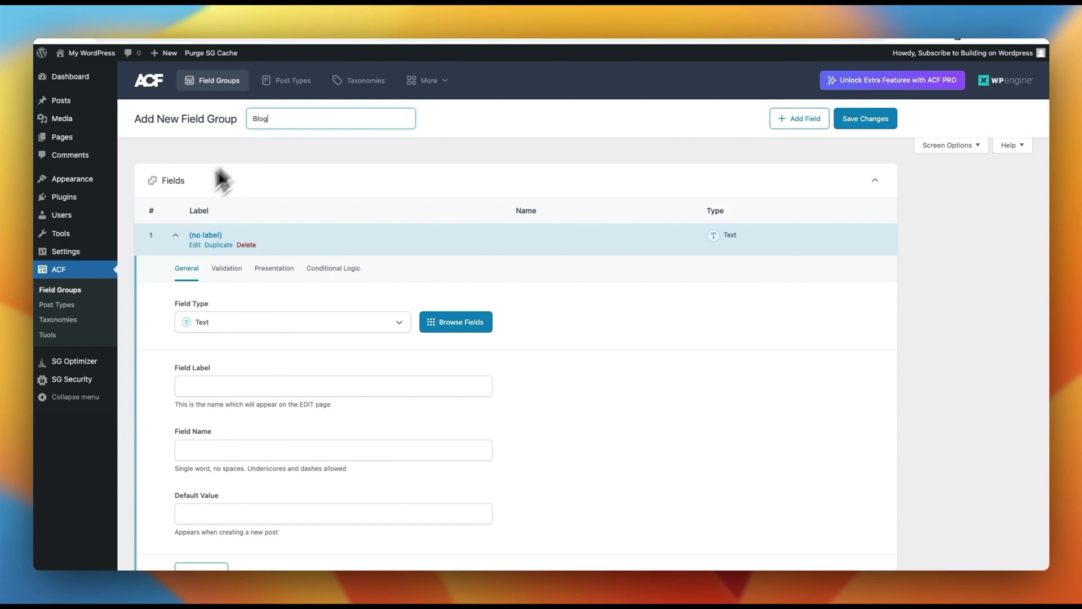
Browse the available field types and choose Text for the first field of the Blog group
left_click(211, 323)
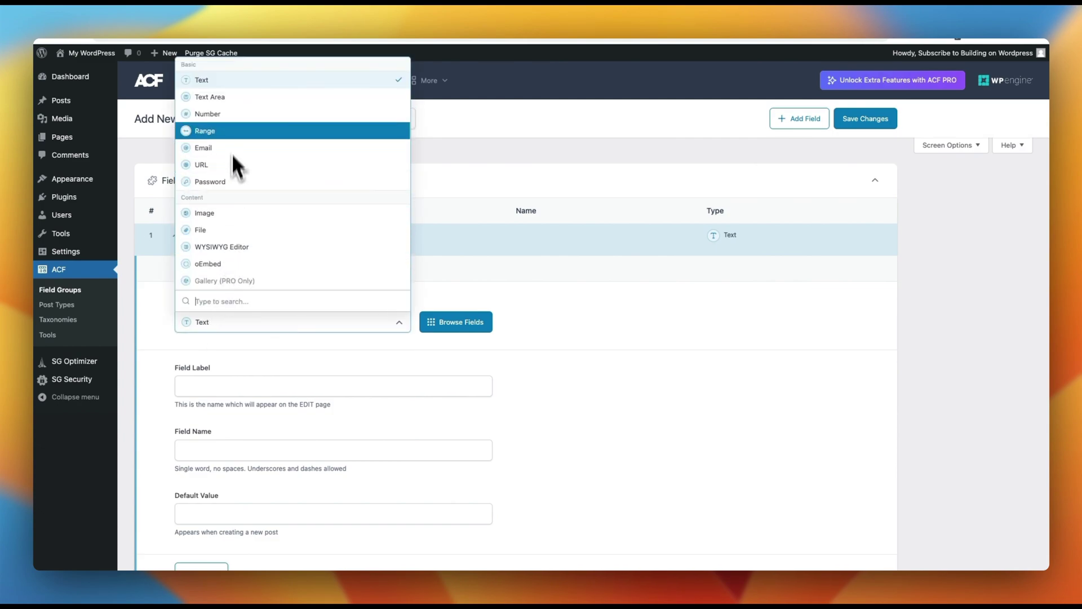
scroll(232, 163, "down", 10)
scroll(222, 269, "up", 10)
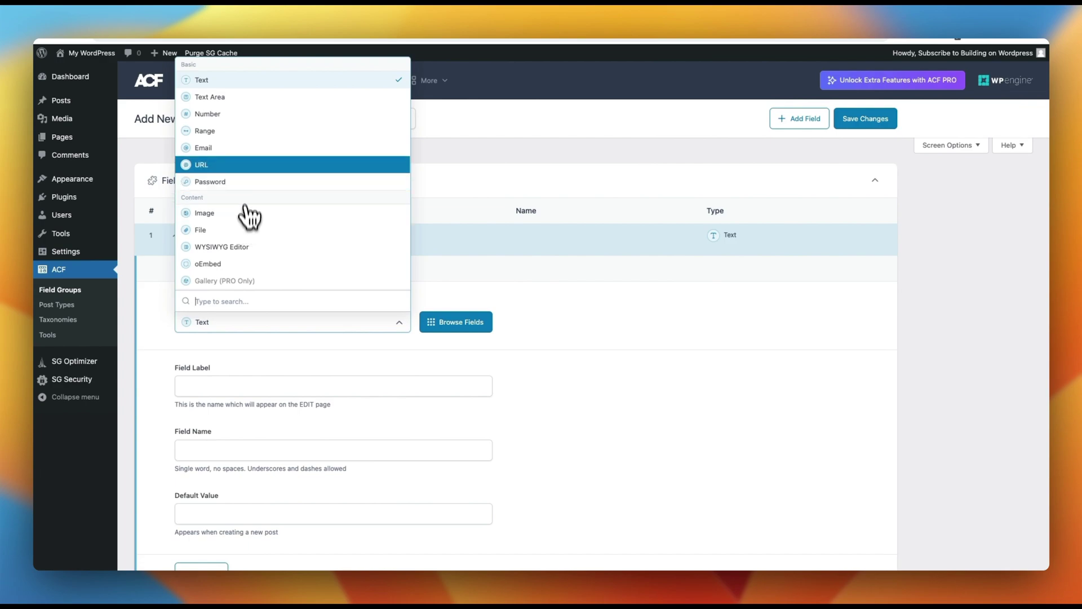
left_click(226, 85)
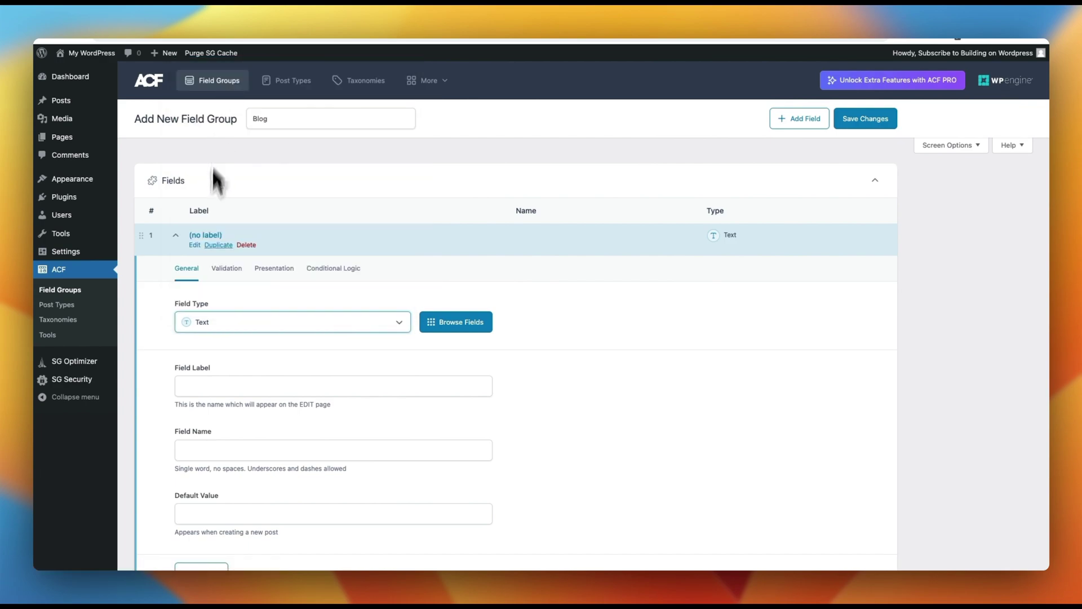
Label the text field "Author's Favorite Color" and keep its automatically generated field name
left_click(198, 386)
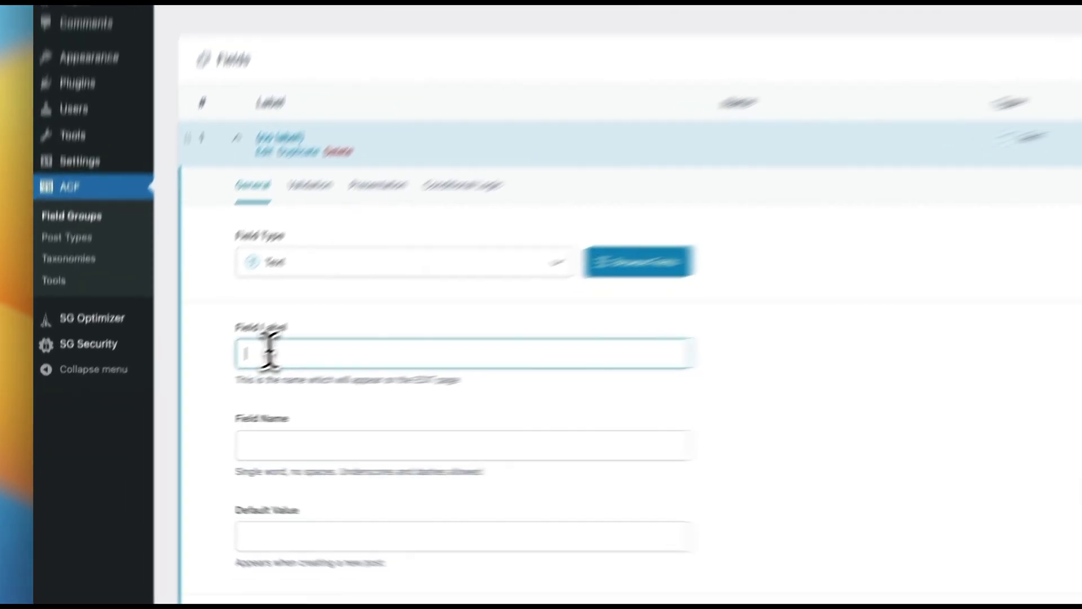
type("Author's Favorite Colo")
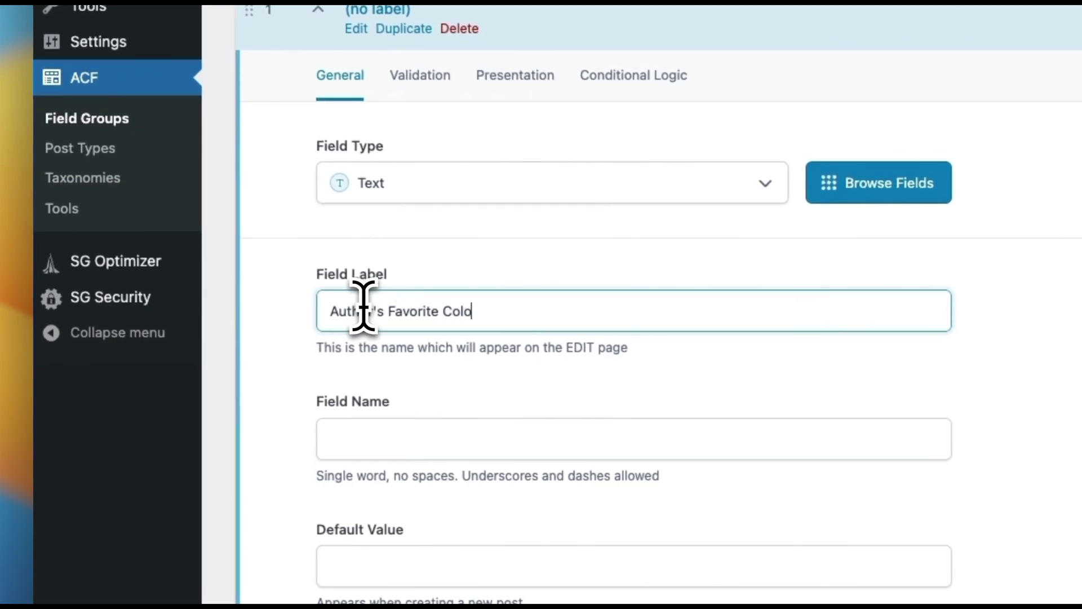
type("r")
key("Tab")
scroll(327, 248, "down", 3)
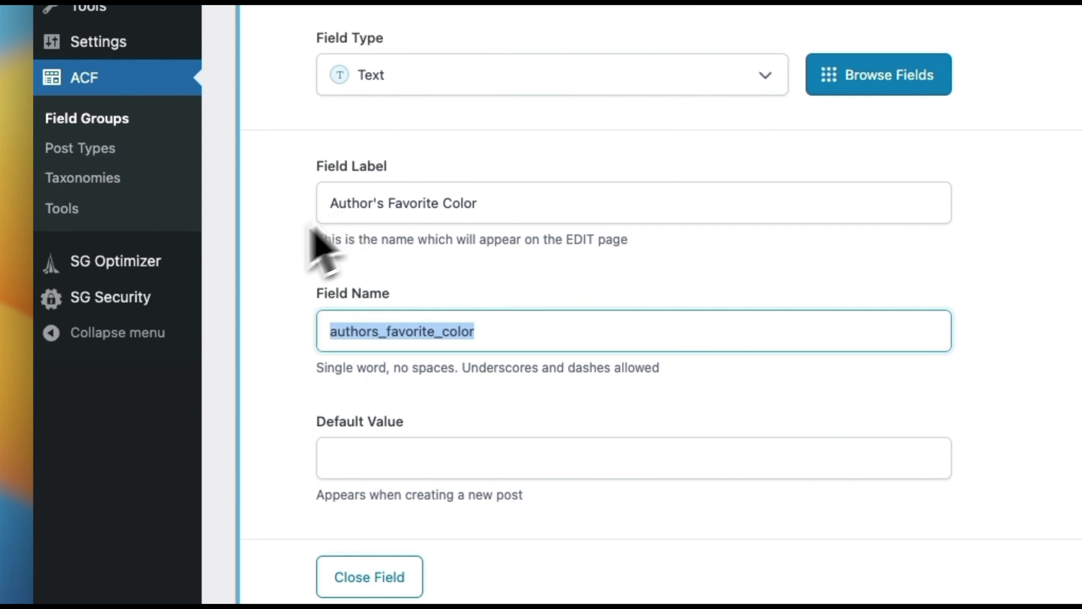
left_click(497, 315)
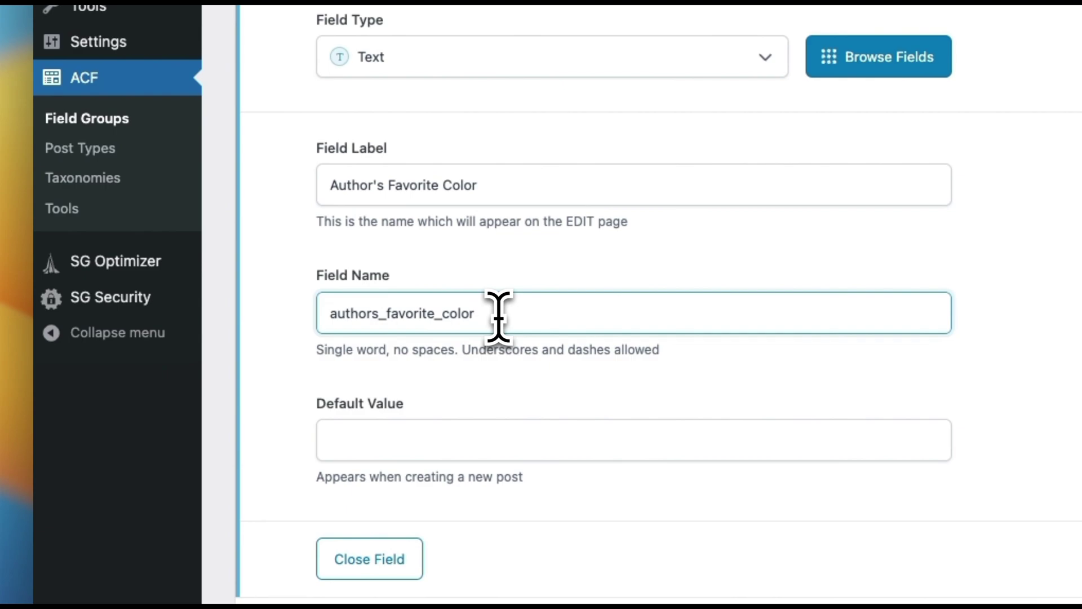
Shorten the field name of the favorite color field to favorite_color
left_click(387, 314)
key("shift+super+Left")
key("BackSpace")
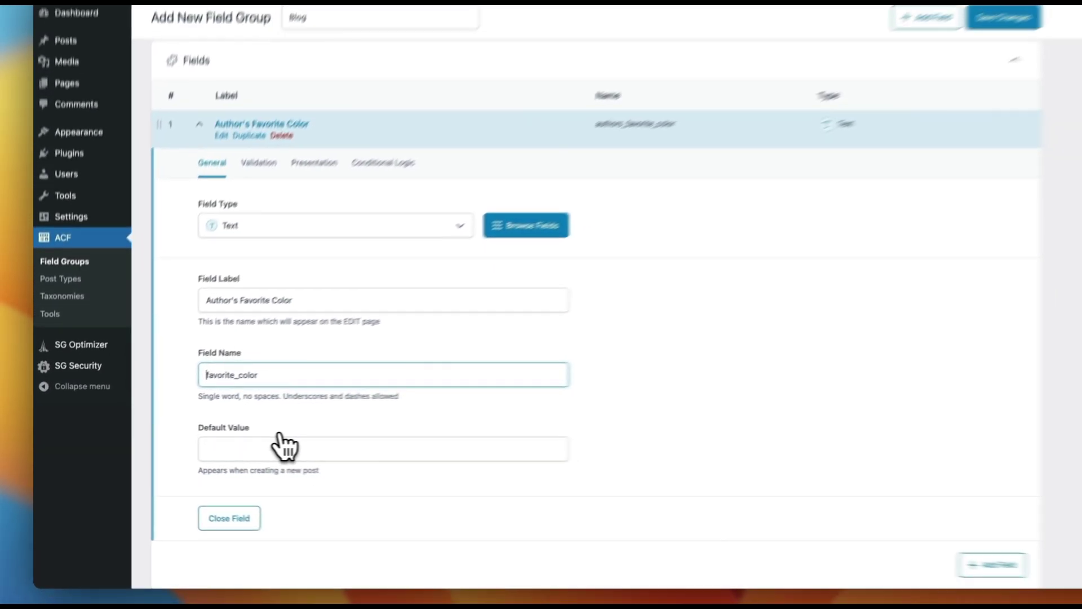
left_click(406, 438)
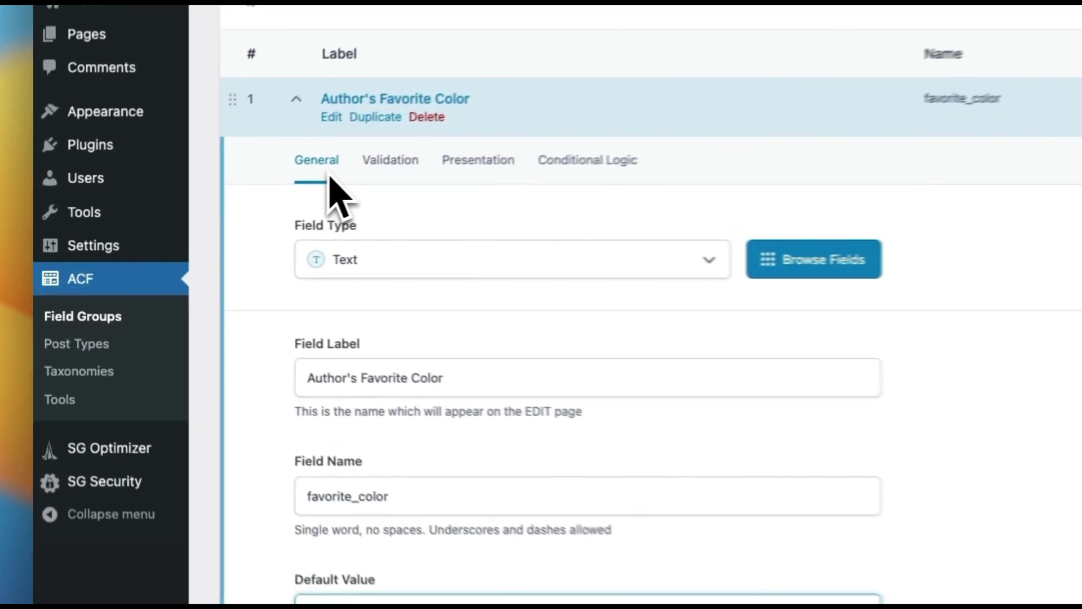
Give the color field the instructions "Please enter your favorite color here!" and the placeholder text "(e.g. Blue)", and collapse its settings
left_click(228, 207)
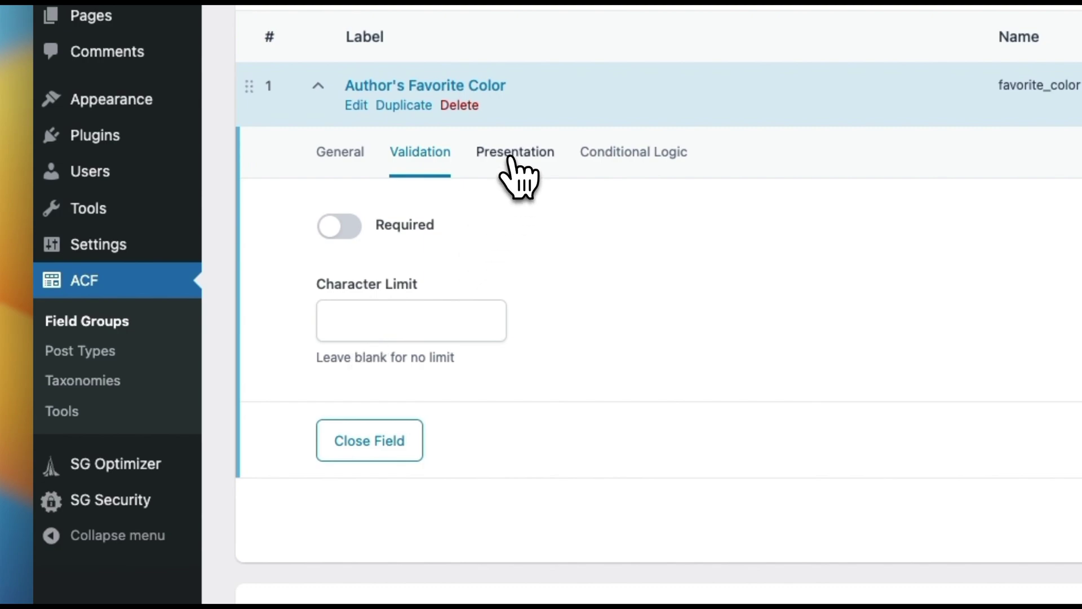
left_click(511, 157)
left_click(398, 285)
type("Please e")
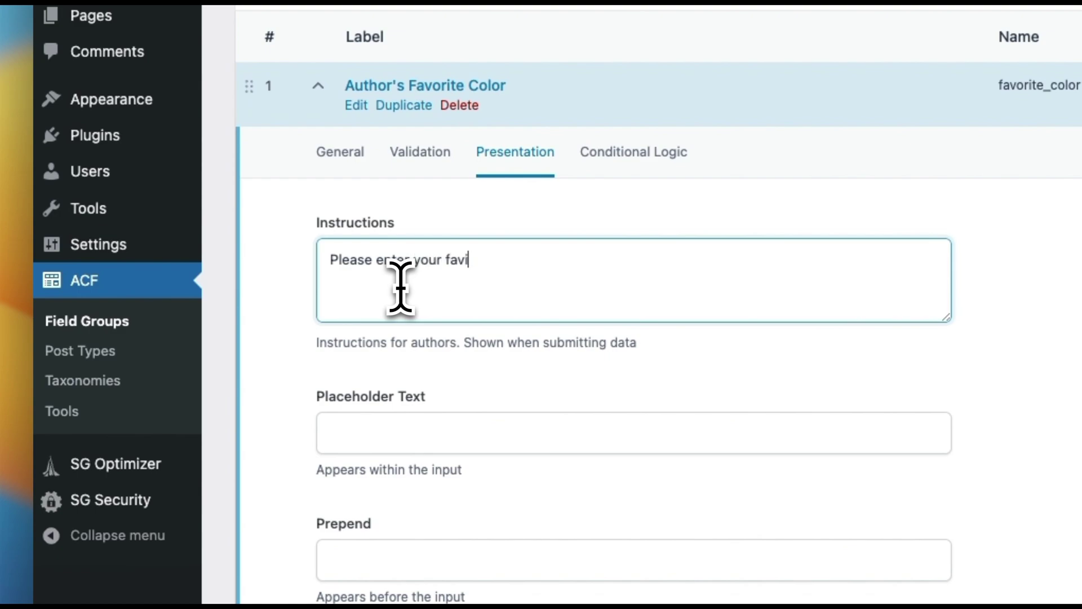
type("nter your favorite color here!")
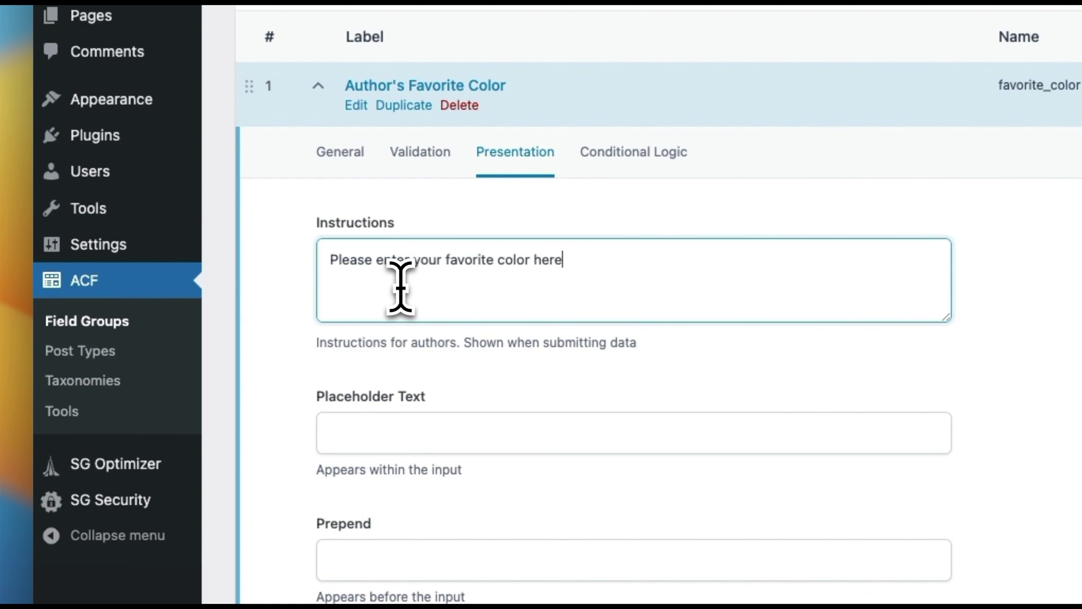
left_click(383, 435)
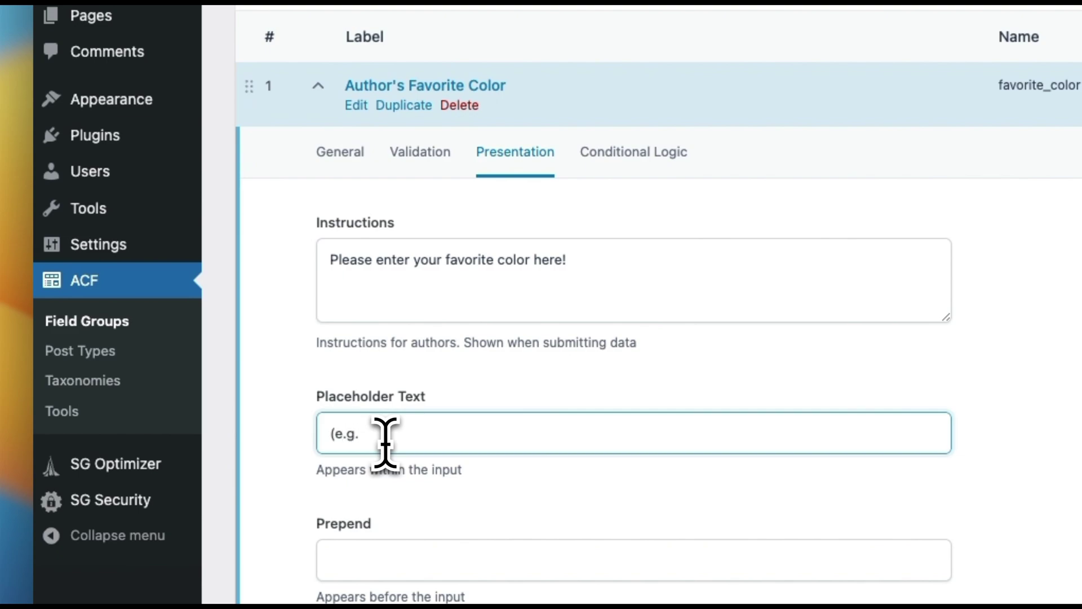
type("(e.g. Blue)")
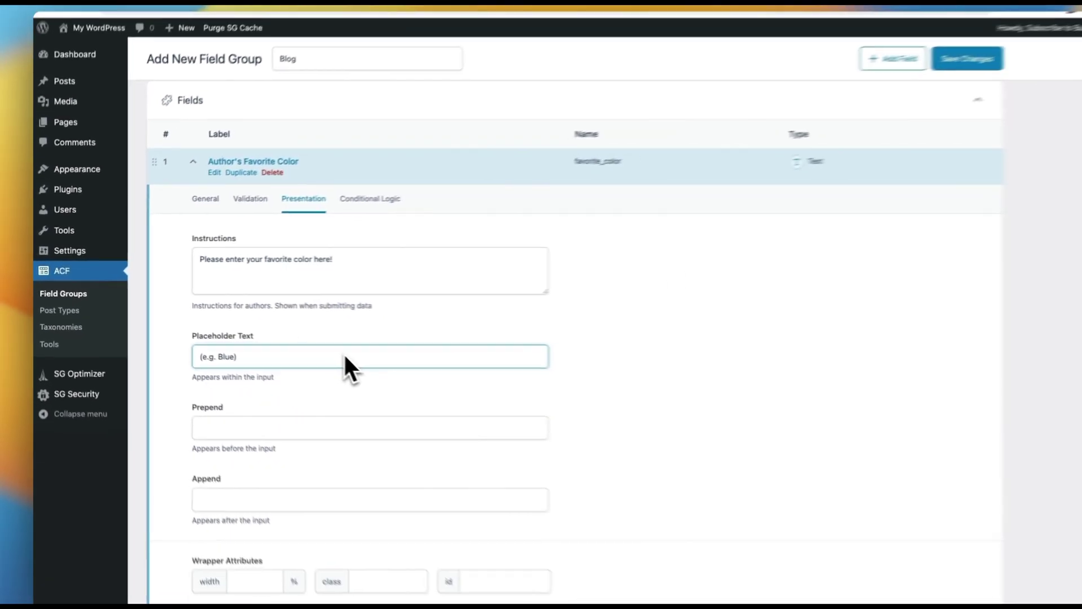
scroll(225, 364, "down", 1)
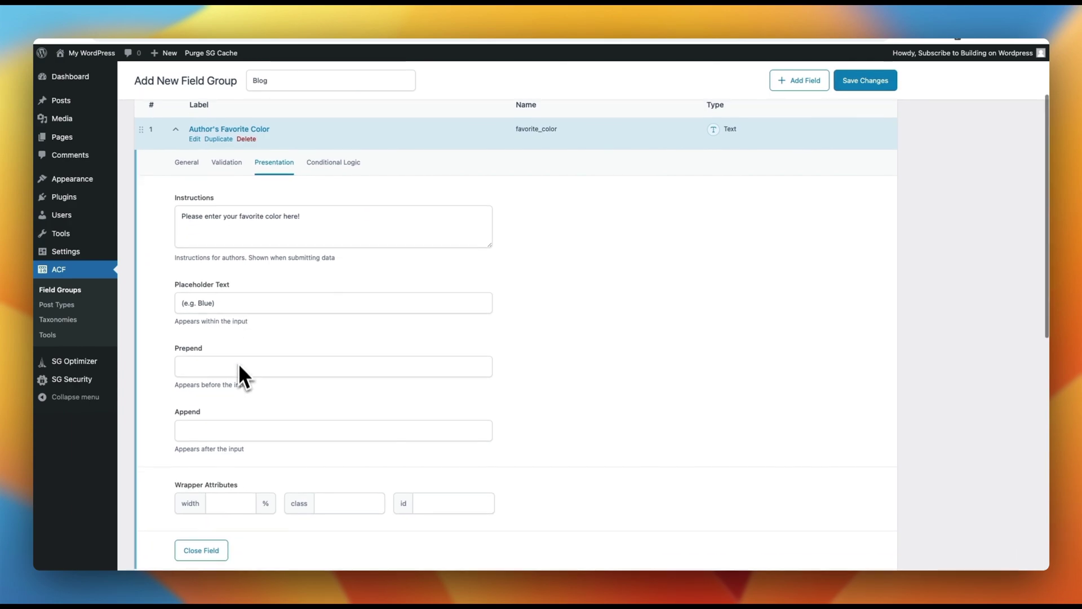
left_click(220, 504)
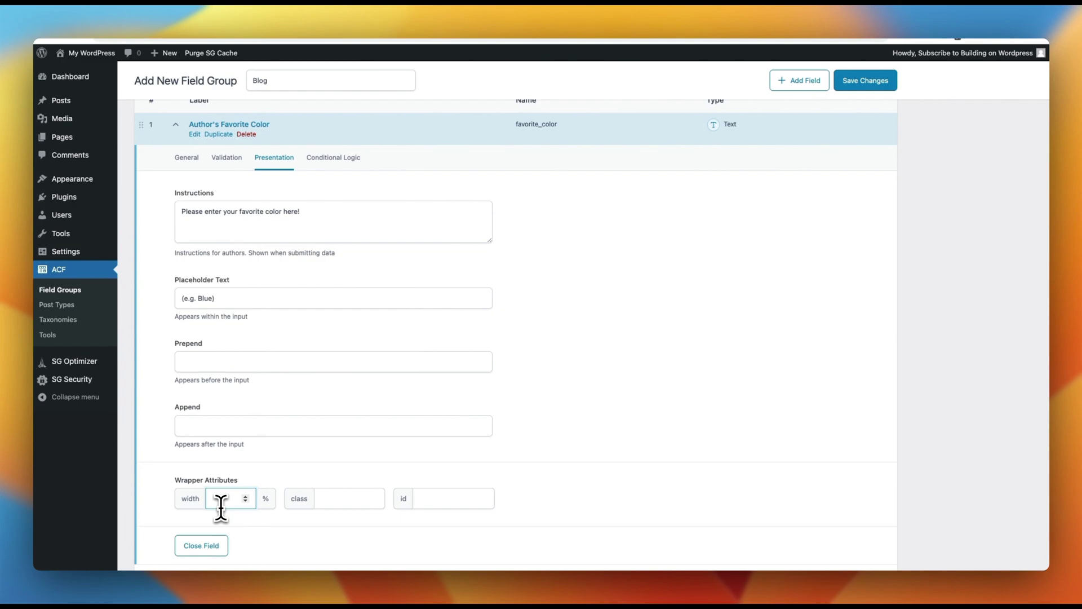
scroll(220, 507, "up", 1)
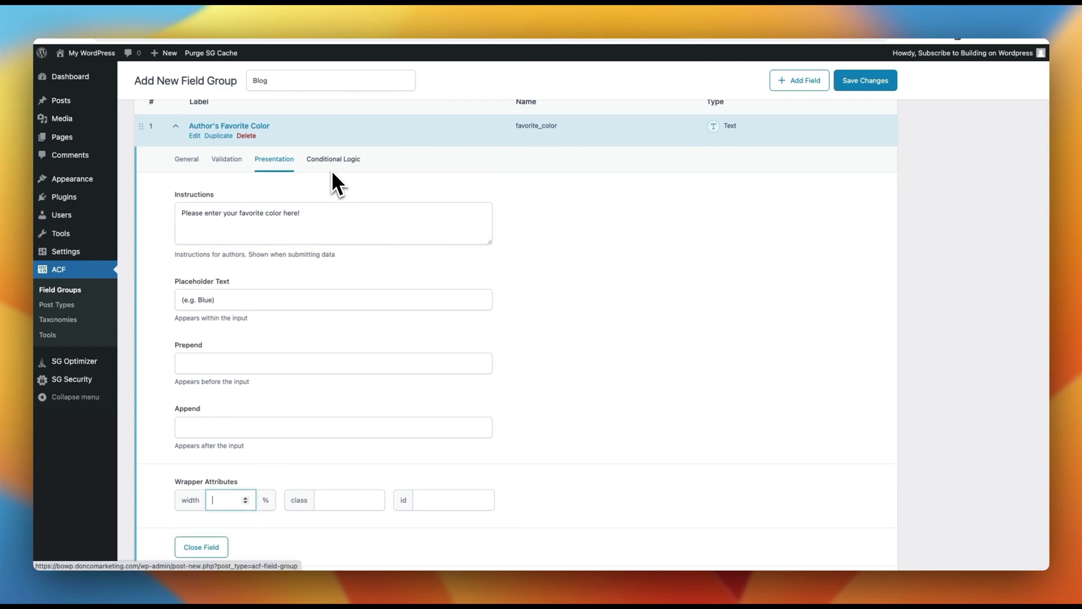
left_click(175, 126)
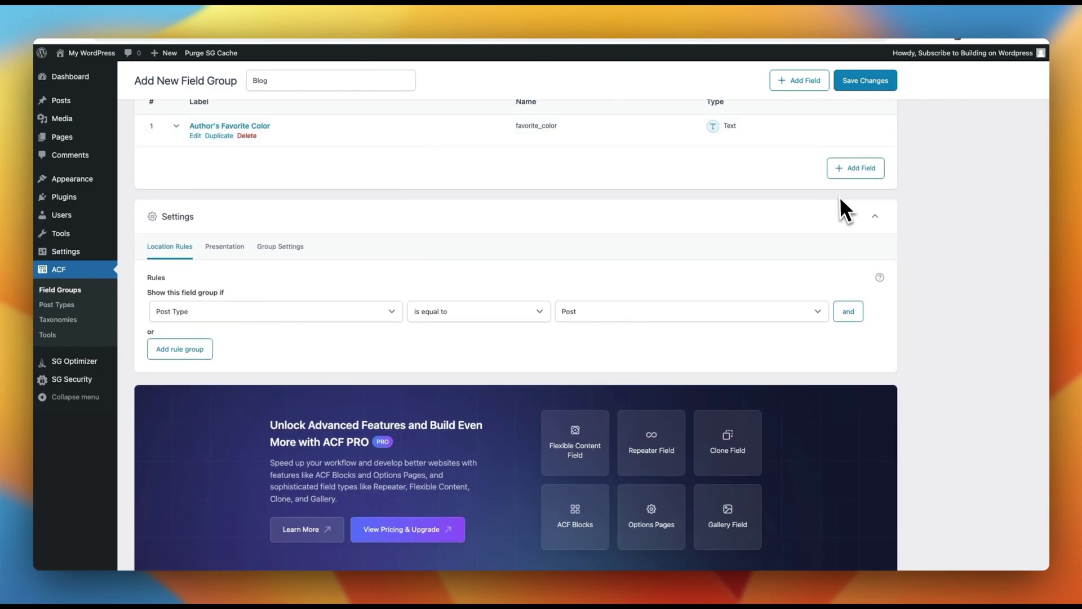
Add a second text field to the Blog group, labelled "Author's Favorite Number"
left_click(854, 168)
left_click(232, 309)
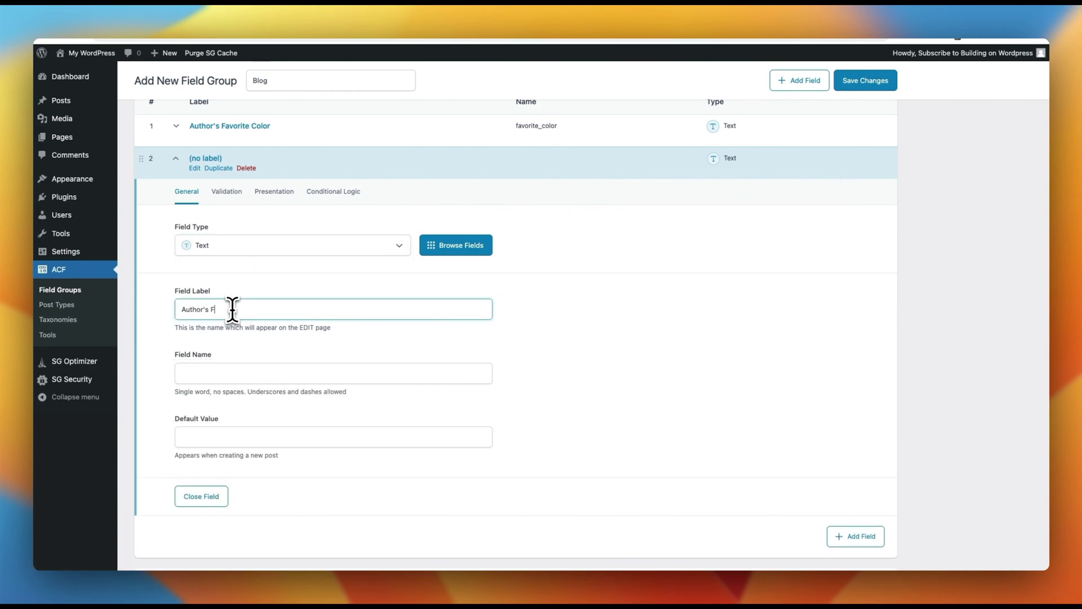
type("Author's Favorite Number")
key("Tab")
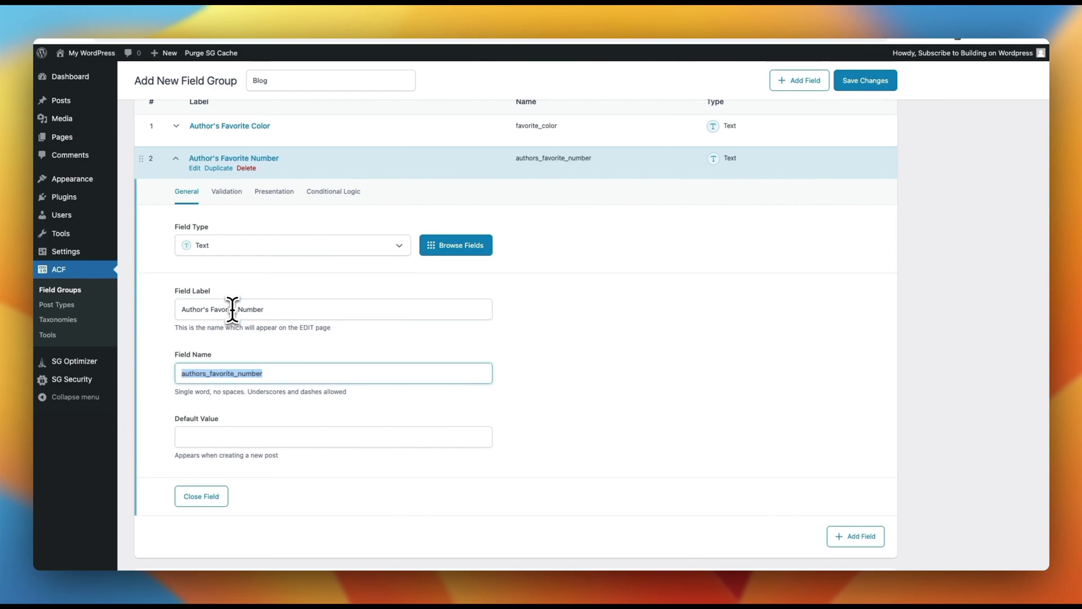
Shorten the field name of the favorite number field to favorite_number
left_click(212, 374)
key("BackSpace")
key("BackSpace")
key("BackSpace")
key("BackSpace")
key("BackSpace")
key("BackSpace")
key("BackSpace")
key("BackSpace")
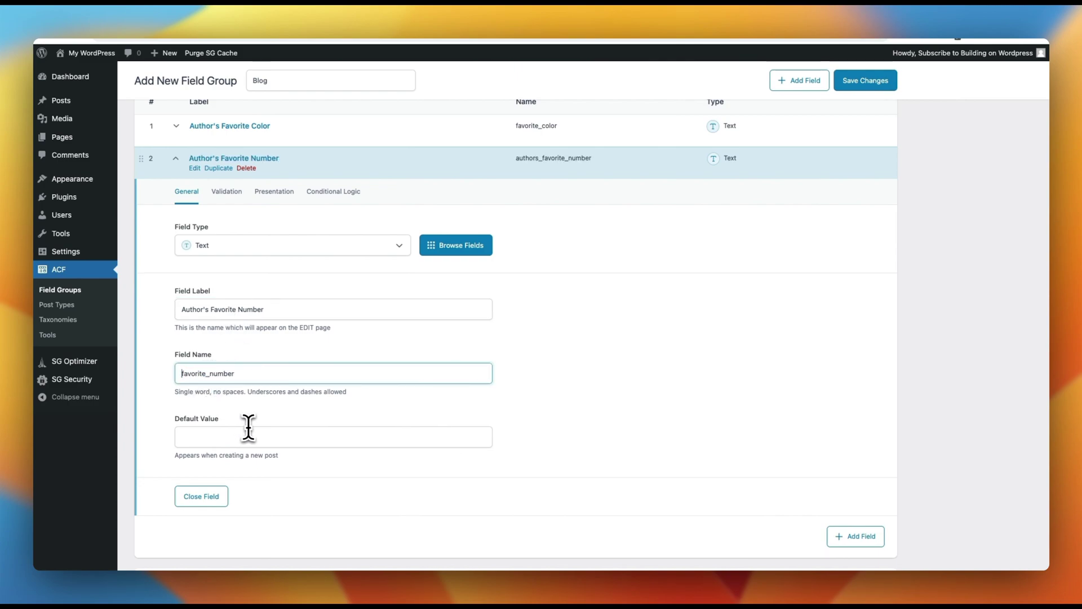
Enable conditional logic on the number field so it shows only if Author's Favorite Color has any value
left_click(345, 193)
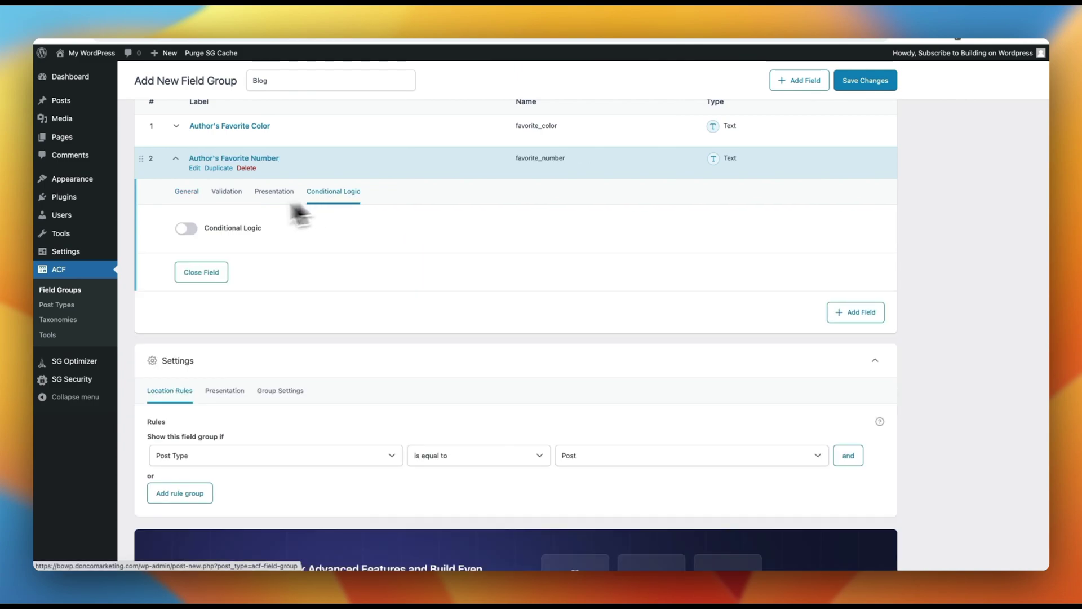
left_click(186, 229)
left_click(192, 292)
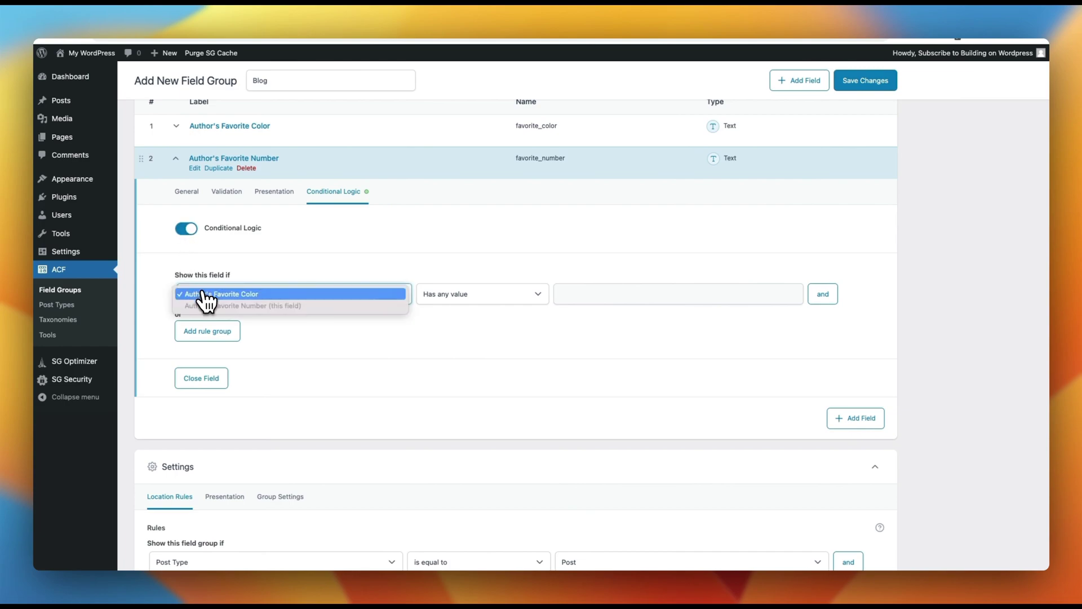
left_click(206, 294)
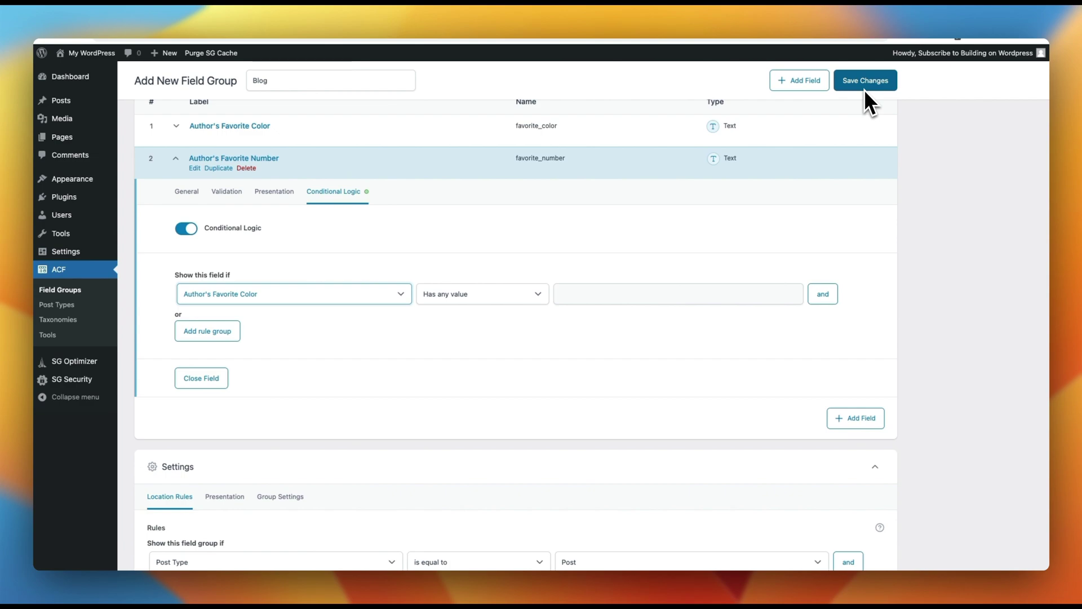
Check the location rule for posts and save the Blog field group
scroll(630, 260, "down", 3)
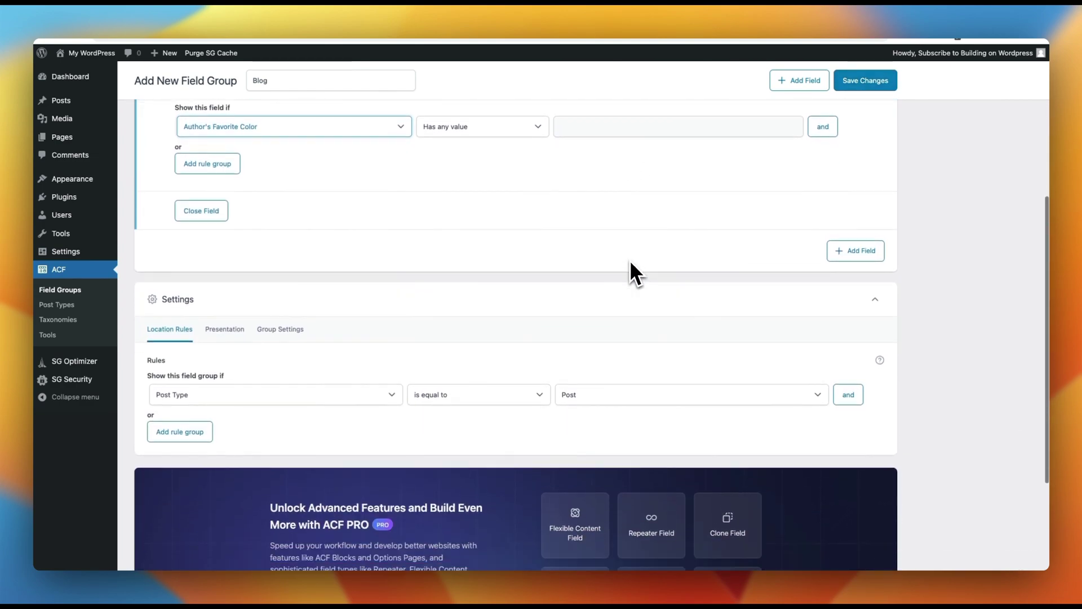
scroll(630, 259, "down", 1)
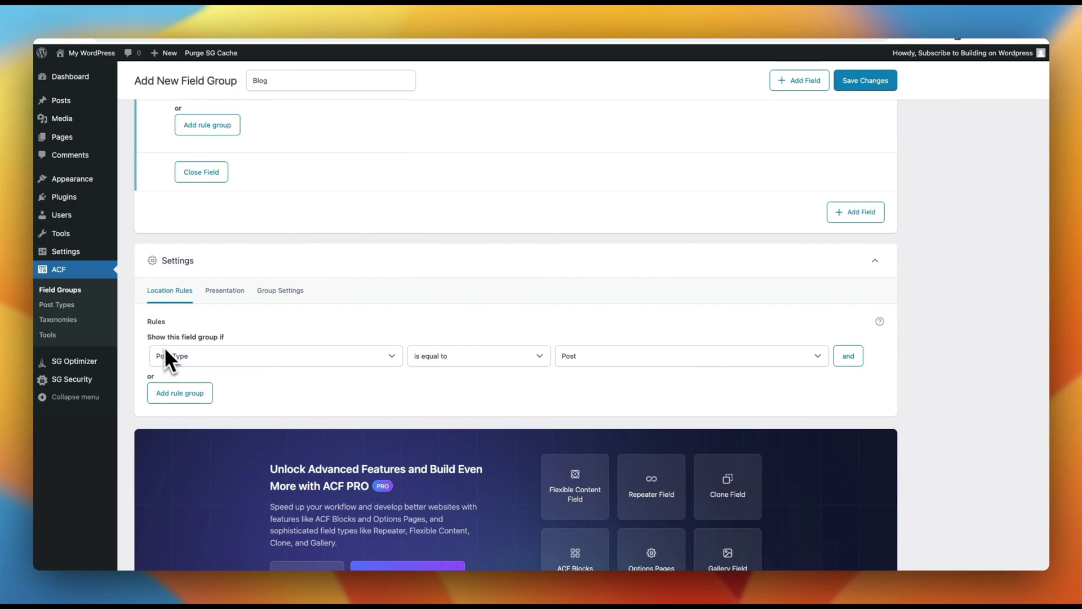
scroll(273, 299, "up", 1)
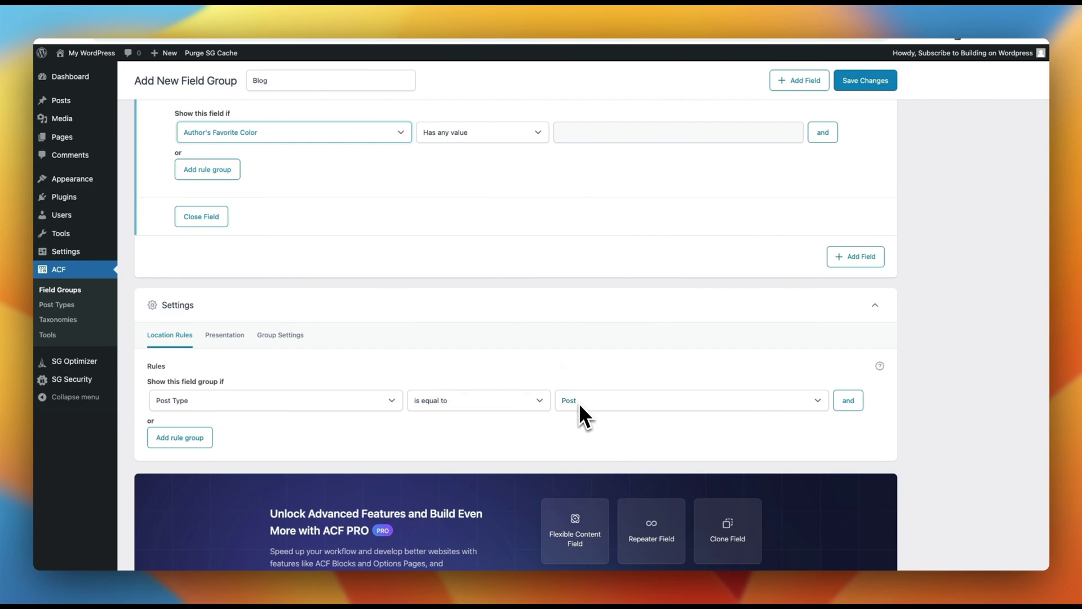
left_click(865, 81)
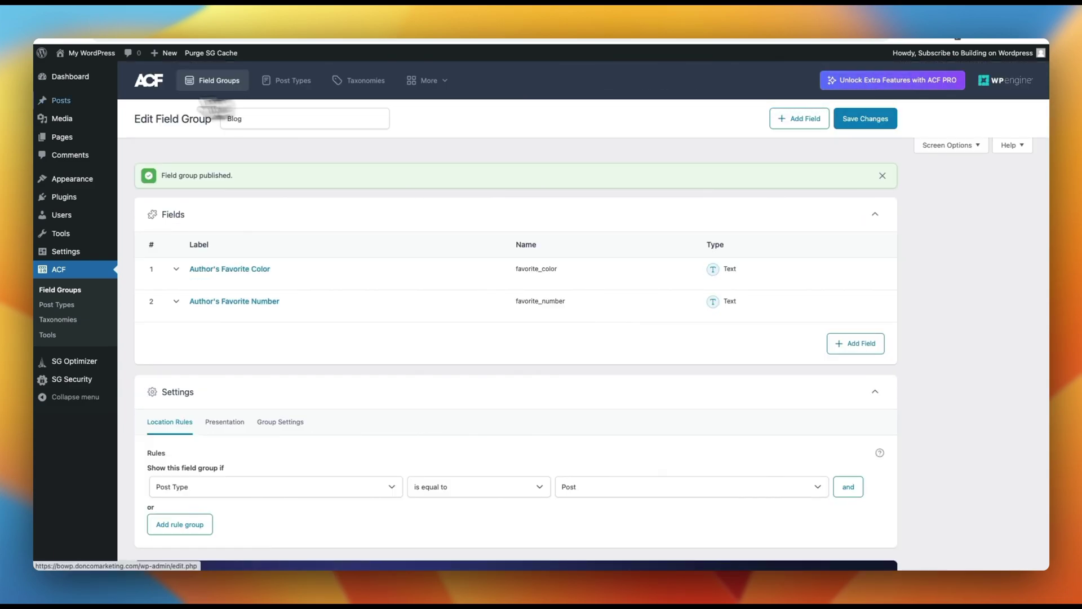
Create a new post from the posts list and title it "Article 2"
left_click(66, 101)
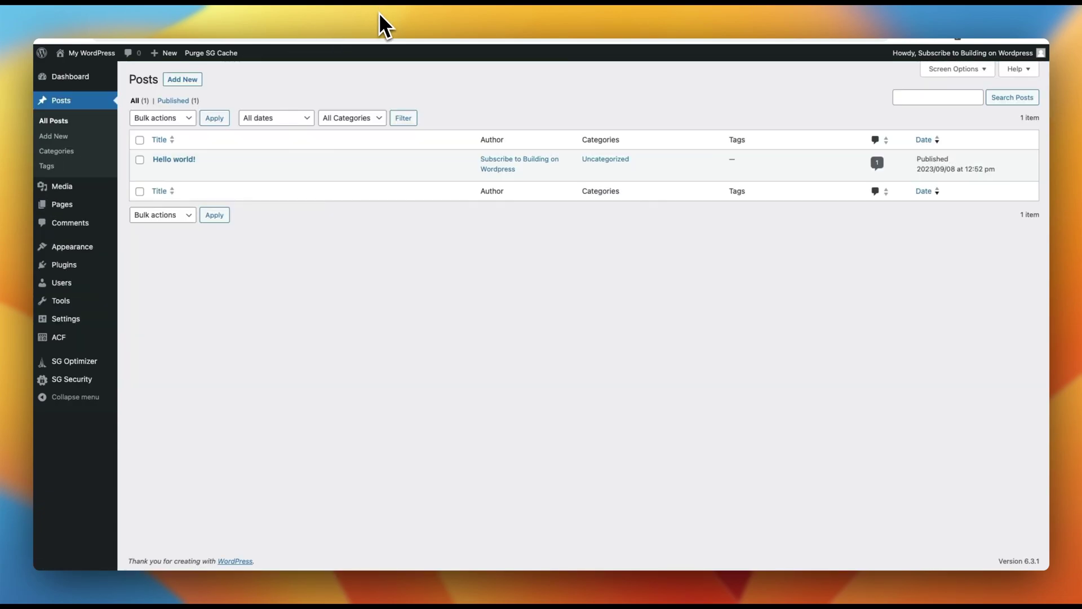
left_click(182, 79)
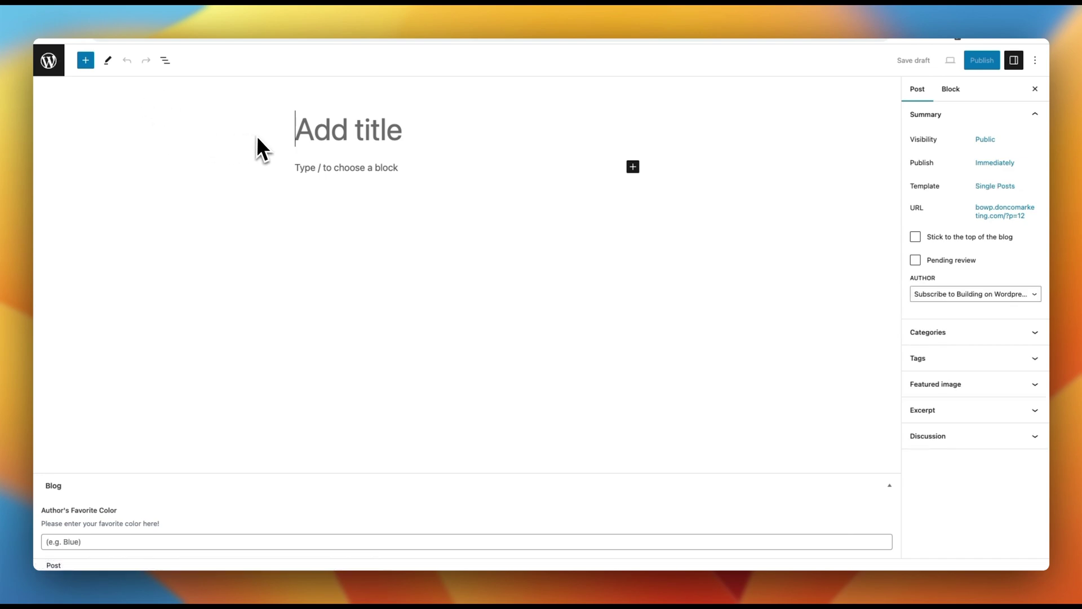
type("Article 2")
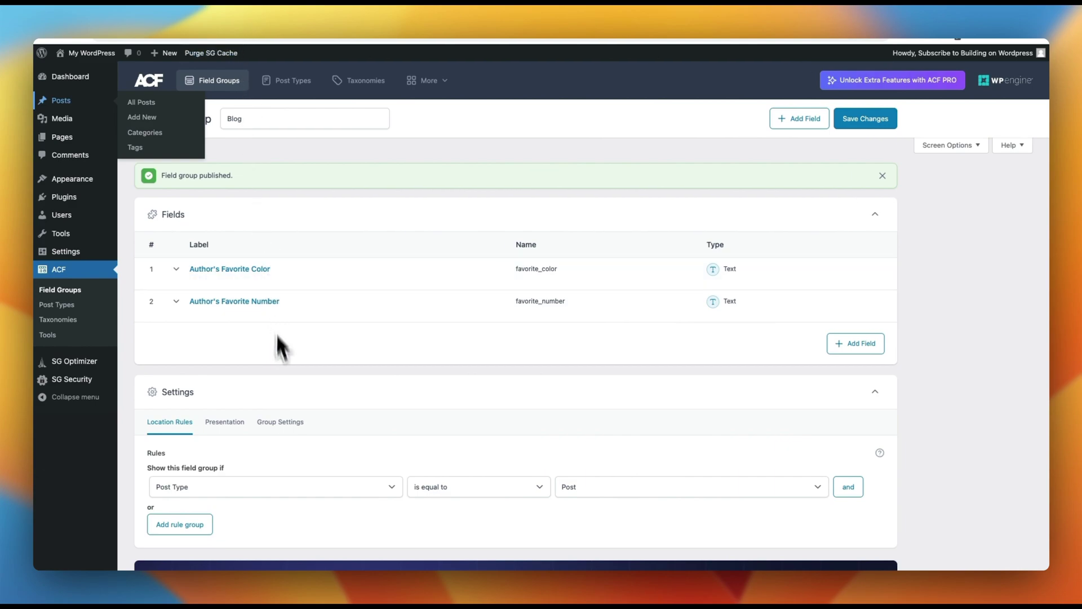
Set the Blog field group's position to Side in its presentation settings and save the group
left_click(217, 426)
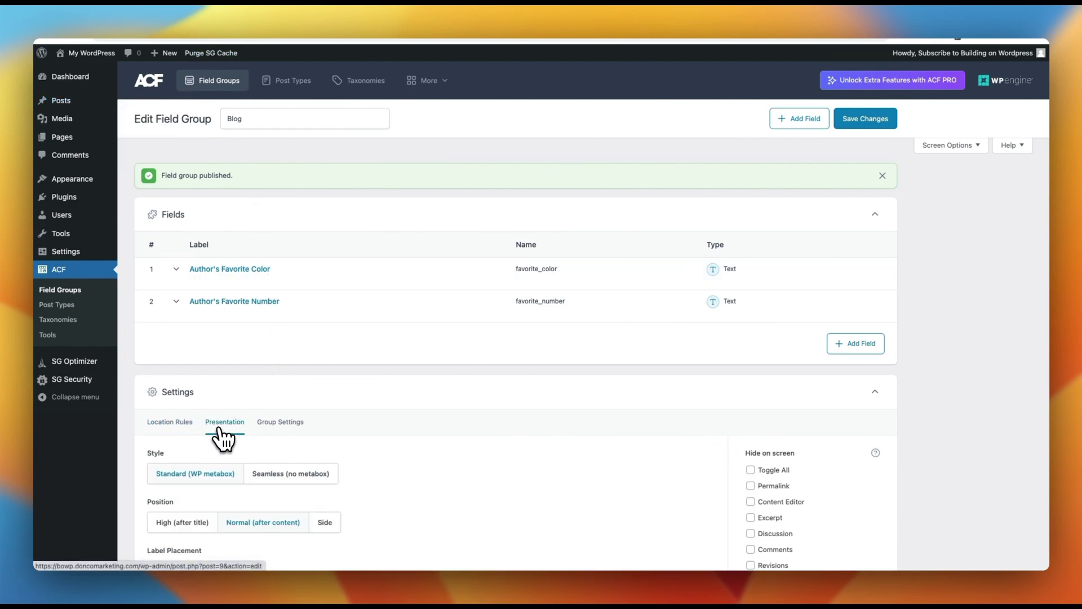
scroll(220, 430, "down", 3)
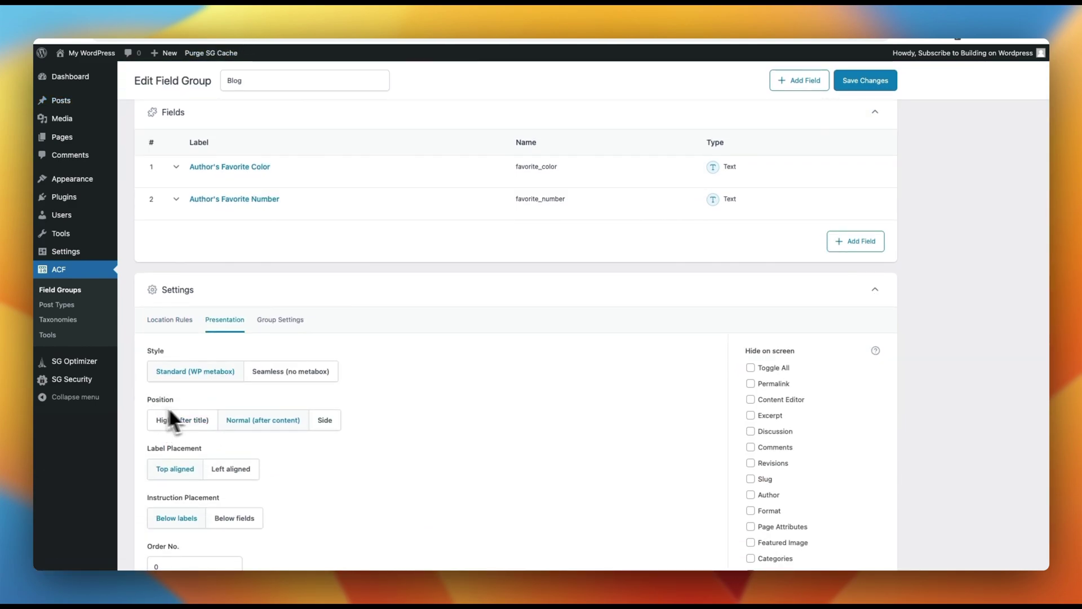
left_click(326, 424)
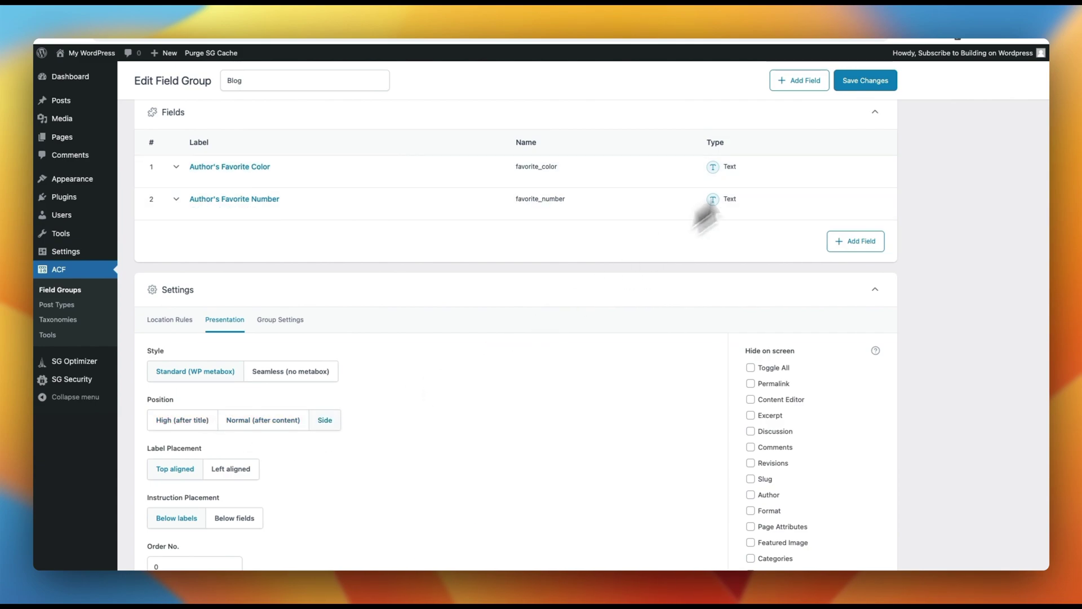
left_click(875, 85)
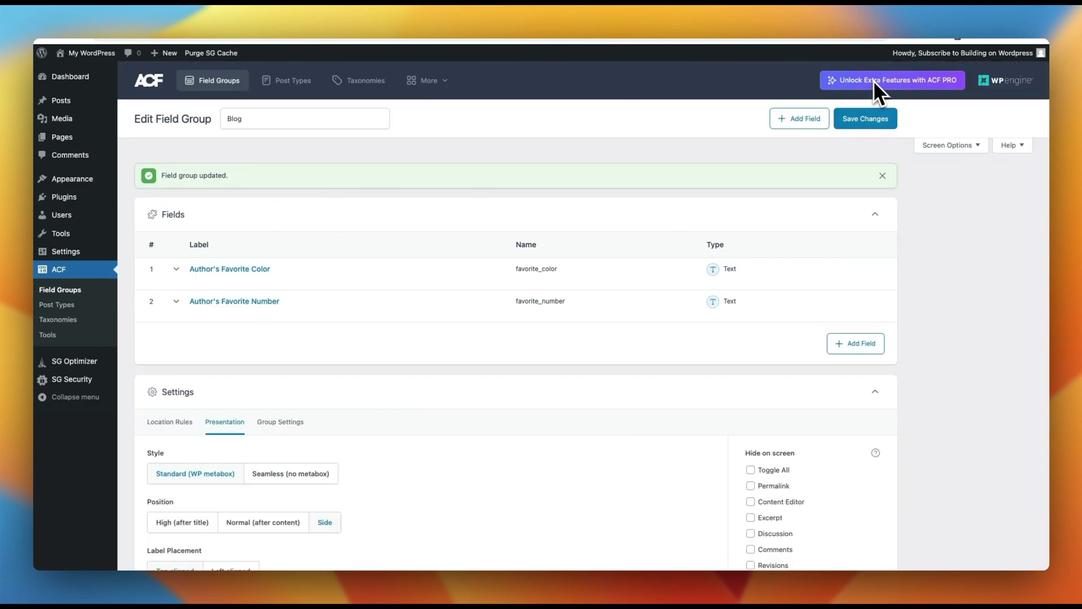
Reload the new post's editor, discarding unsaved changes, and title the post "Article 2"
left_click(411, 15)
key("super+r")
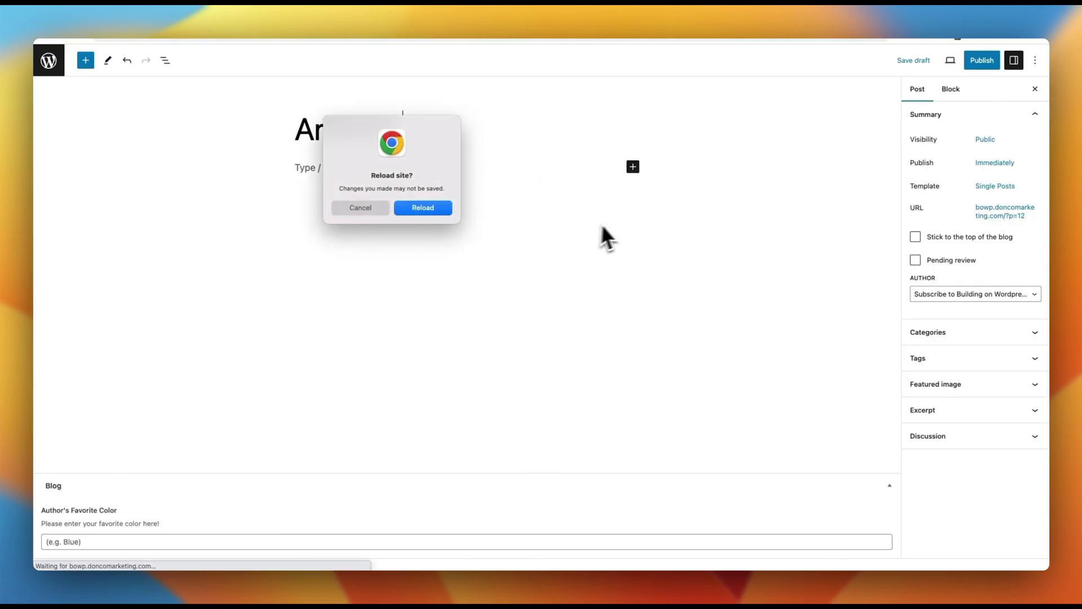
left_click(441, 210)
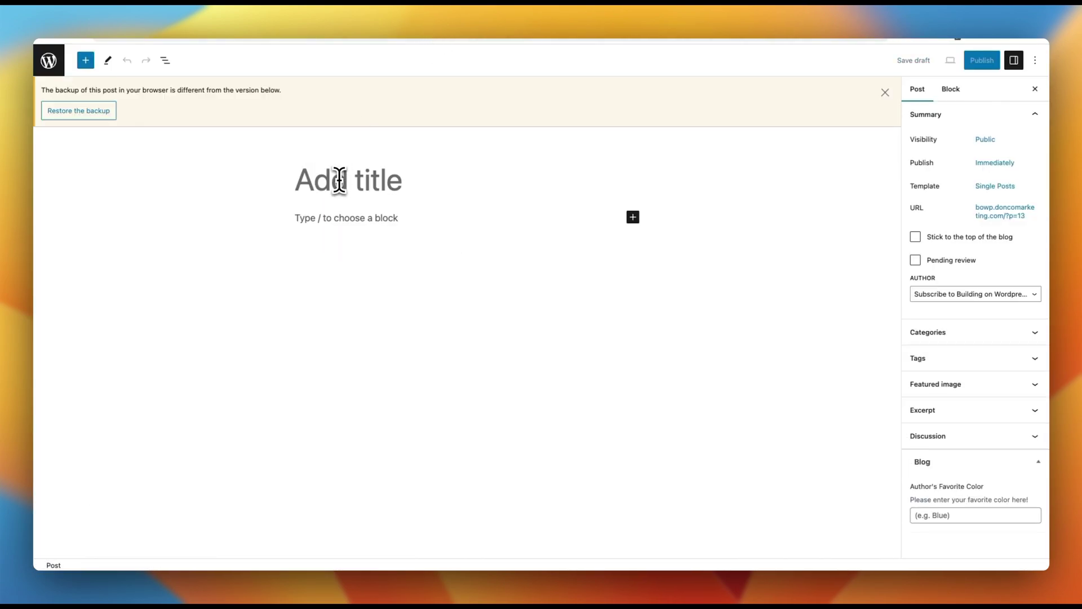
type("Article 2")
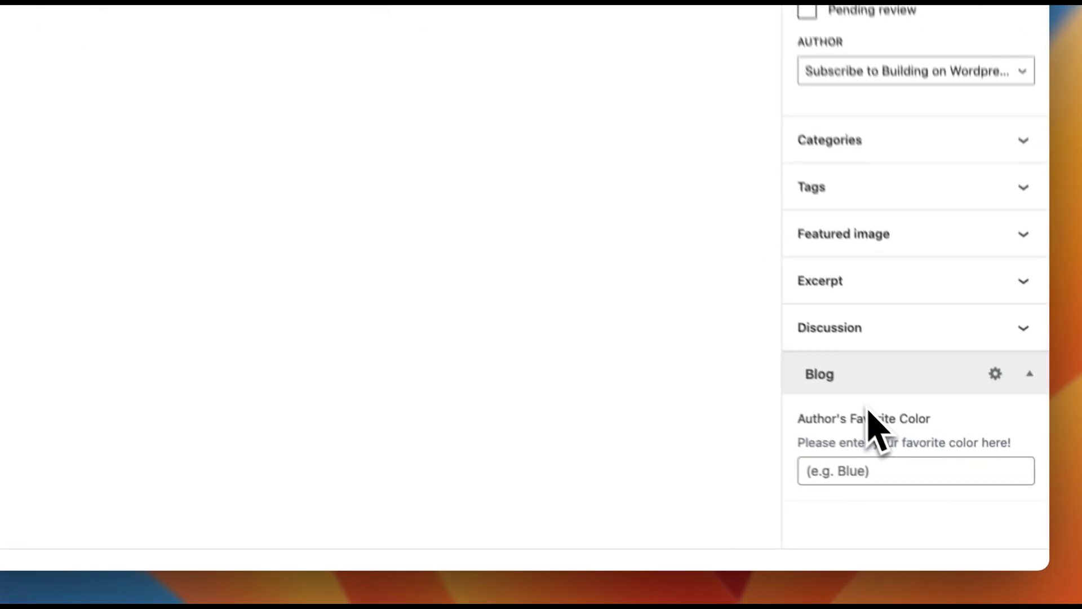
Fill in the post's Blog fields with Green as Author's Favorite Color and 12 as Author's Favorite Number
left_click(911, 378)
left_click(912, 377)
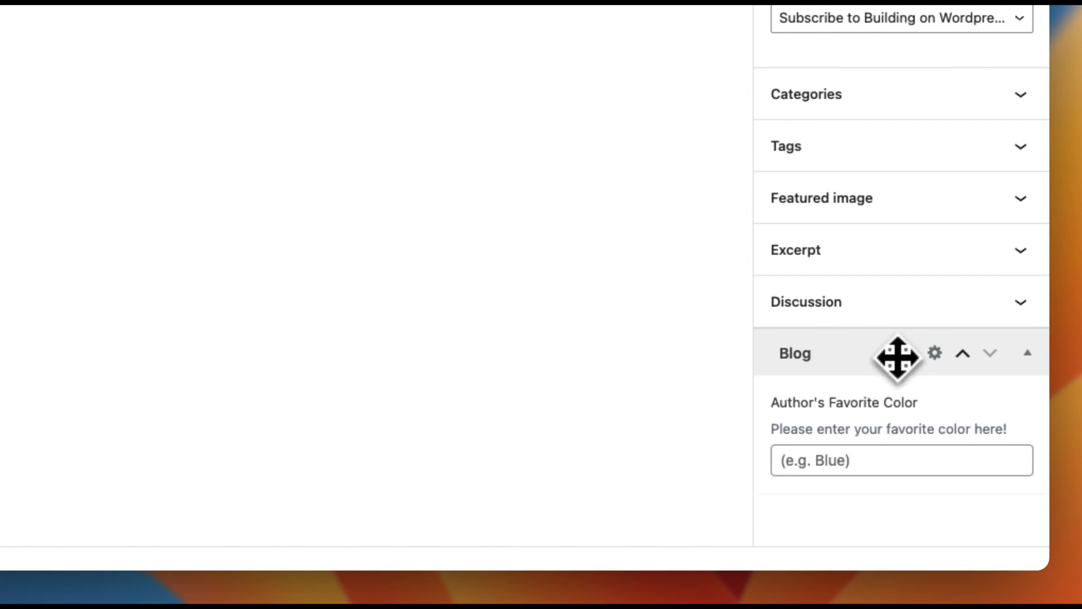
left_click(851, 459)
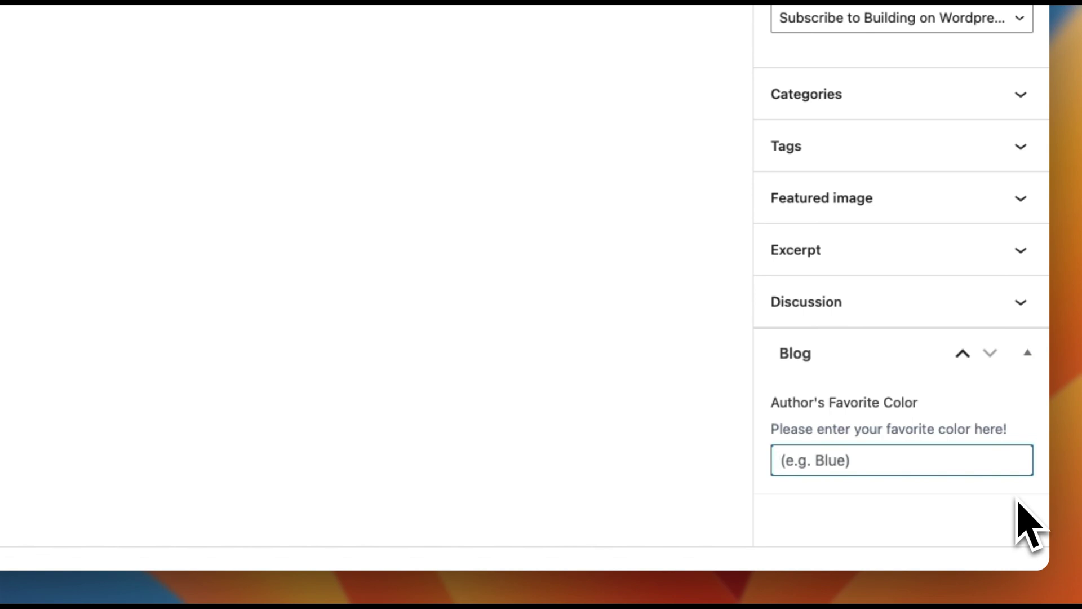
type("Green")
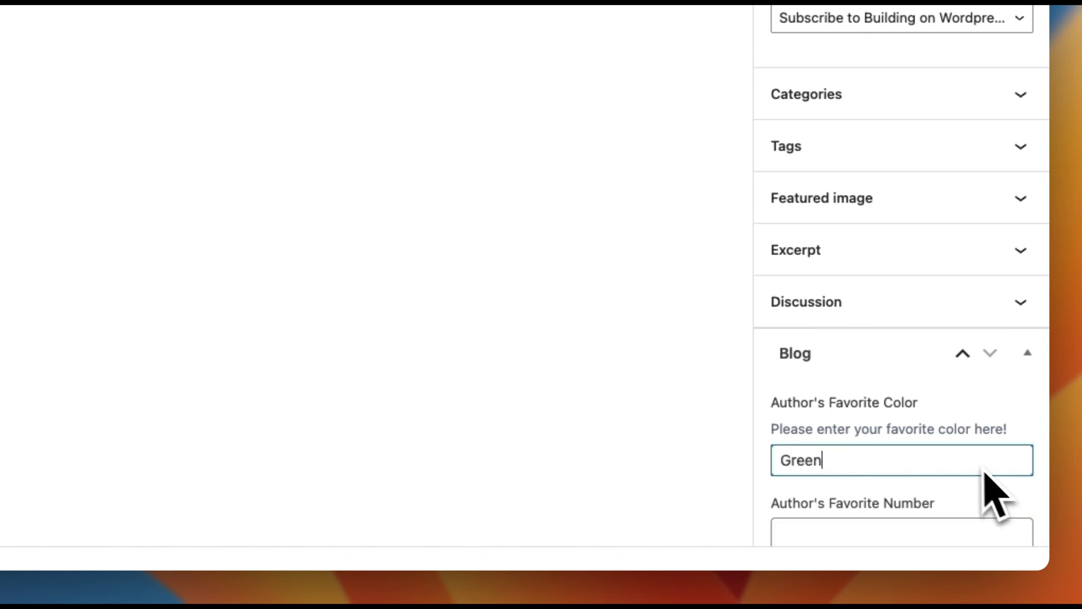
scroll(978, 494, "down", 1)
left_click(874, 513)
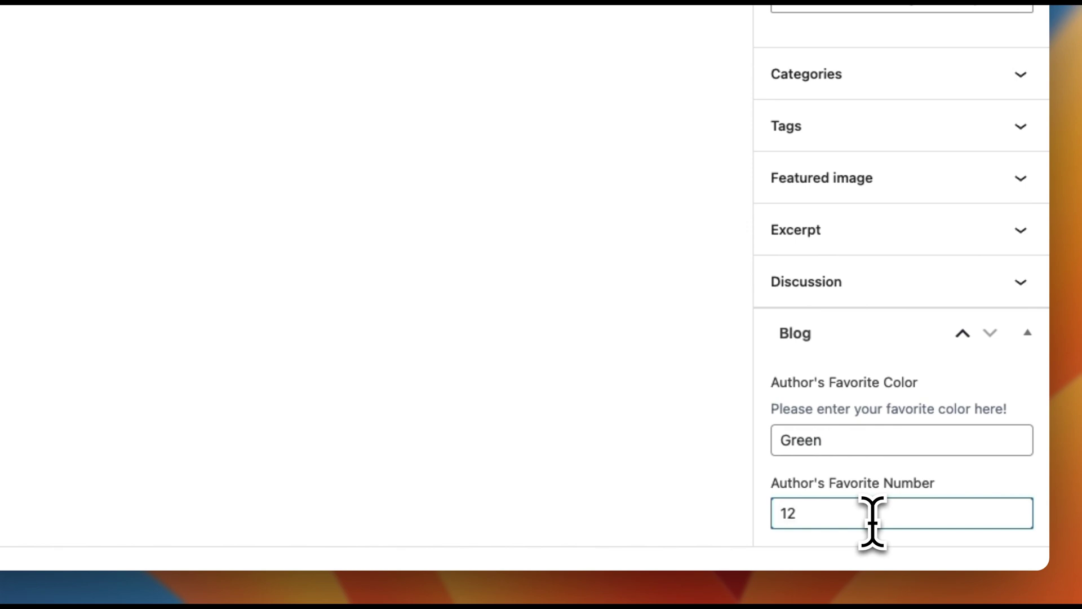
Publish the Article 2 post and view its public page to check the displayed content
left_click(981, 58)
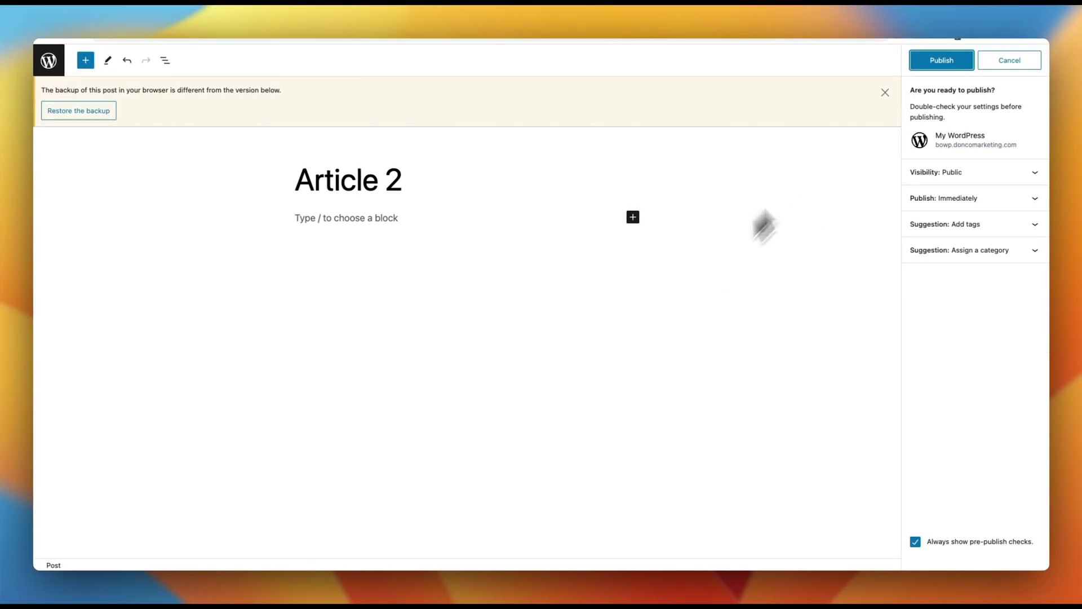
left_click(914, 66)
left_click(951, 60)
left_click_drag(197, 141, 661, 431)
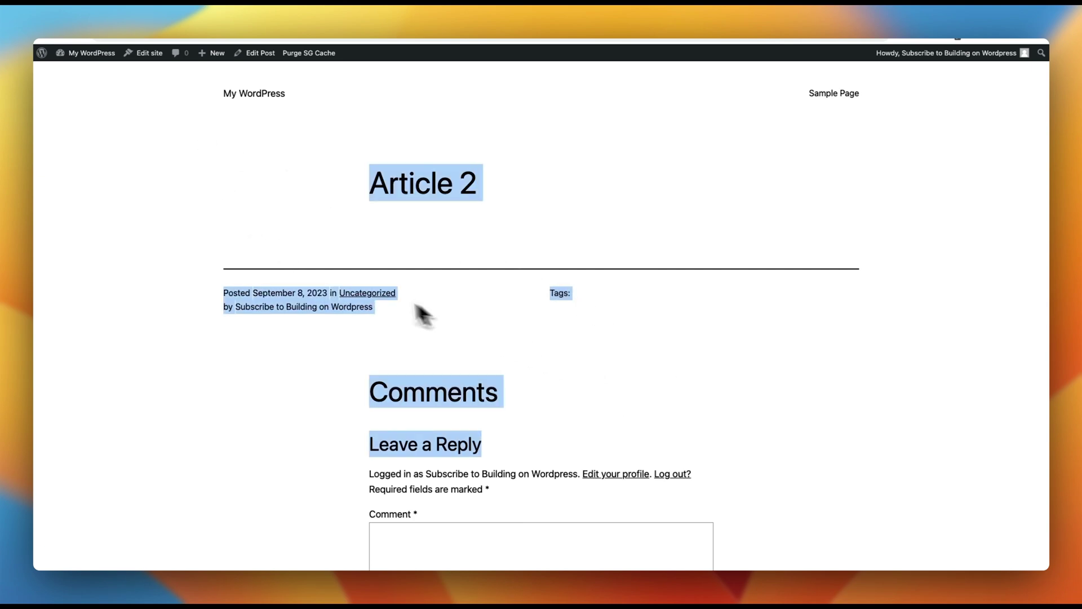
left_click(281, 251)
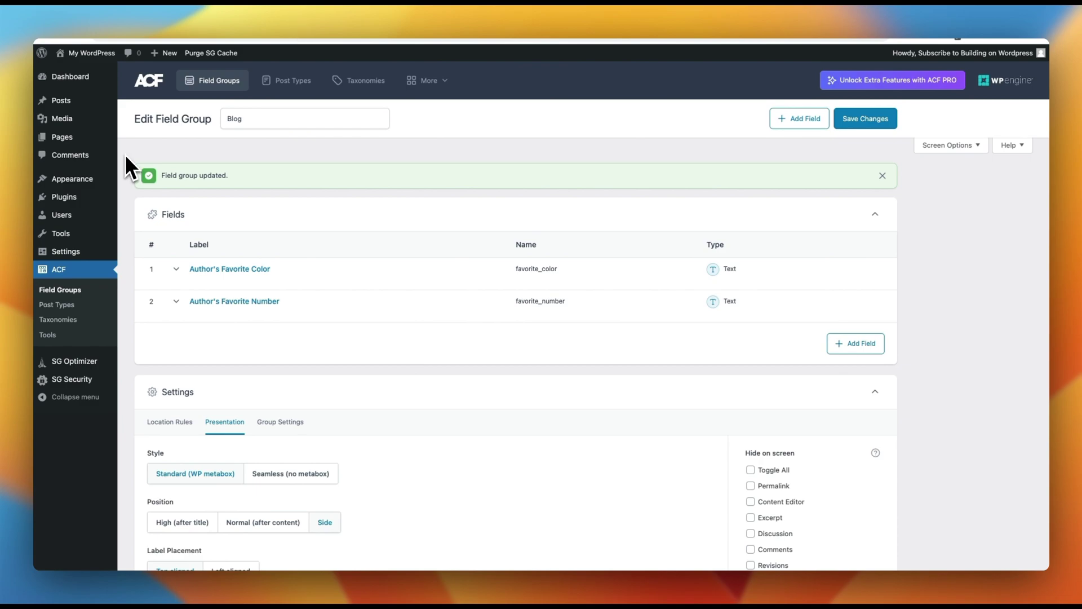
Go to the site's installed themes and start adding a new theme
mouse_move(73, 184)
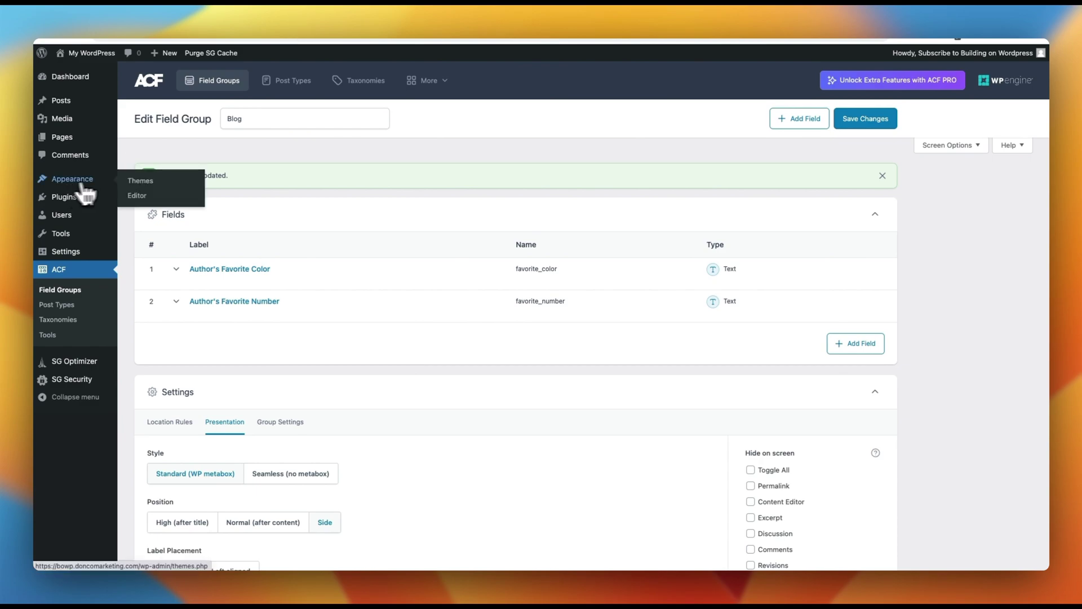
left_click(141, 183)
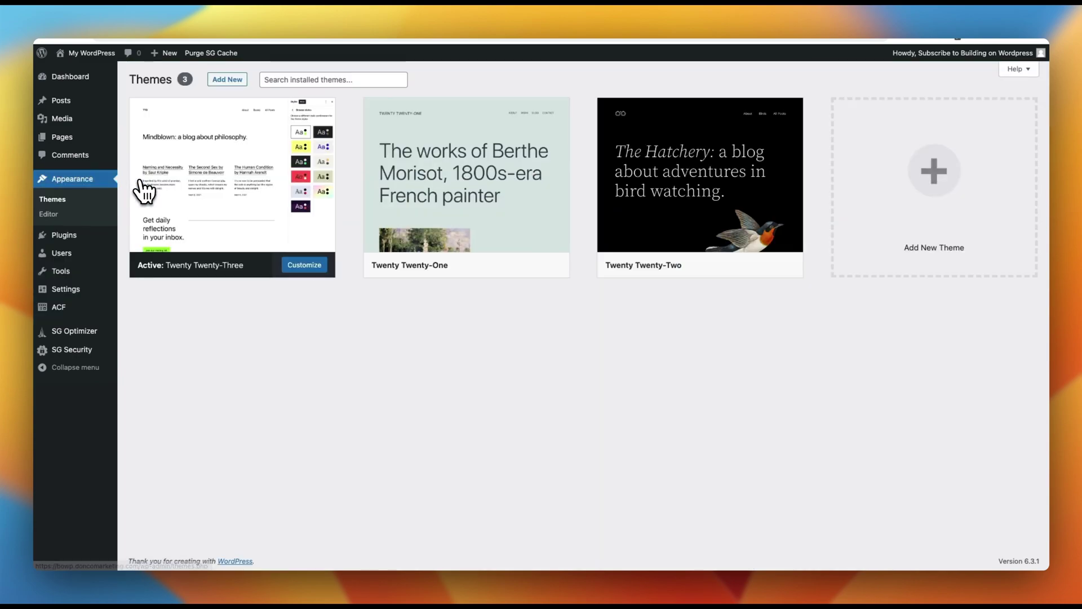
left_click(225, 80)
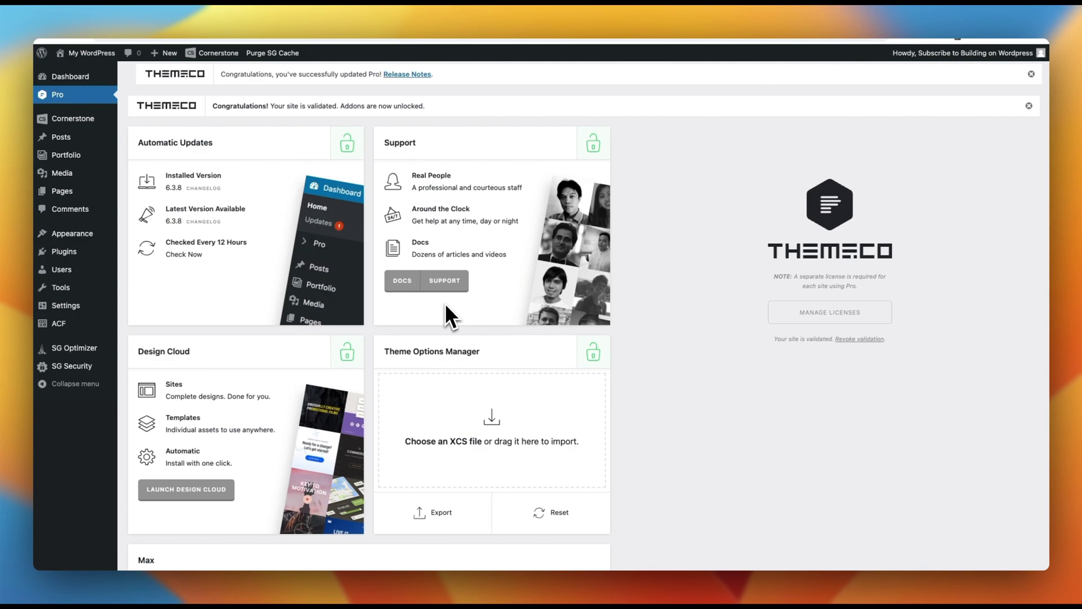
Open Cornerstone from the Pro theme's overview page and create a blank Single Layout titled "Blog"
scroll(445, 305, "down", 15)
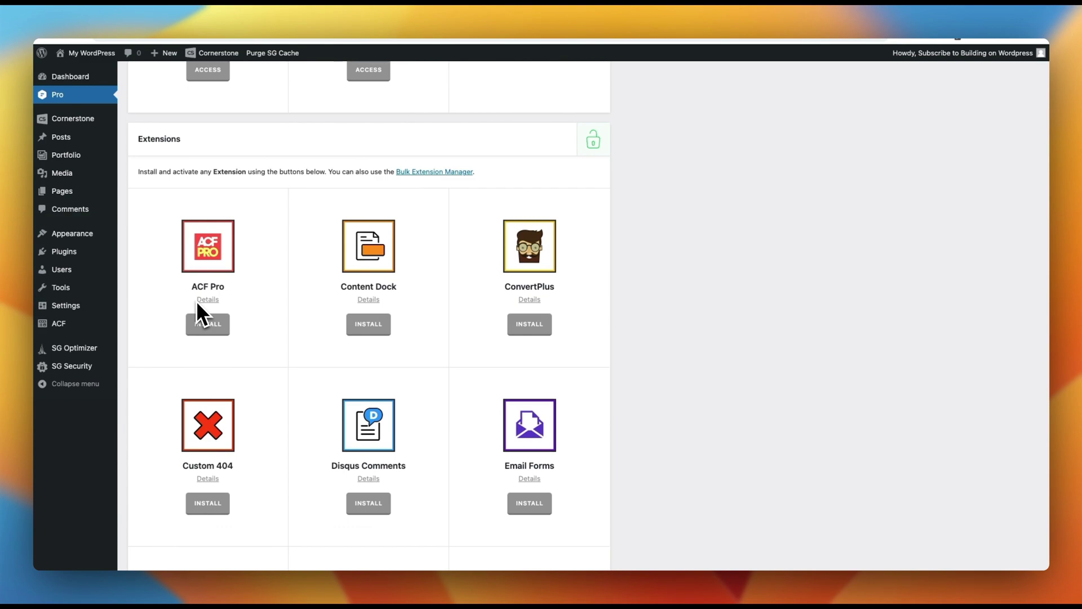
left_click(212, 65)
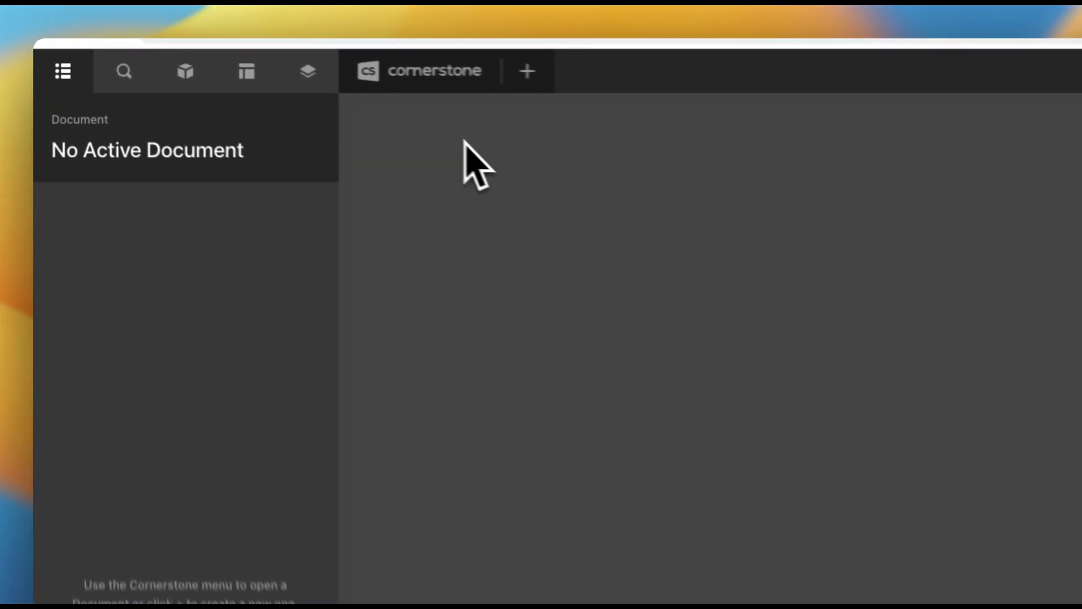
left_click(583, 86)
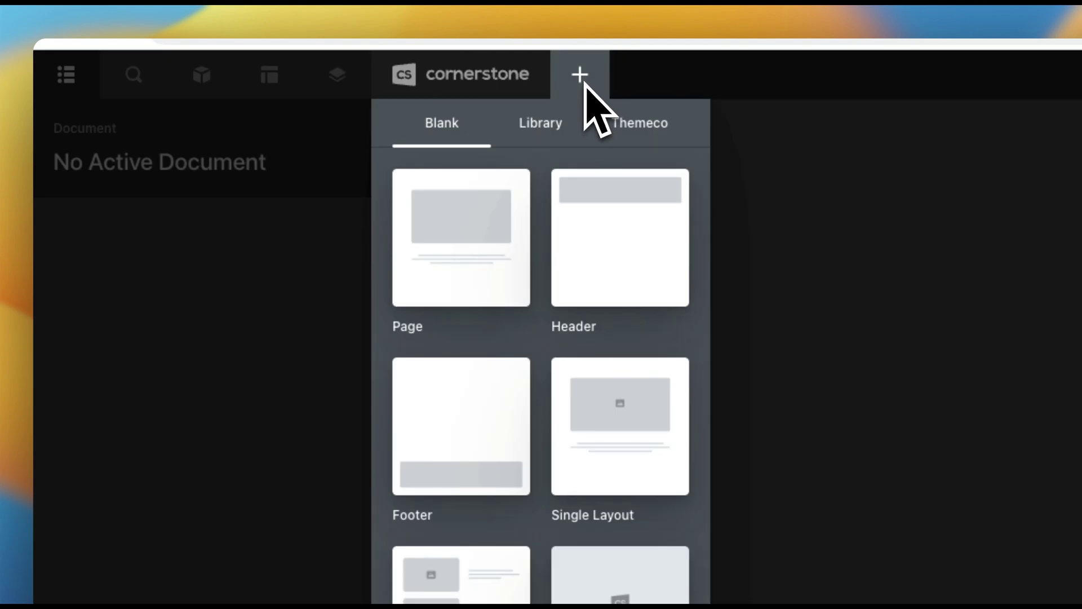
mouse_move(646, 431)
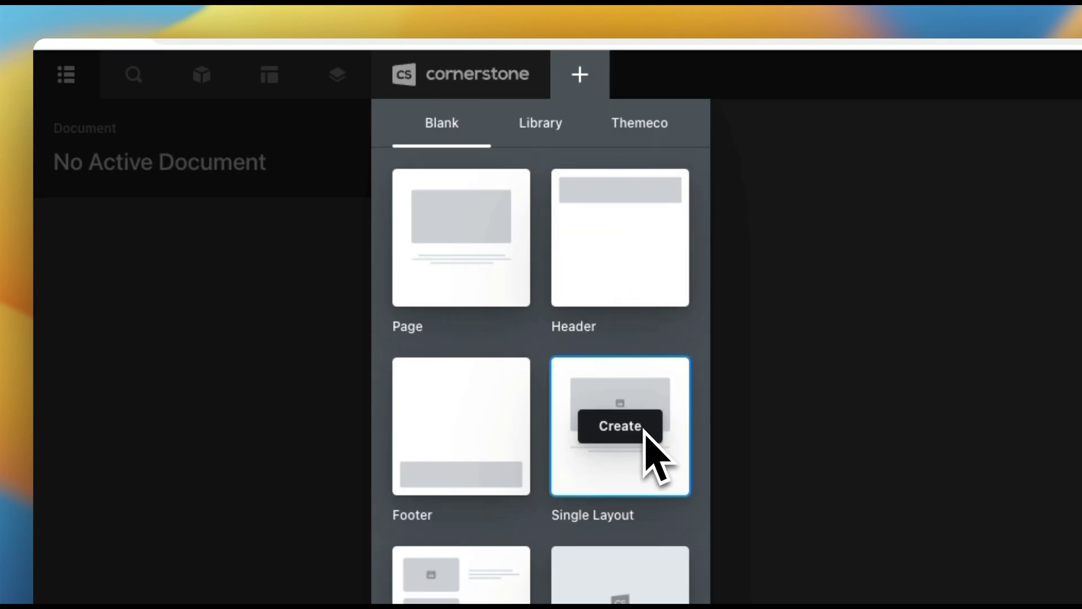
left_click(646, 431)
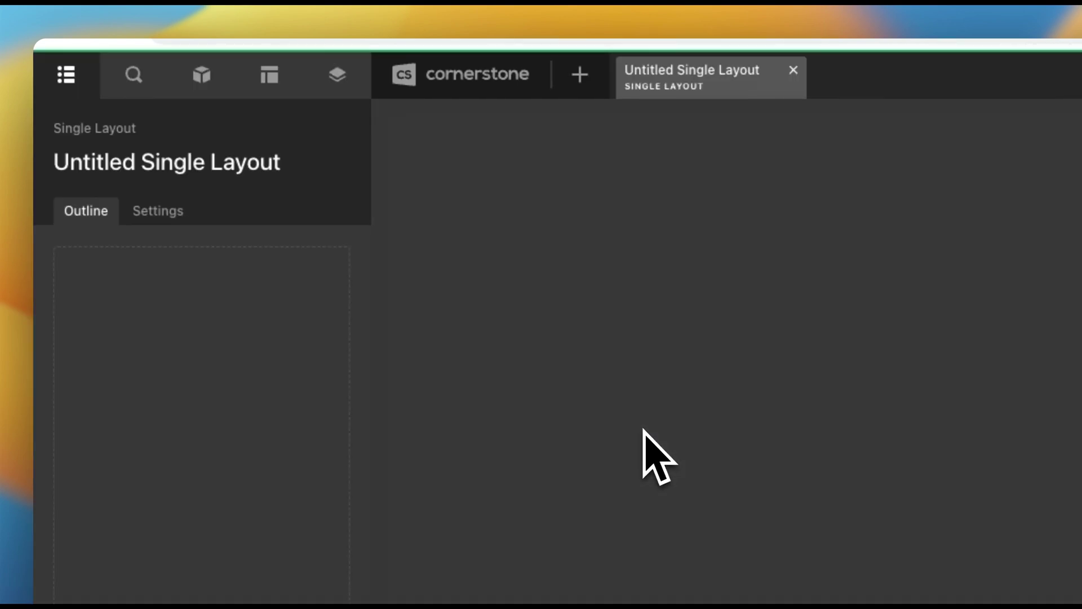
left_click(133, 163)
type("Blog")
Assign the Blog layout to posts with the condition Post Type is Post
left_click(178, 213)
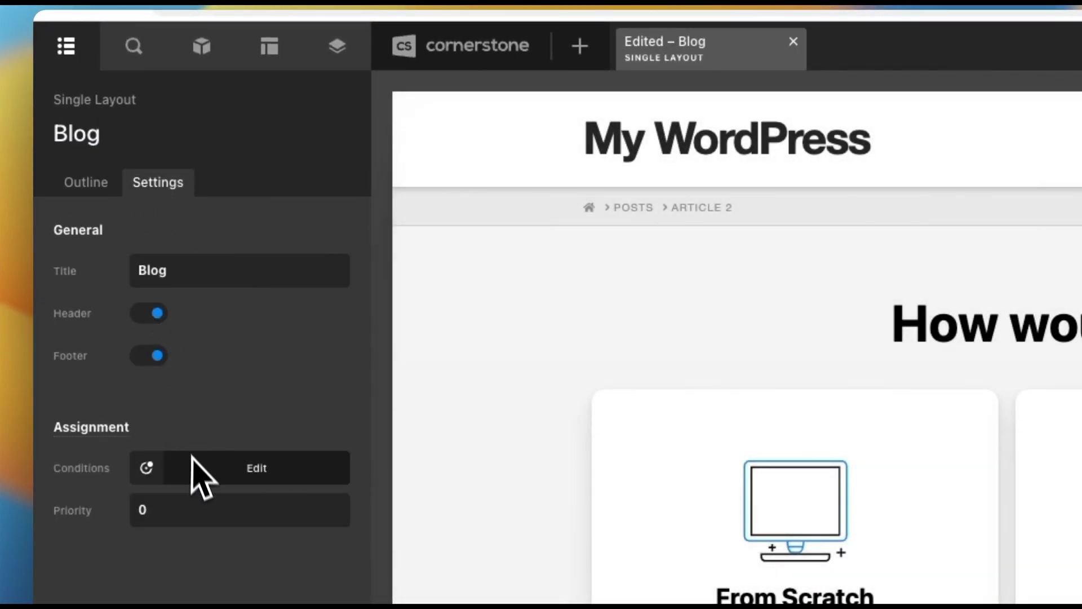
left_click(193, 466)
left_click(195, 411)
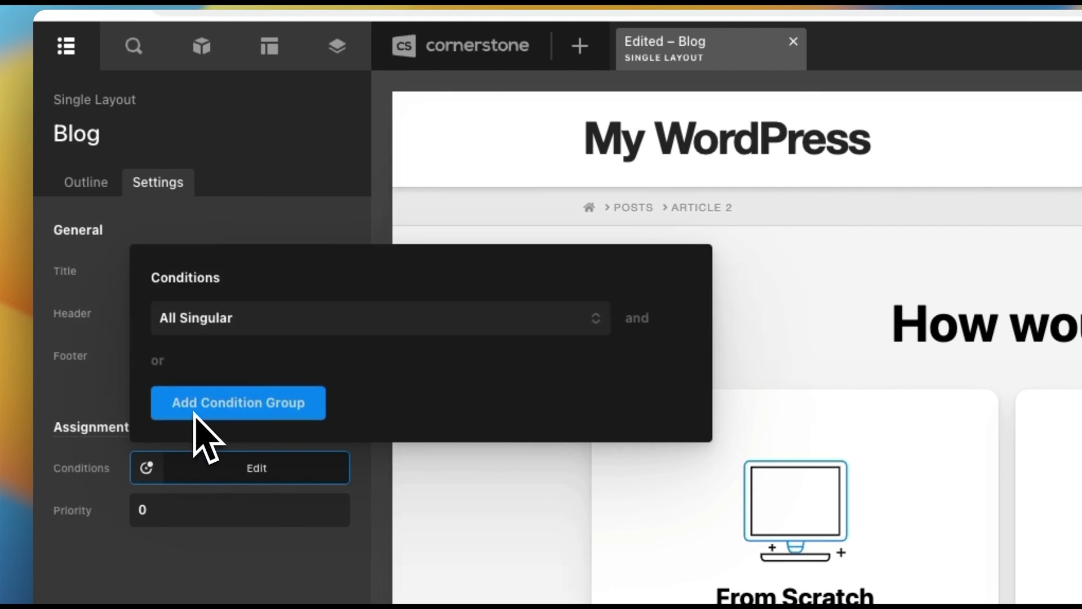
left_click(200, 318)
left_click(217, 421)
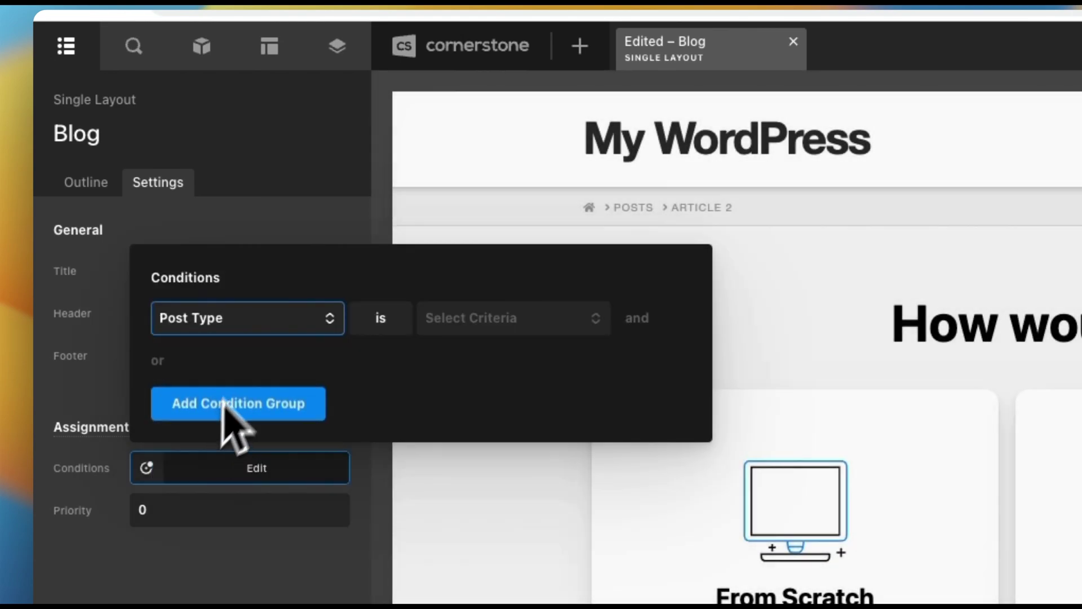
left_click(479, 320)
left_click(493, 386)
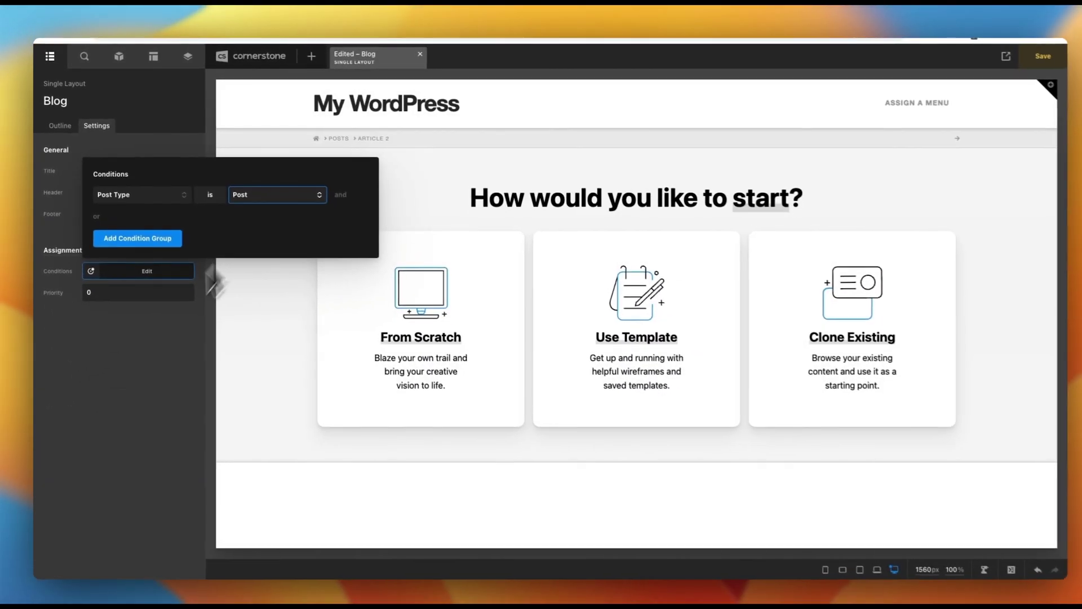
left_click(137, 359)
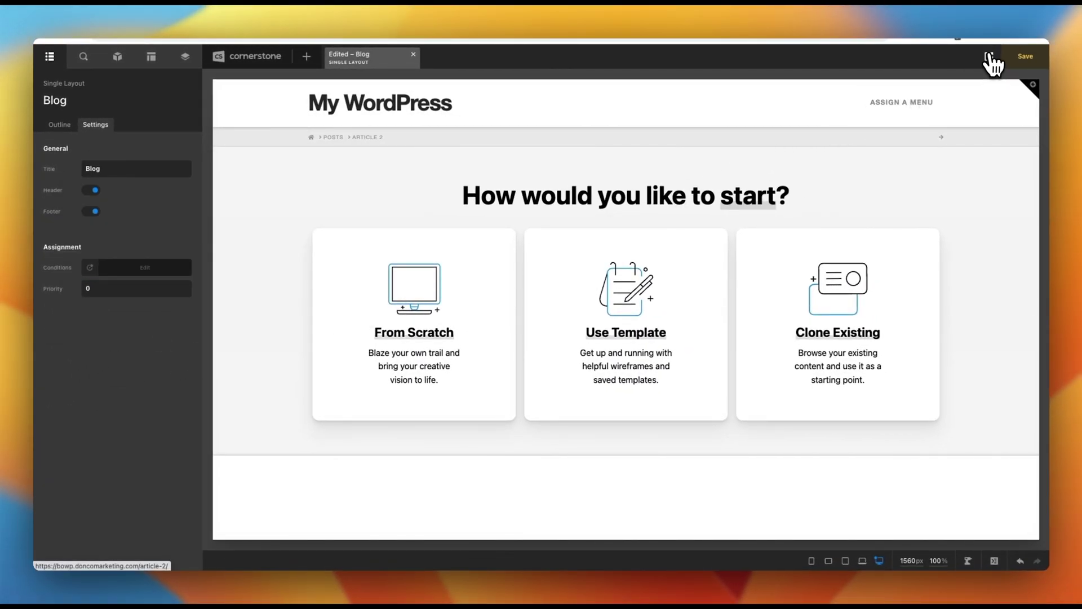
Set the layout preview to the Post type and the Article 2 post
left_click(992, 57)
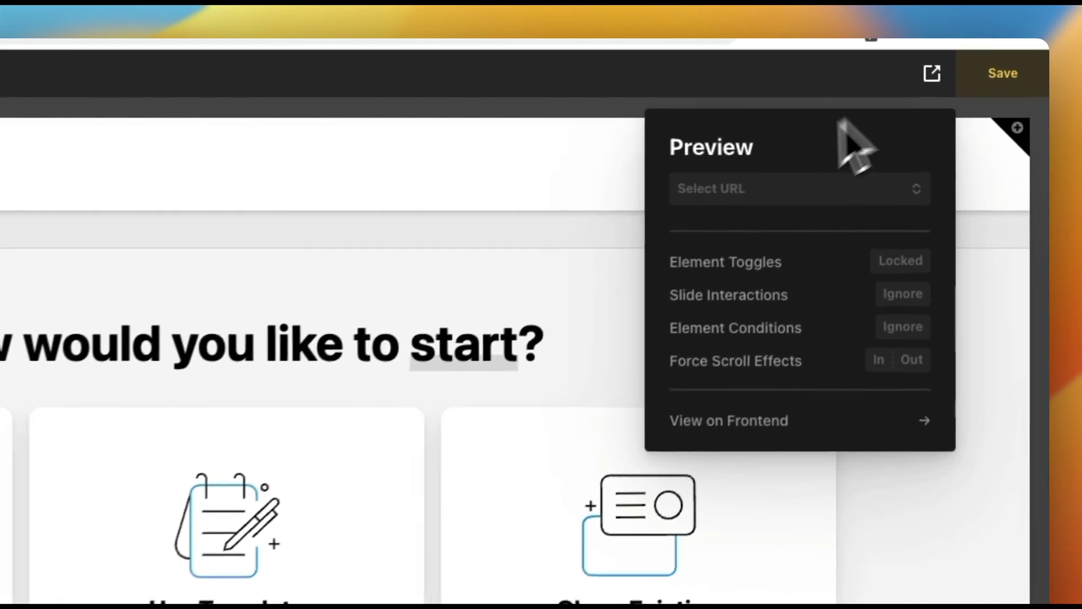
left_click(911, 125)
left_click(887, 169)
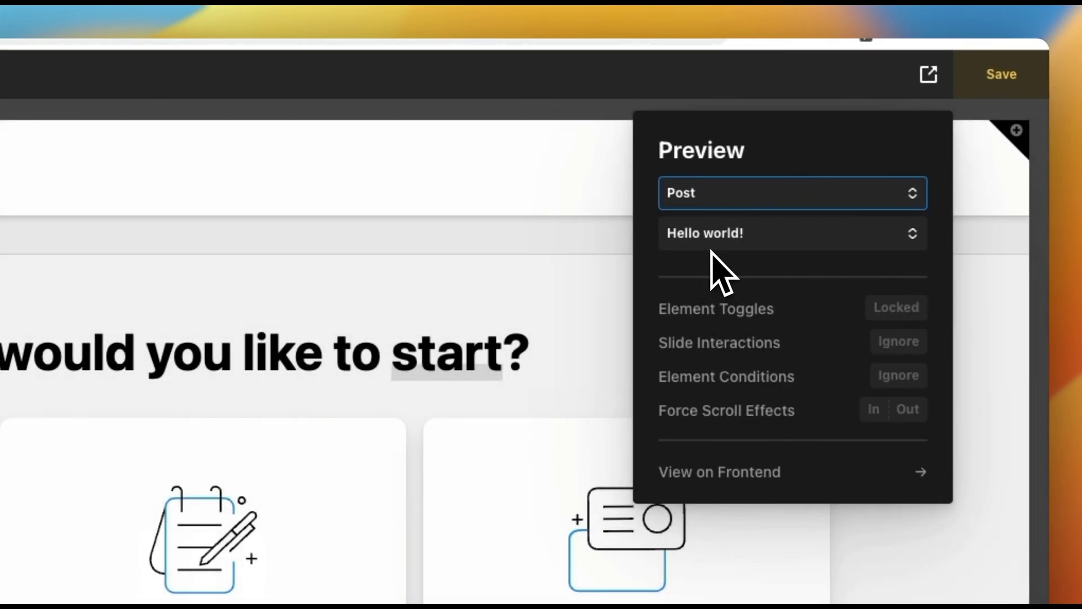
left_click(713, 248)
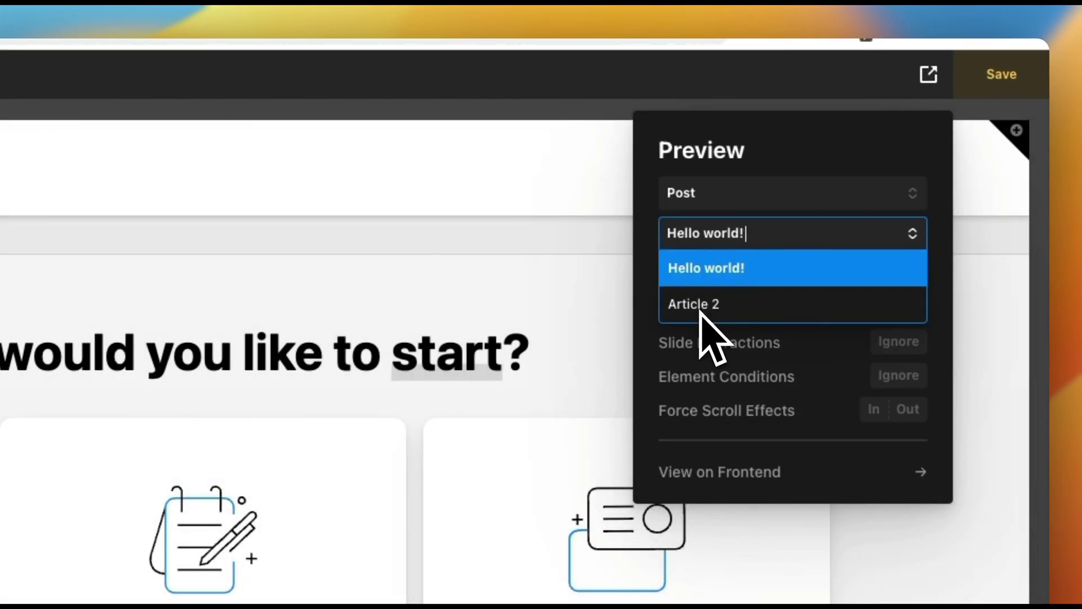
left_click(701, 307)
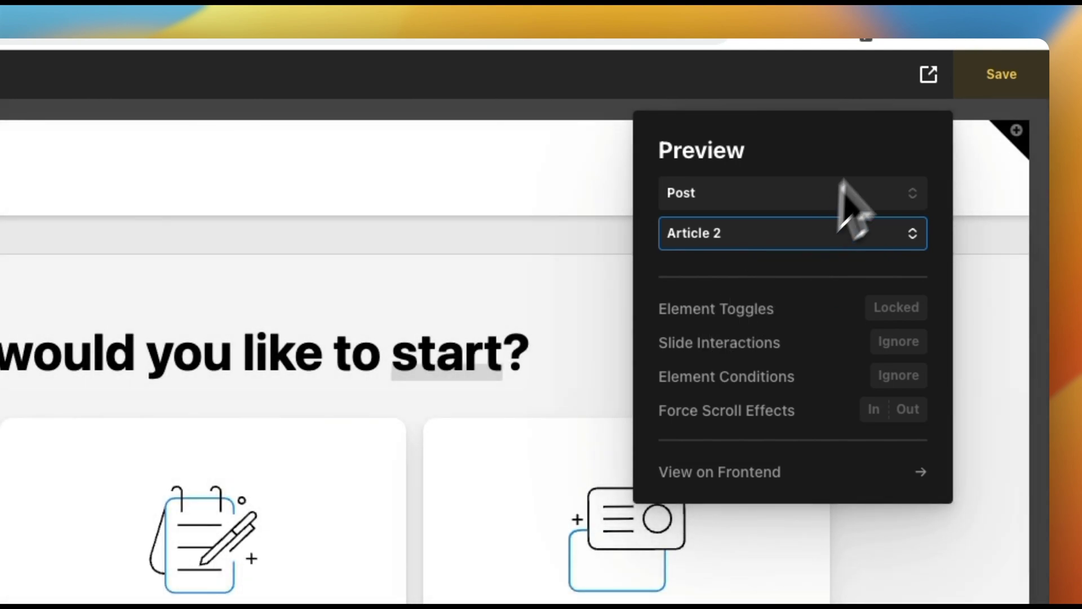
left_click(929, 75)
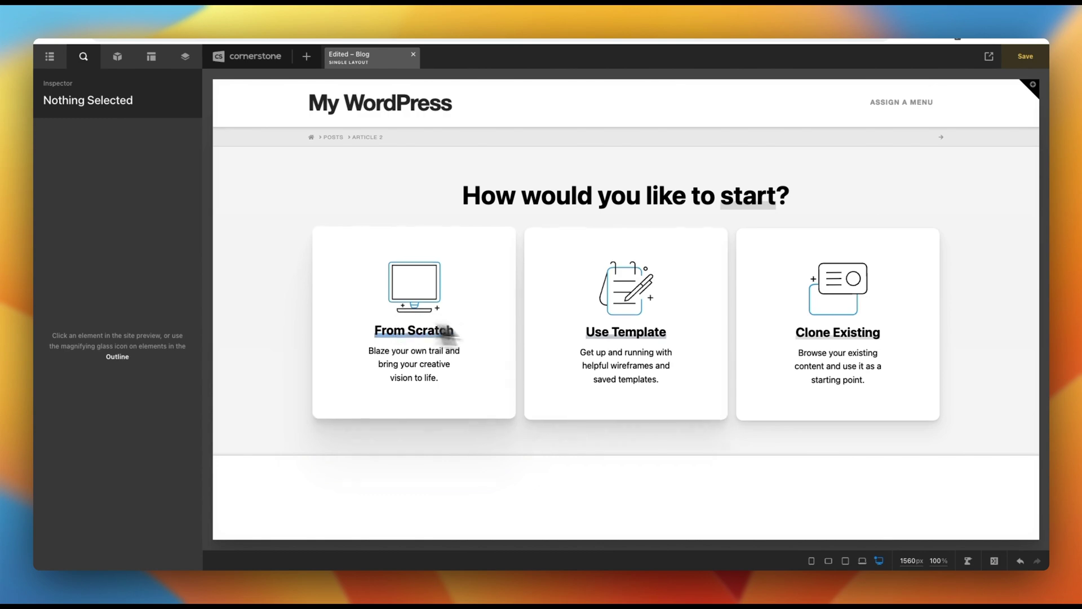
Apply Themeco's Post 2 single layout template to the Blog layout
left_click(601, 330)
left_click(107, 124)
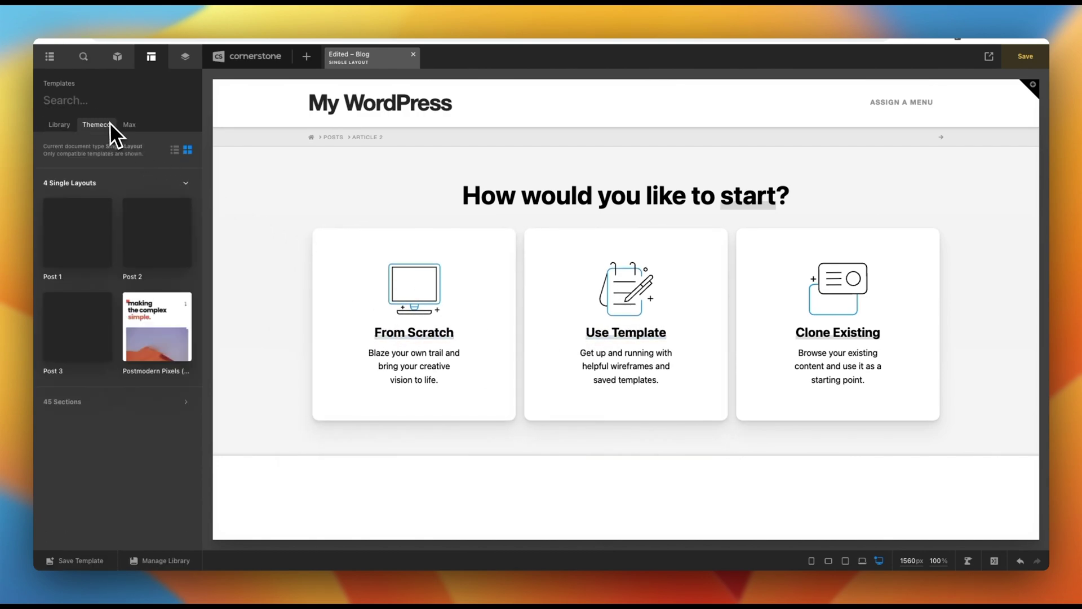
left_click(155, 231)
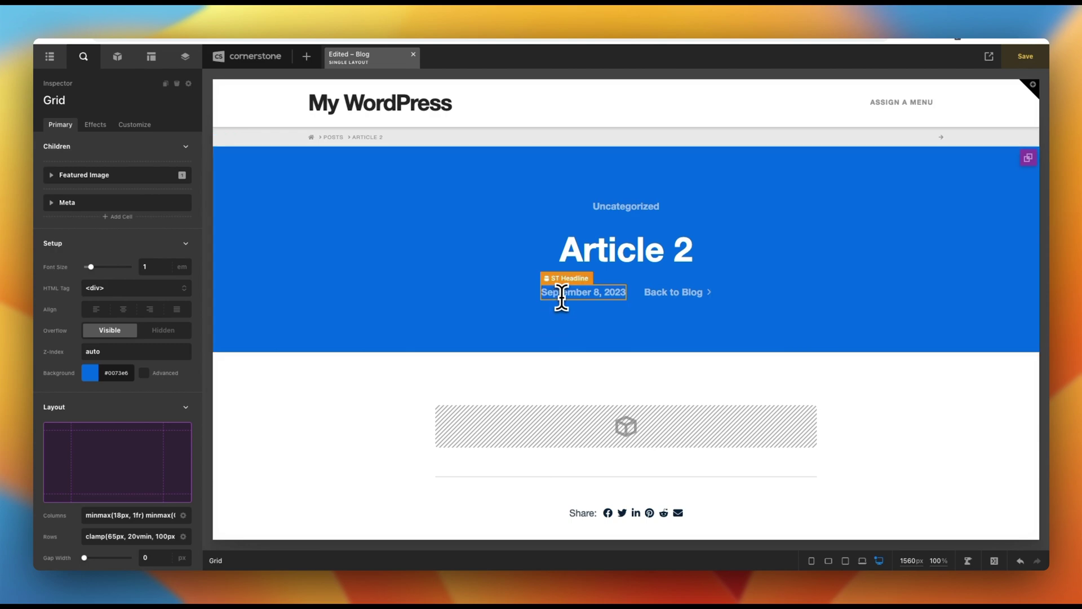
Find the Headline element and add it to the blue header between the post title and the date row
left_click(558, 293)
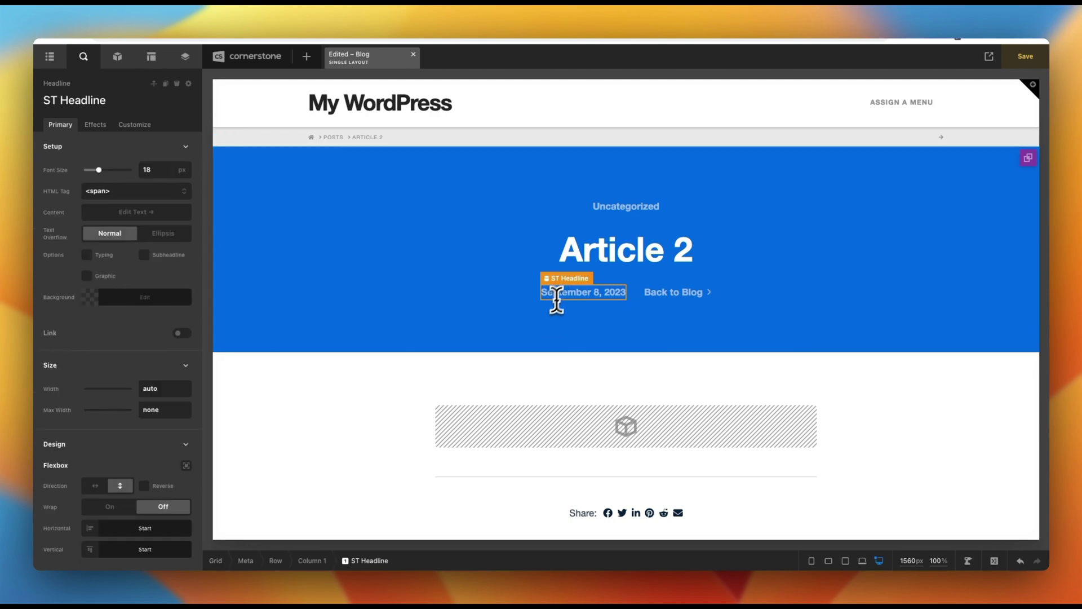
left_click(523, 310)
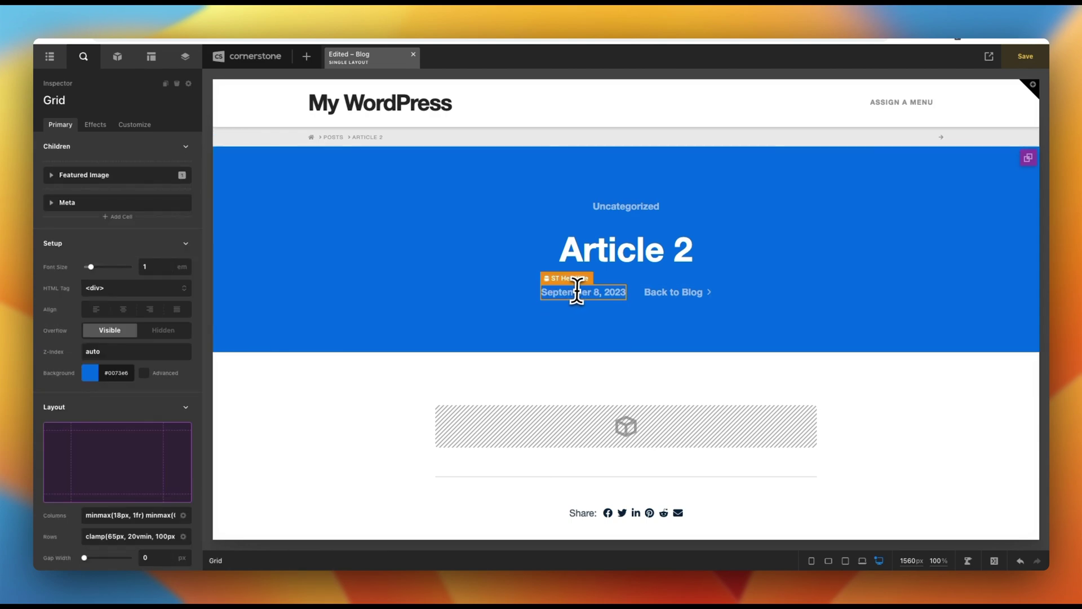
left_click(543, 292)
left_click(118, 56)
type("head")
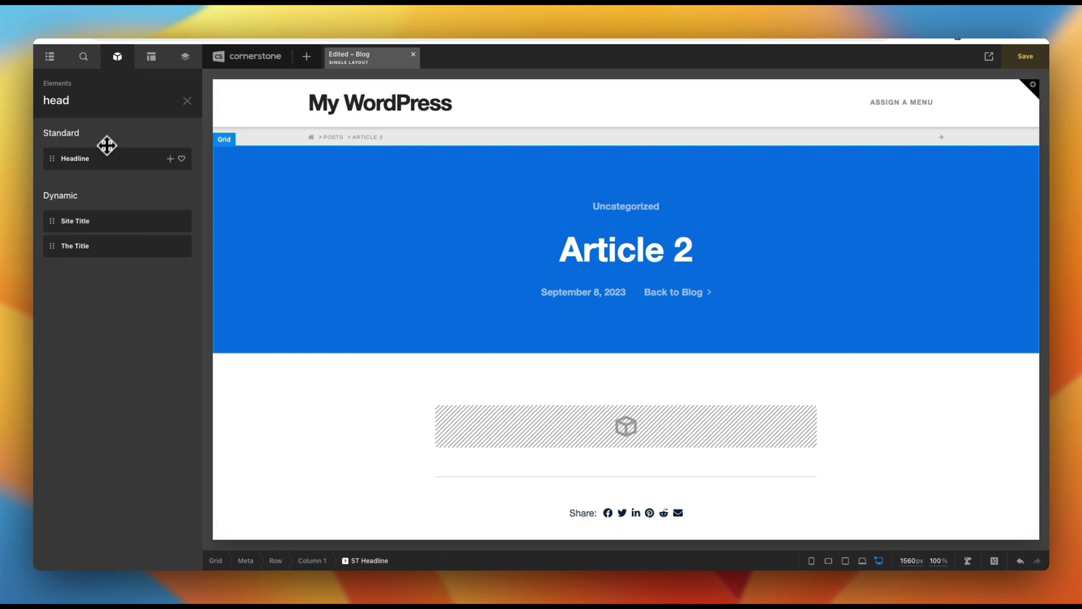
left_click_drag(107, 156, 563, 307)
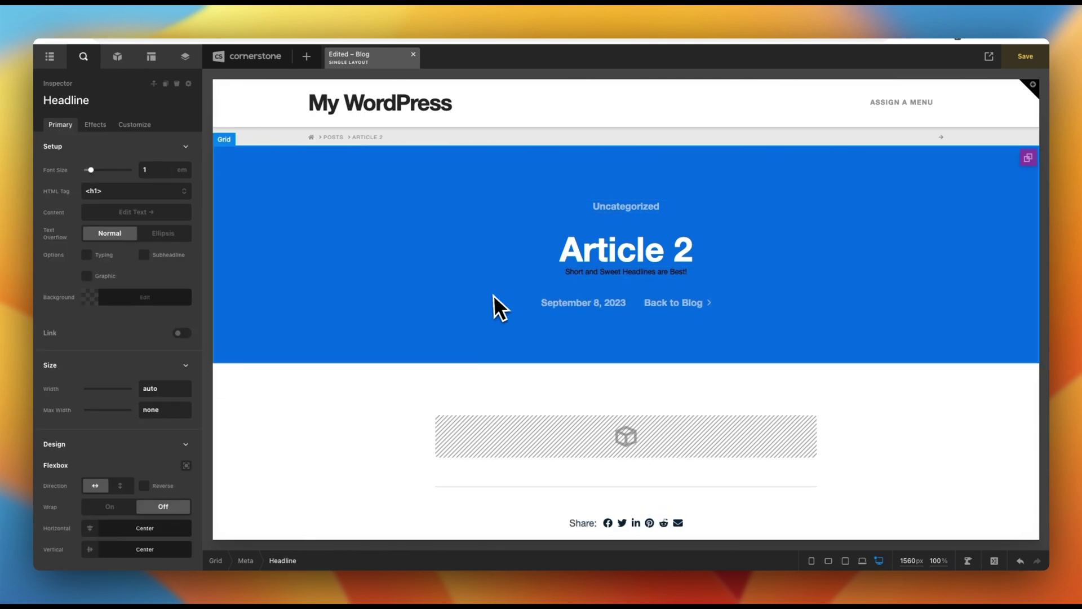
Format the new headline's text as Bold, size 2 em, in slightly transparent white
scroll(136, 315, "down", 3)
scroll(130, 344, "down", 14)
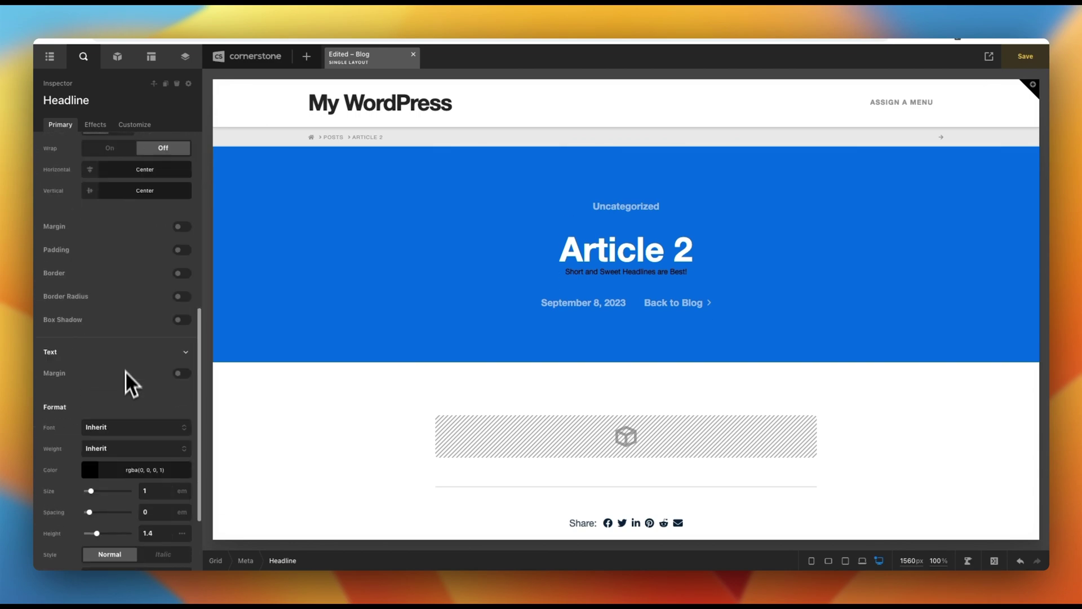
left_click(125, 348)
left_click(117, 392)
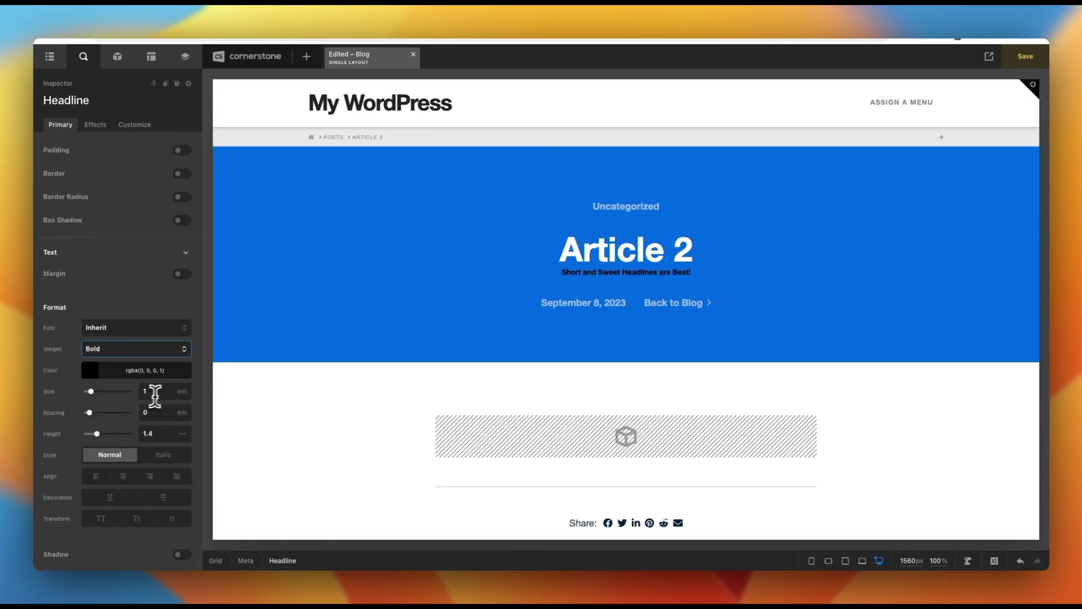
left_click(153, 391)
type("2")
left_click(136, 370)
left_click(93, 199)
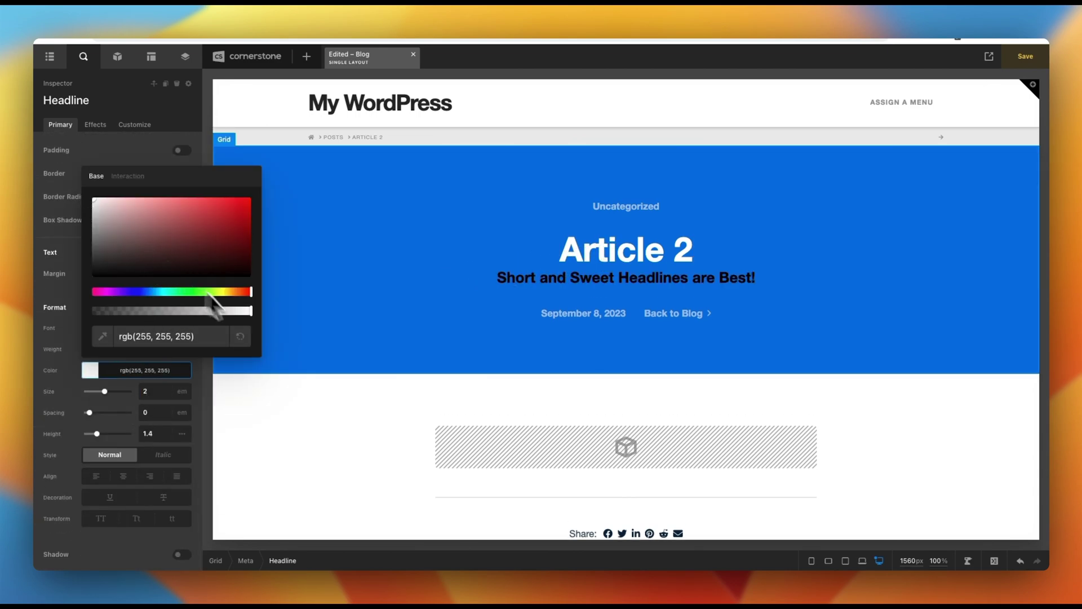
left_click(219, 310)
left_click(534, 293)
Clear the new headline's placeholder text in the raw content editor
scroll(150, 242, "up", 14)
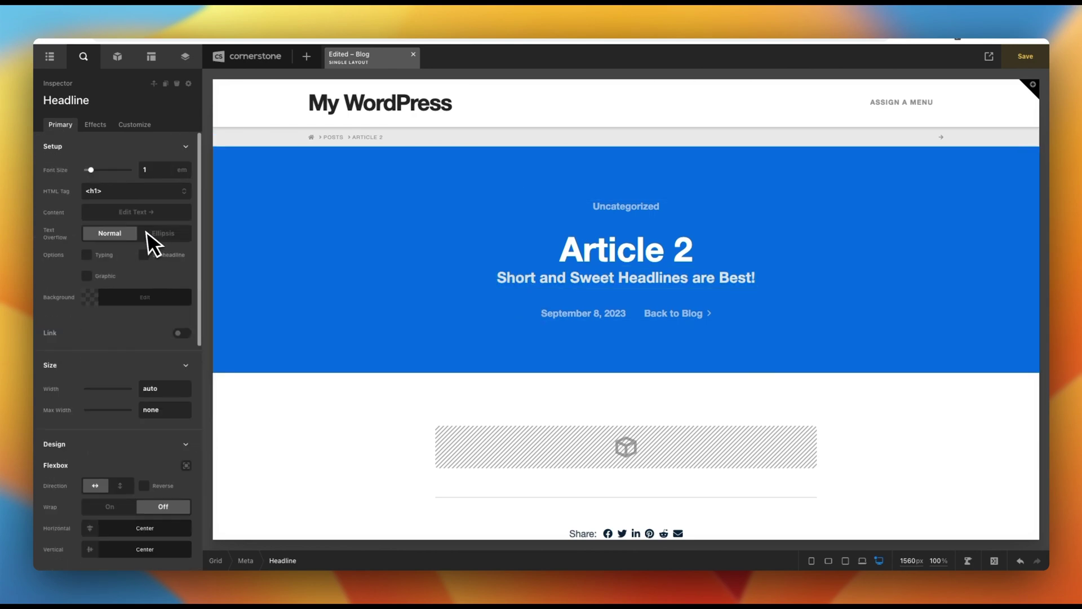
left_click(115, 214)
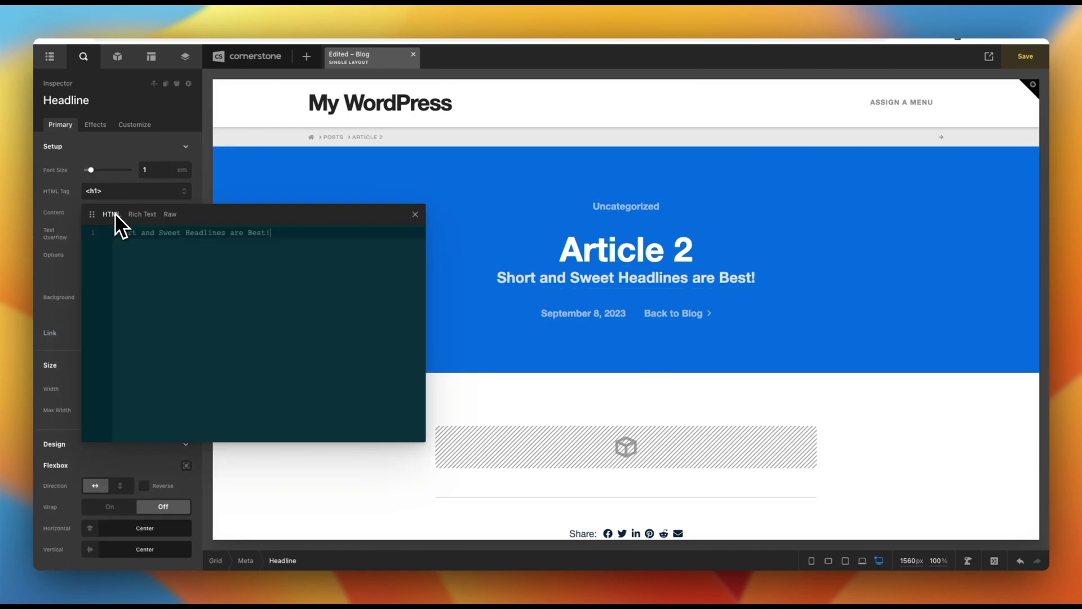
left_click(167, 215)
key("super+a")
key("BackSpace")
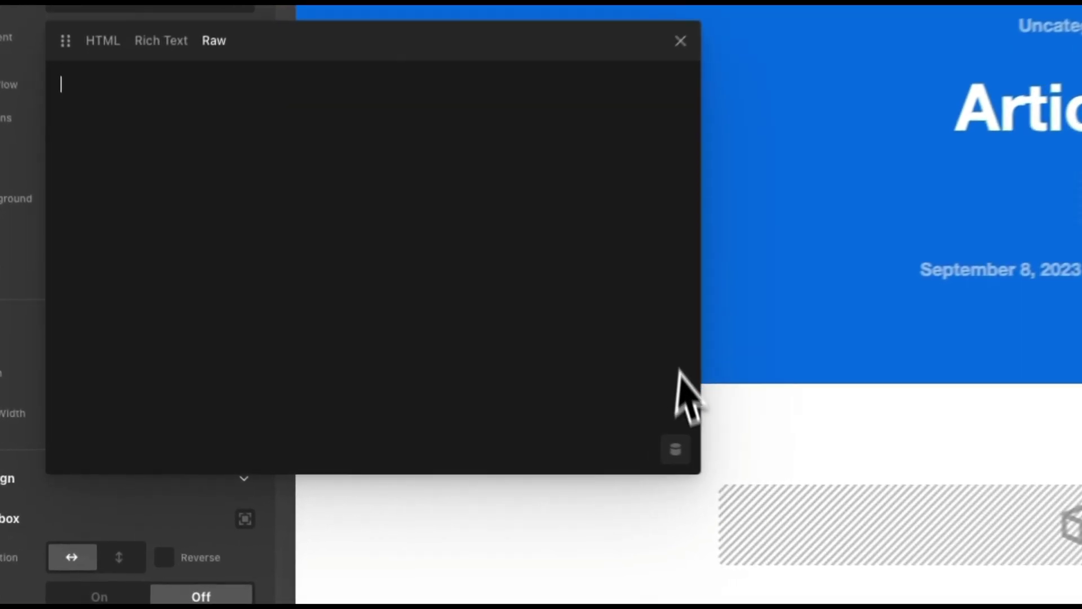
Insert the ACF post field for Author's Favorite Color from the current post as dynamic content in the headline
left_click(466, 433)
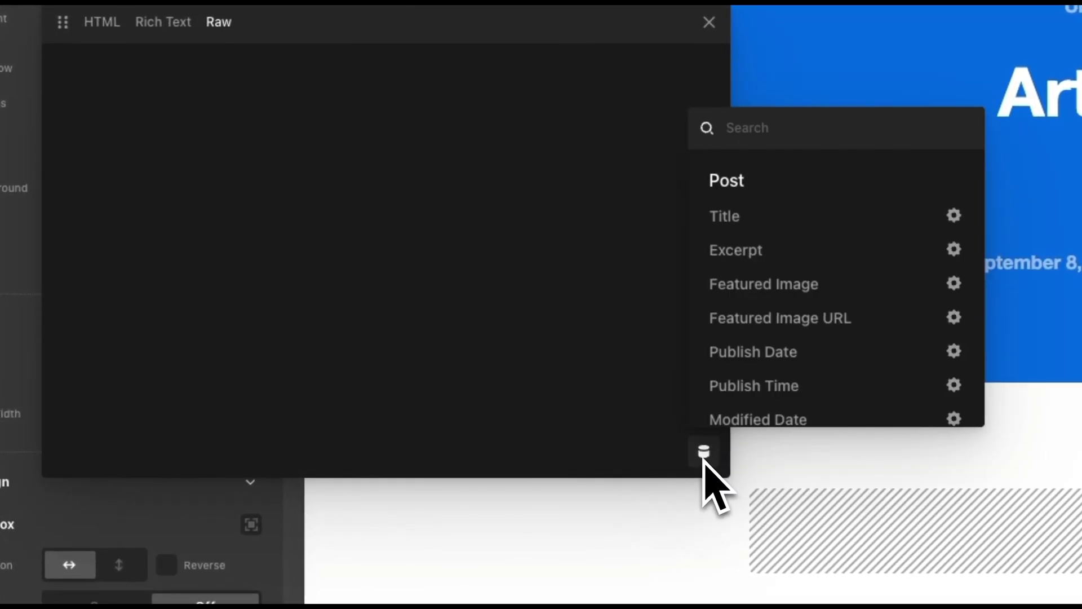
type("acf")
scroll(761, 387, "down", 5)
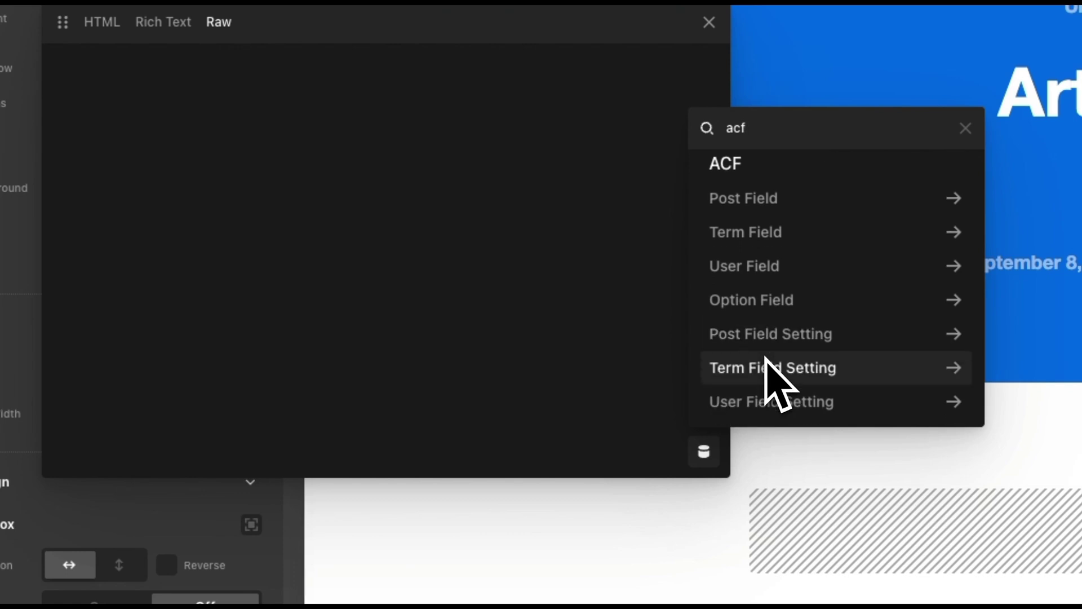
left_click(777, 201)
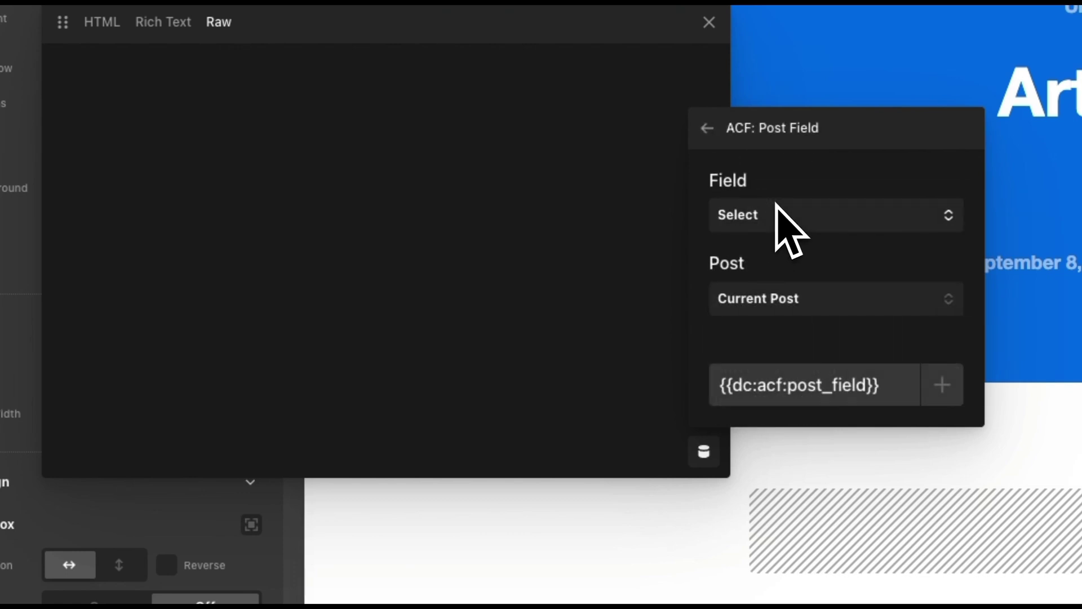
left_click(776, 214)
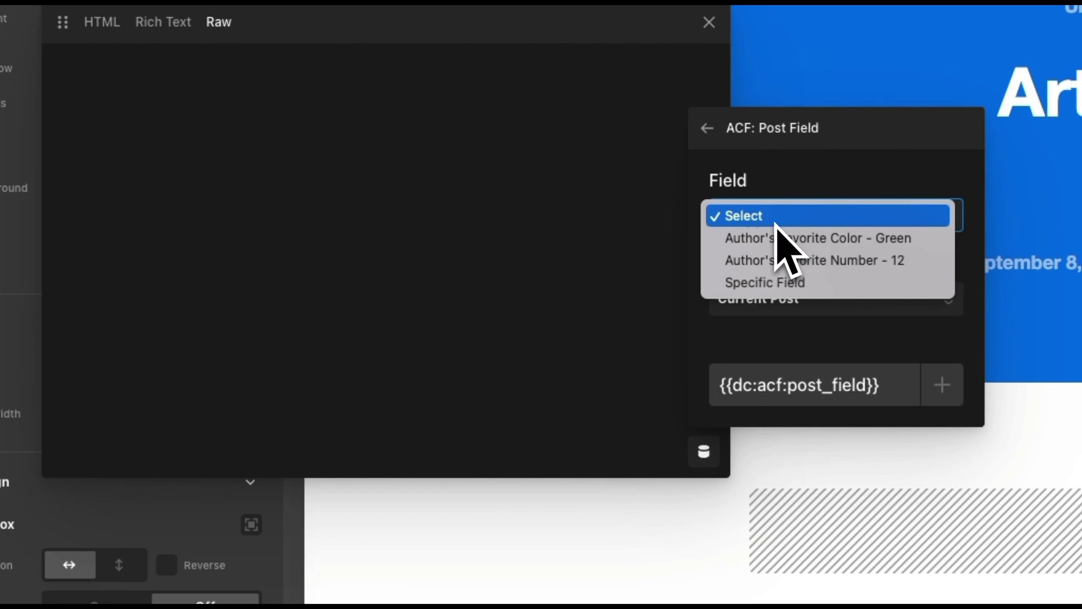
left_click(780, 283)
left_click(815, 263)
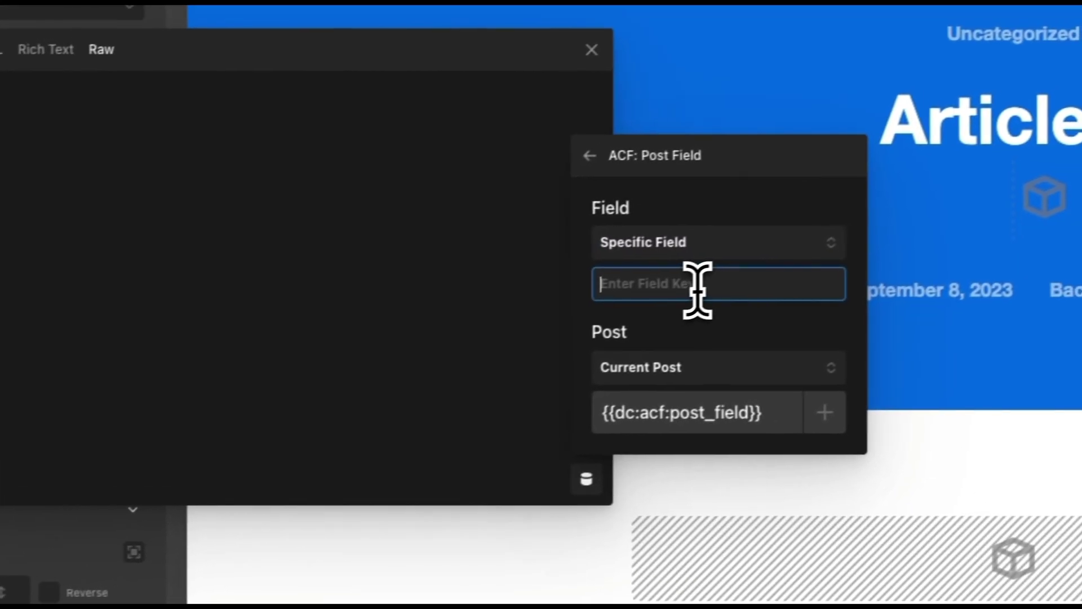
left_click(679, 254)
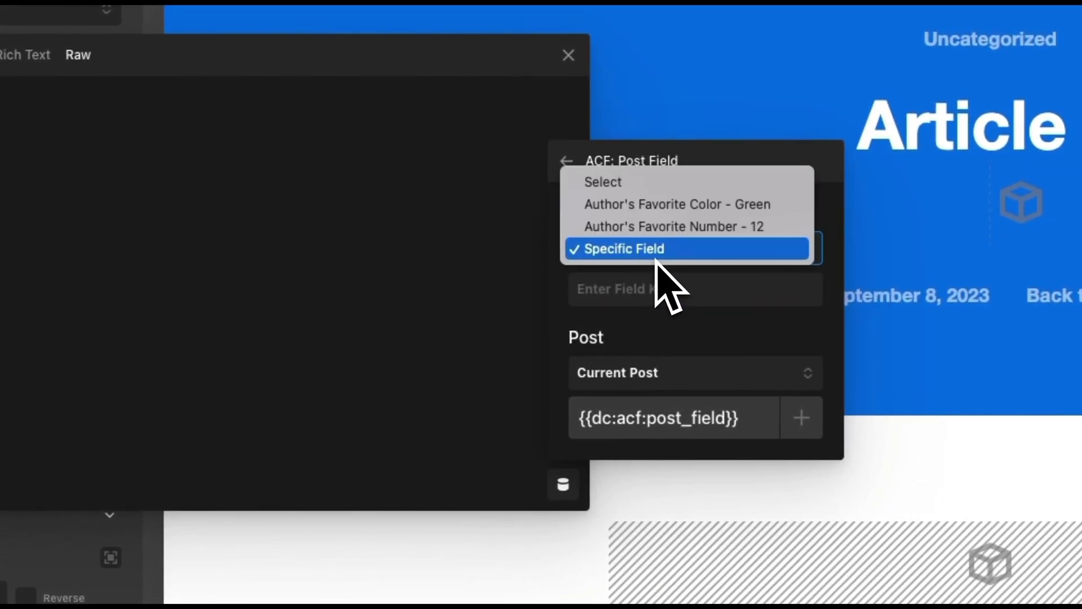
left_click(643, 207)
left_click(801, 418)
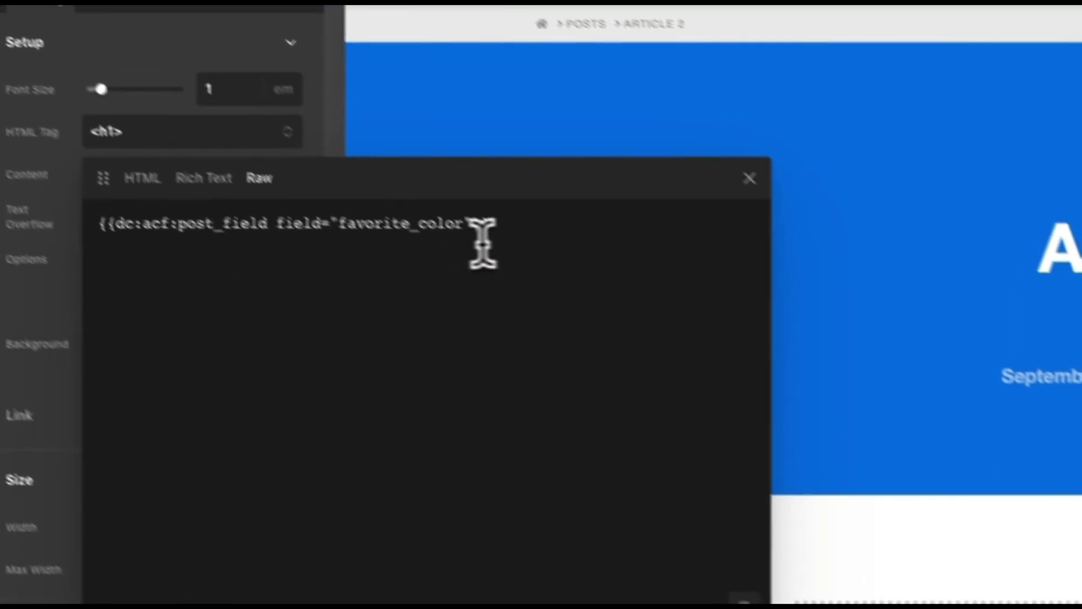
left_click_drag(483, 225, 102, 226)
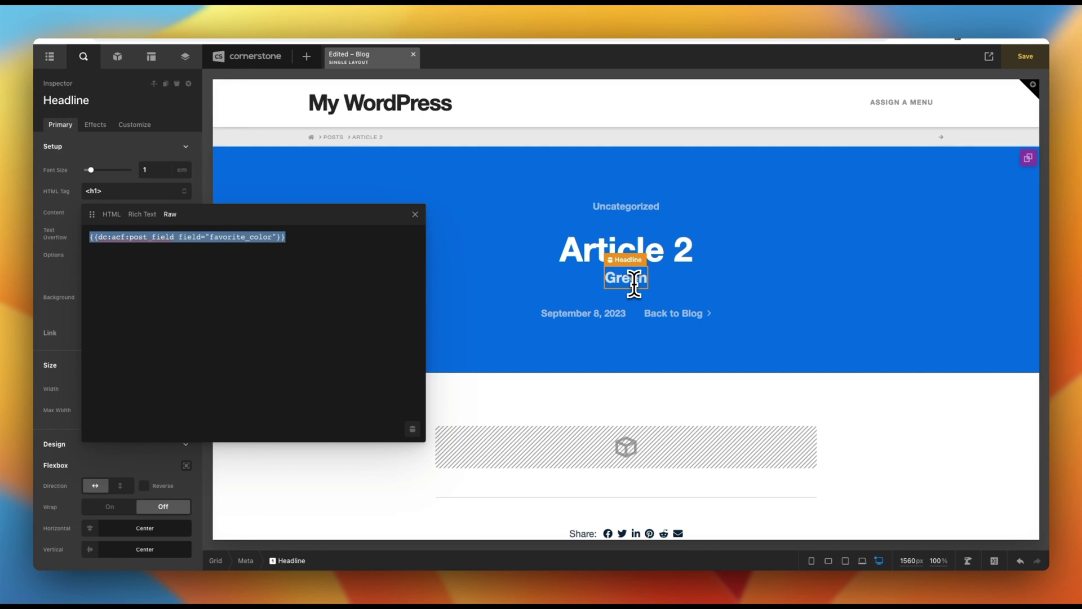
Append a "•" separator and the ACF post field for Author's Favorite Number after the color field
left_click(403, 282)
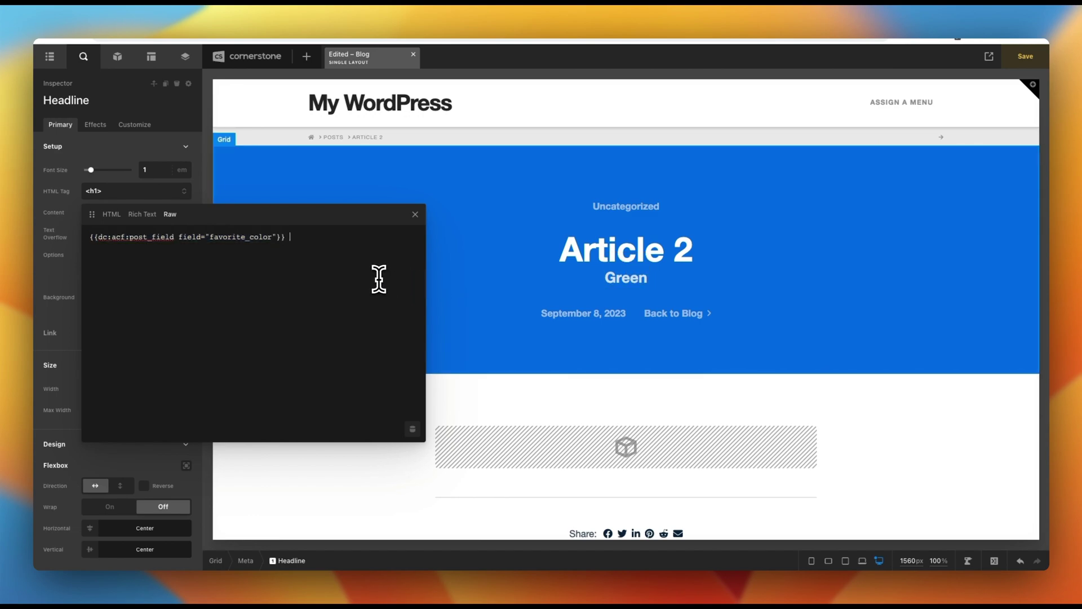
type("•")
left_click(412, 430)
type("acf")
scroll(445, 395, "down", 3)
left_click(452, 379)
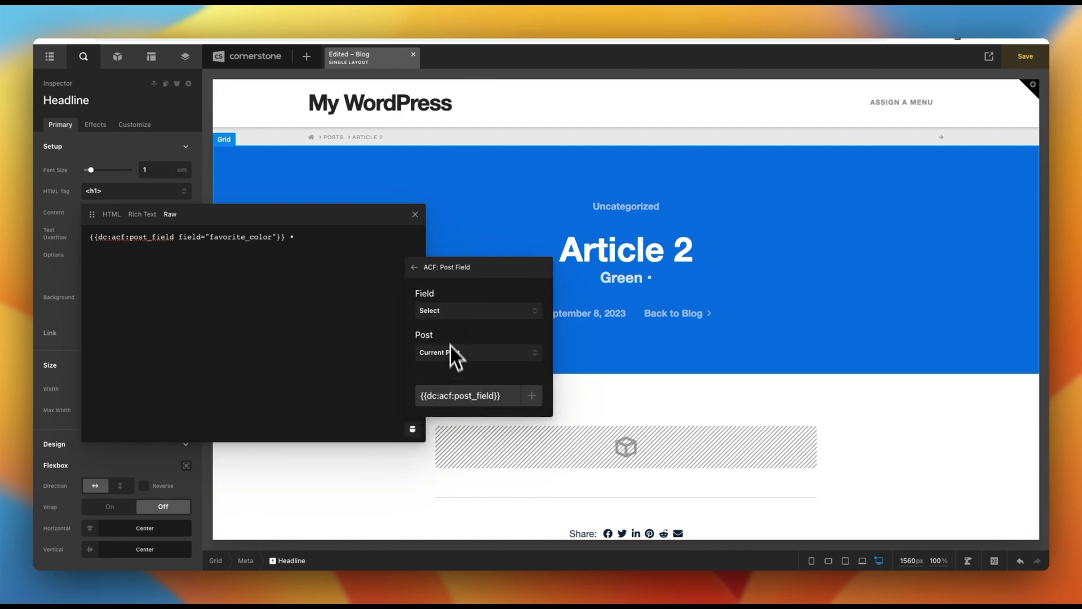
left_click(451, 312)
left_click(451, 335)
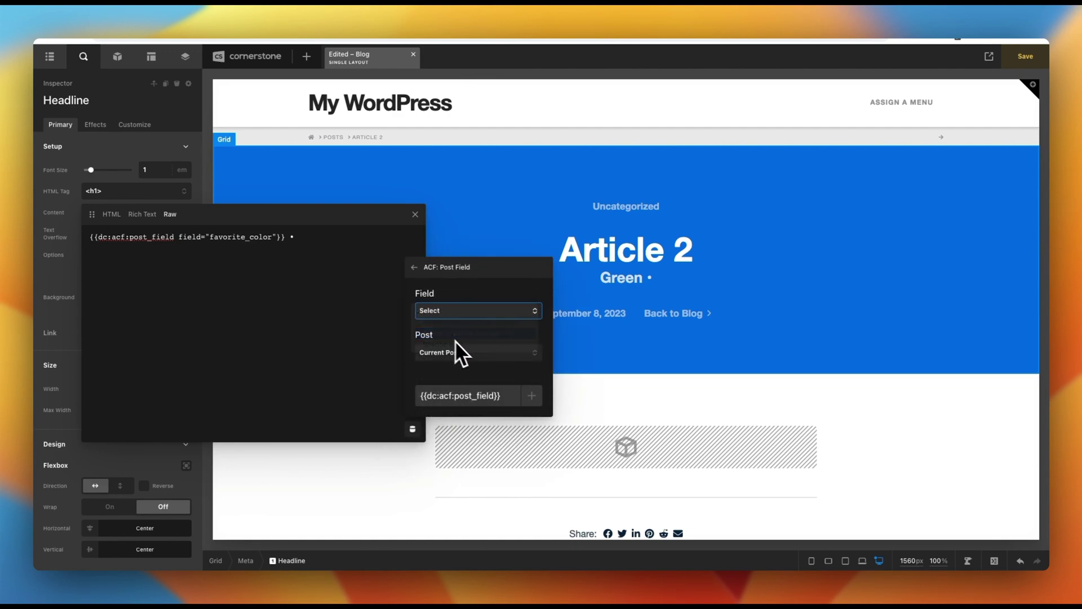
left_click(533, 394)
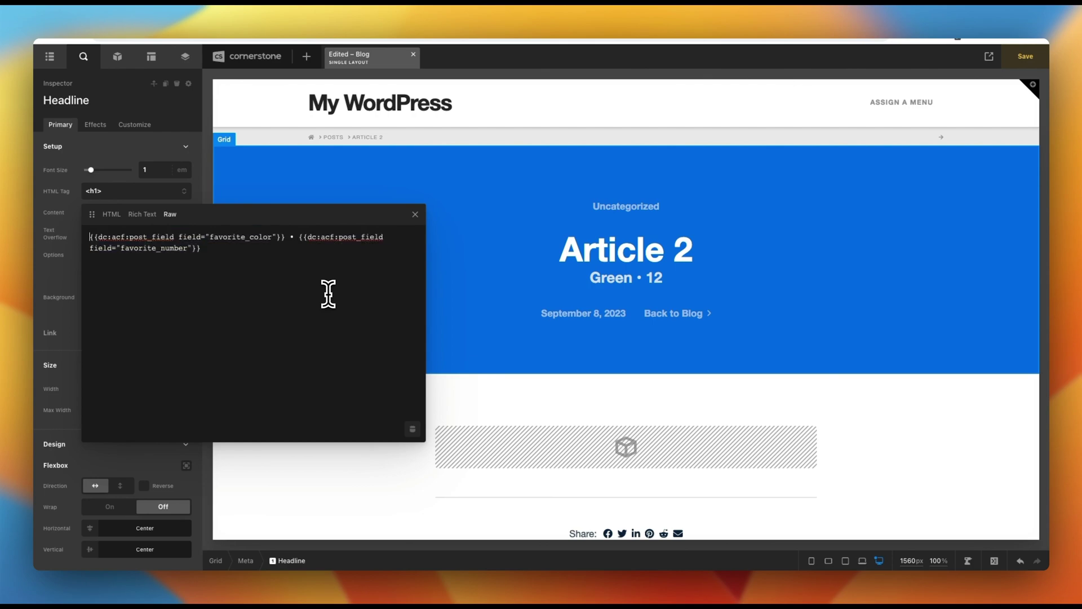
Label the two dynamic fields "Favorite Color:" and "Favorite Number:" in the headline text and save the layout
type("Favorite Color:")
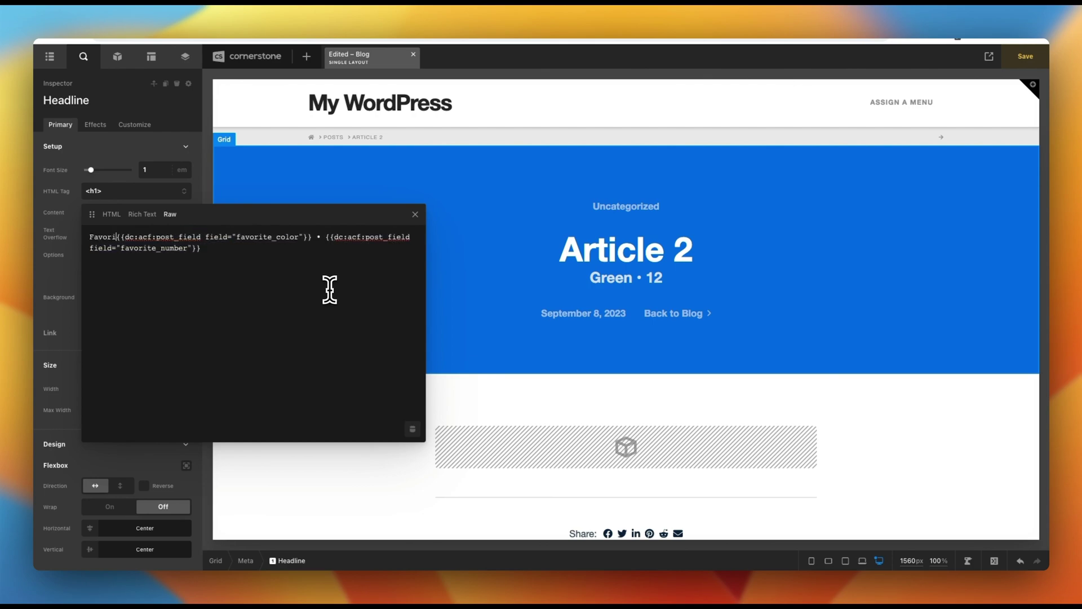
left_click(376, 236)
type("Favorite Number:")
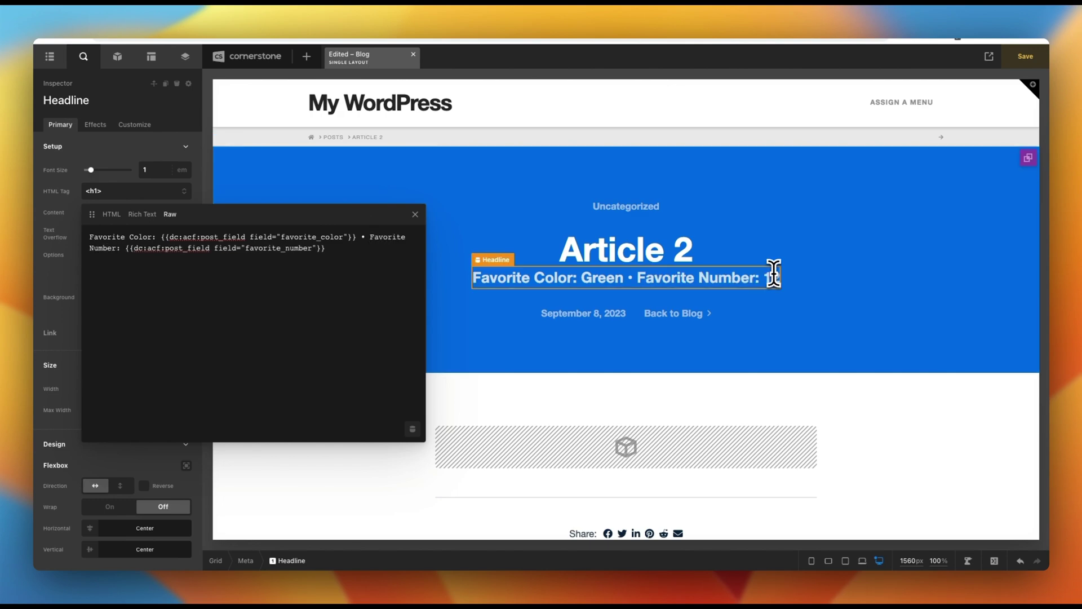
key("super+s")
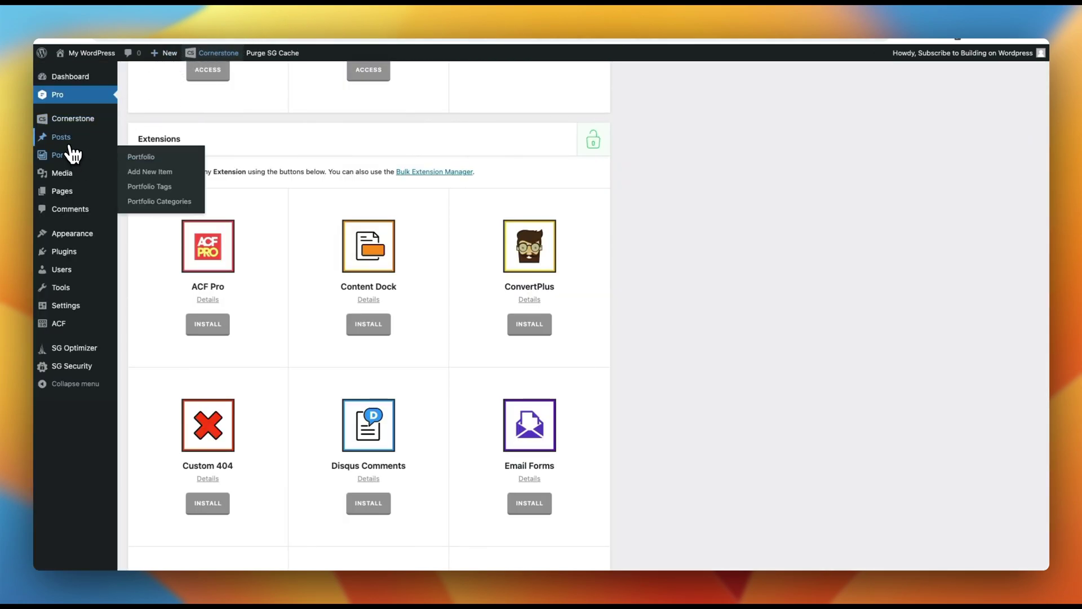
Create a new WordPress post titled "Article 3"
left_click(77, 141)
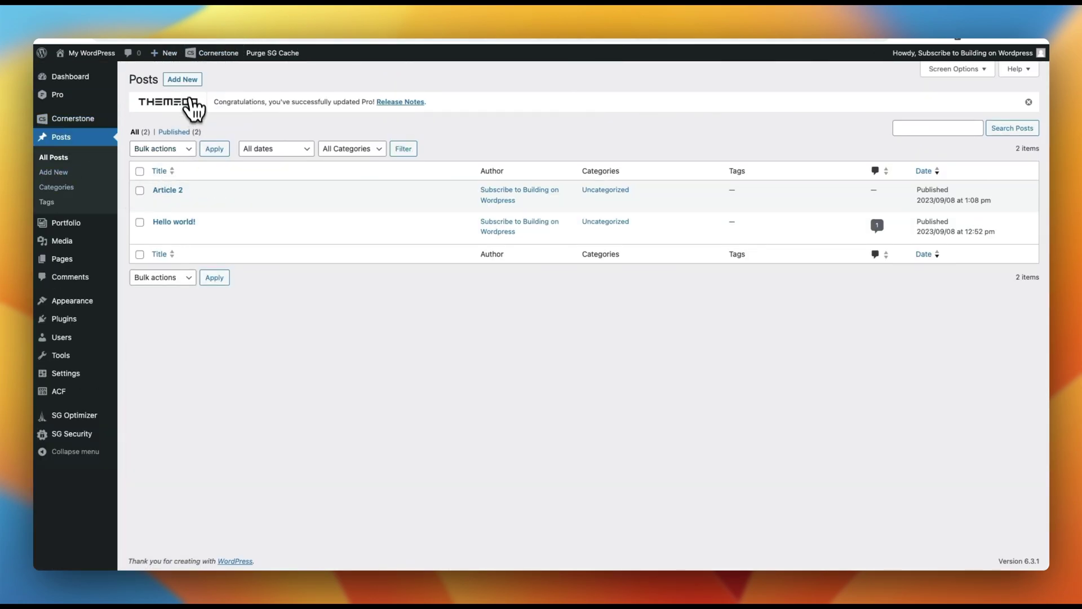
left_click(185, 80)
type("Article 3")
Set Author's Favorite Color to Pink and Author's Favorite Number to 20 for Article 3, and publish the post
left_click(944, 526)
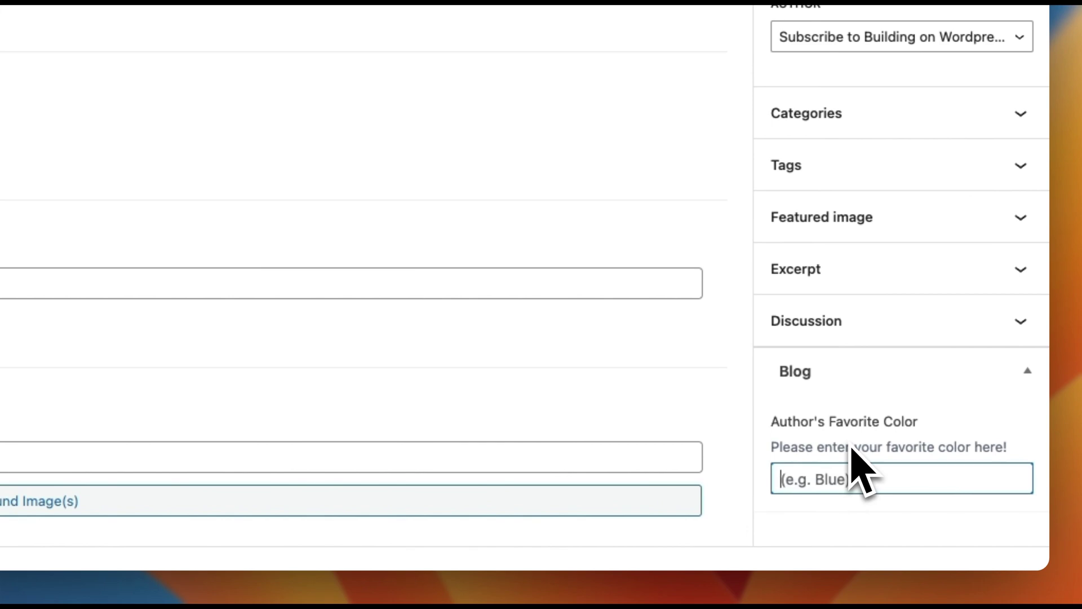
type("Pink")
left_click(840, 542)
type("20")
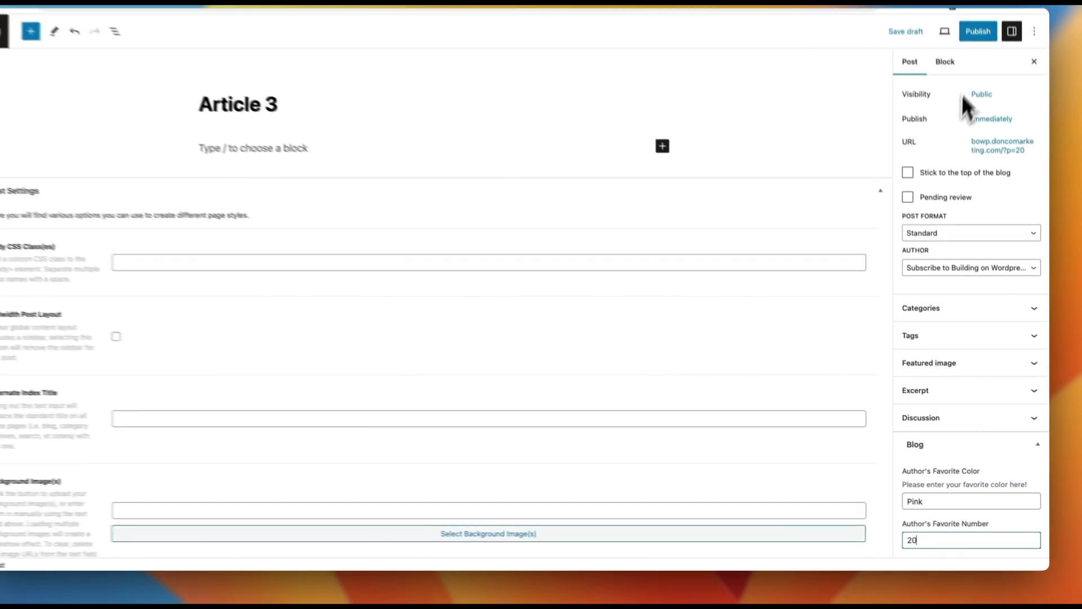
left_click(979, 56)
left_click(973, 60)
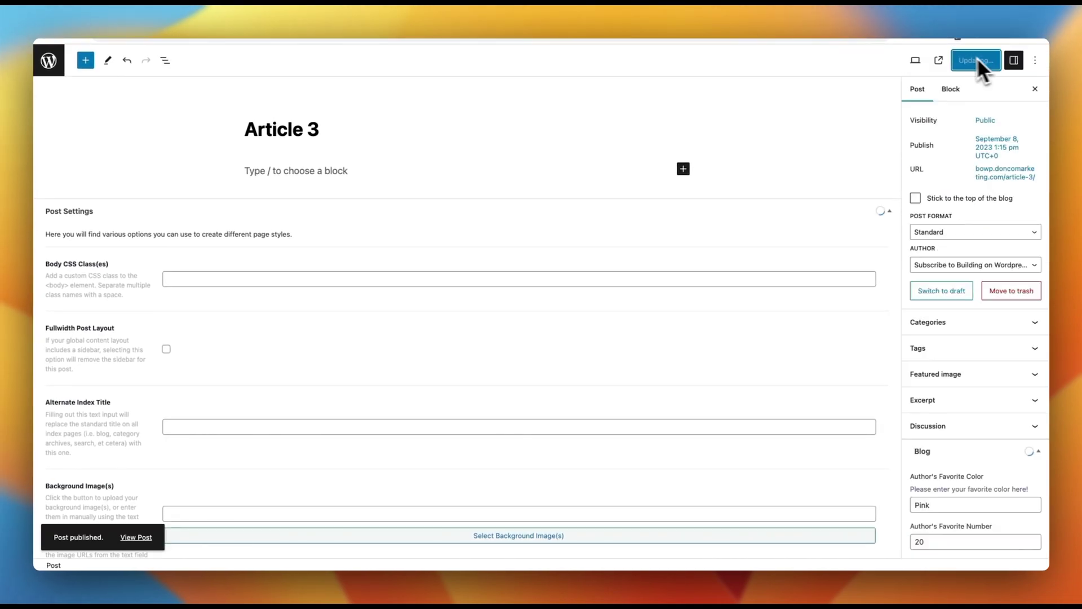
View the published Article 3 and check the favorite color and number in its header
left_click(939, 60)
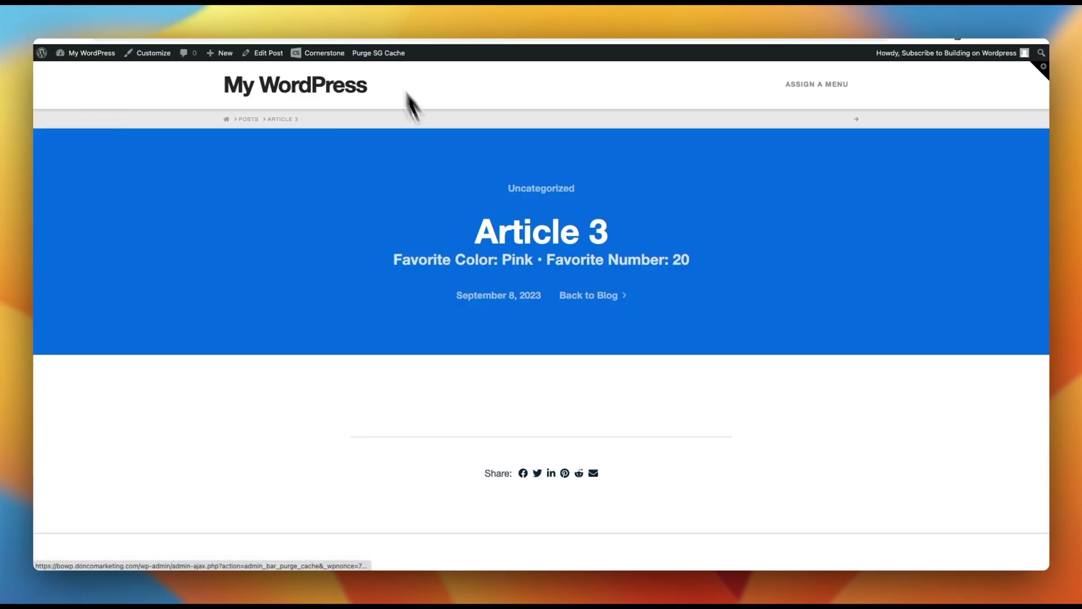
left_click_drag(497, 260, 543, 257)
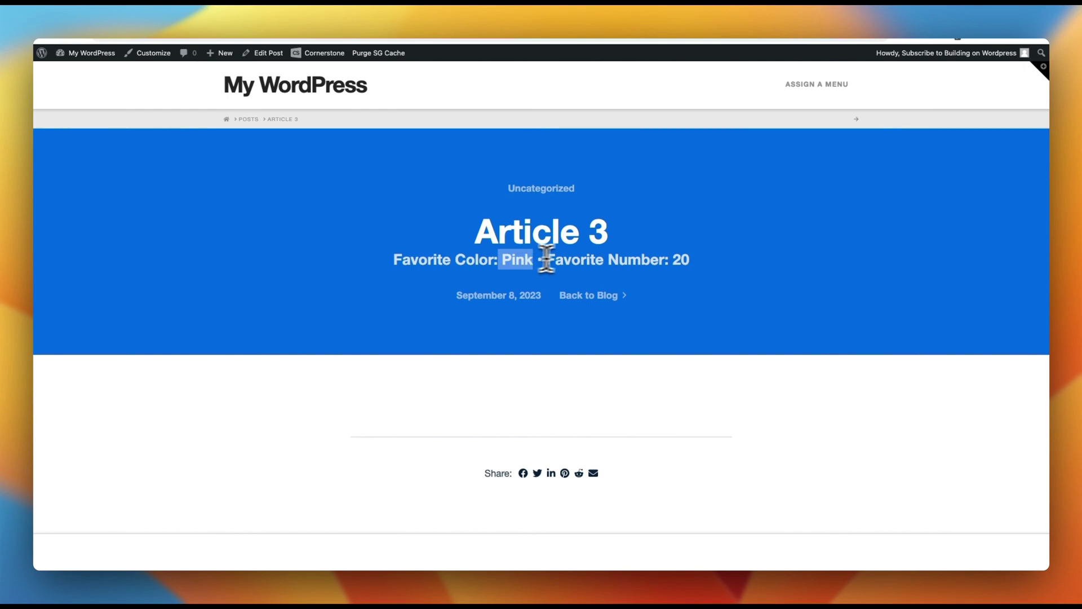
left_click(674, 262)
left_click_drag(699, 270, 643, 261)
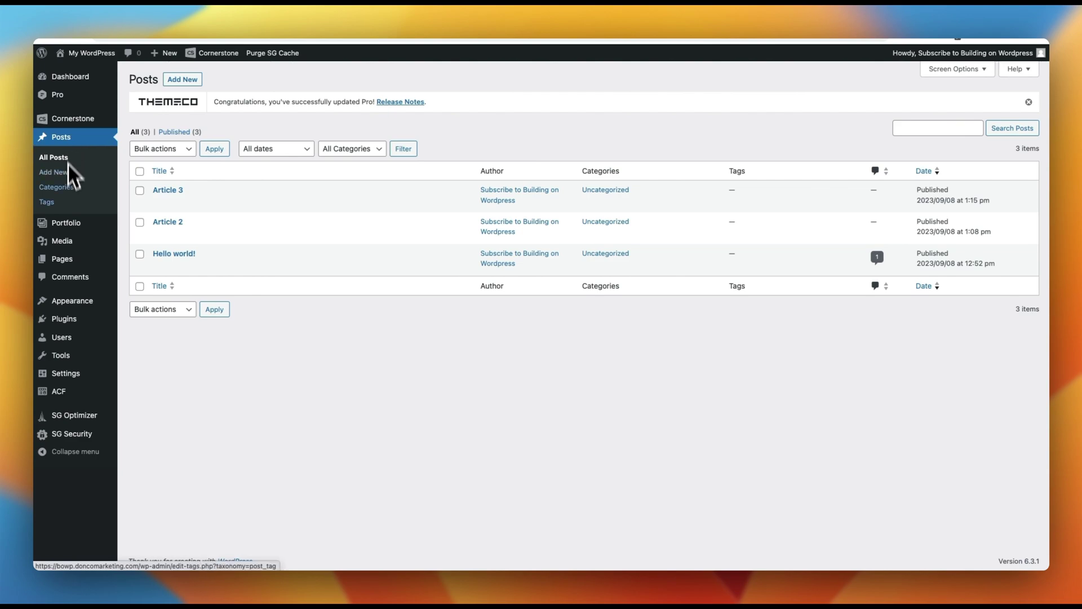
mouse_move(67, 259)
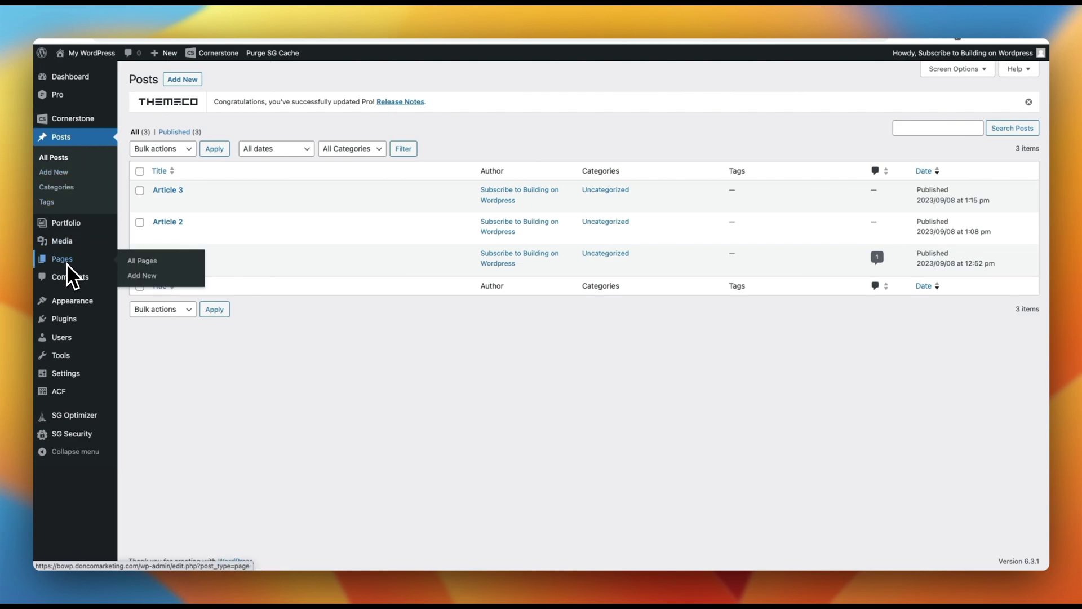
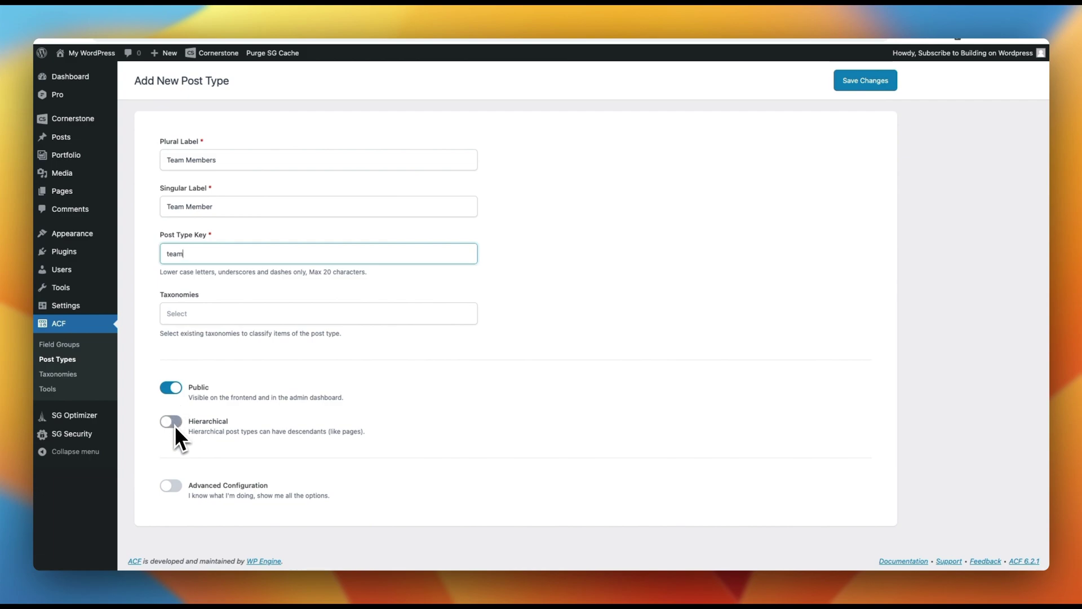
Turn on Advanced Configuration for the Team Members post type and remove Editor from its supported features
left_click(173, 489)
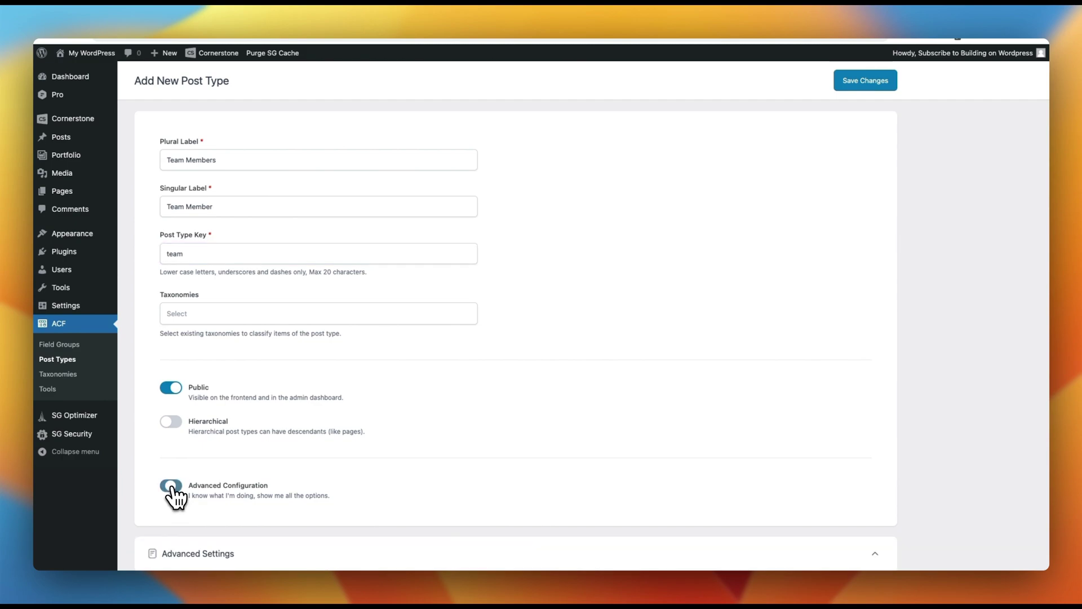
scroll(176, 497, "down", 6)
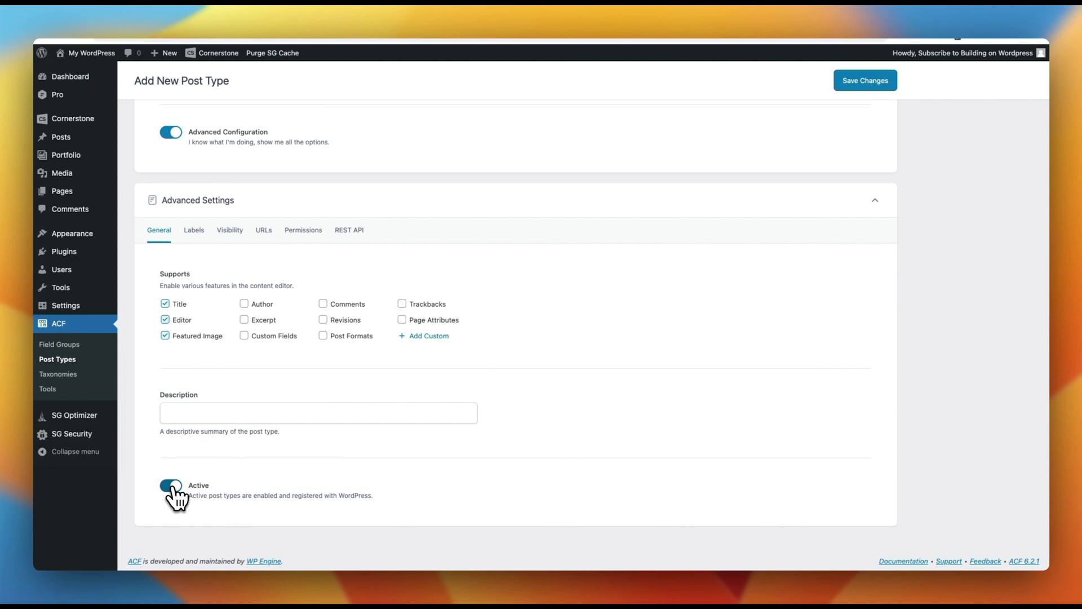
left_click(182, 324)
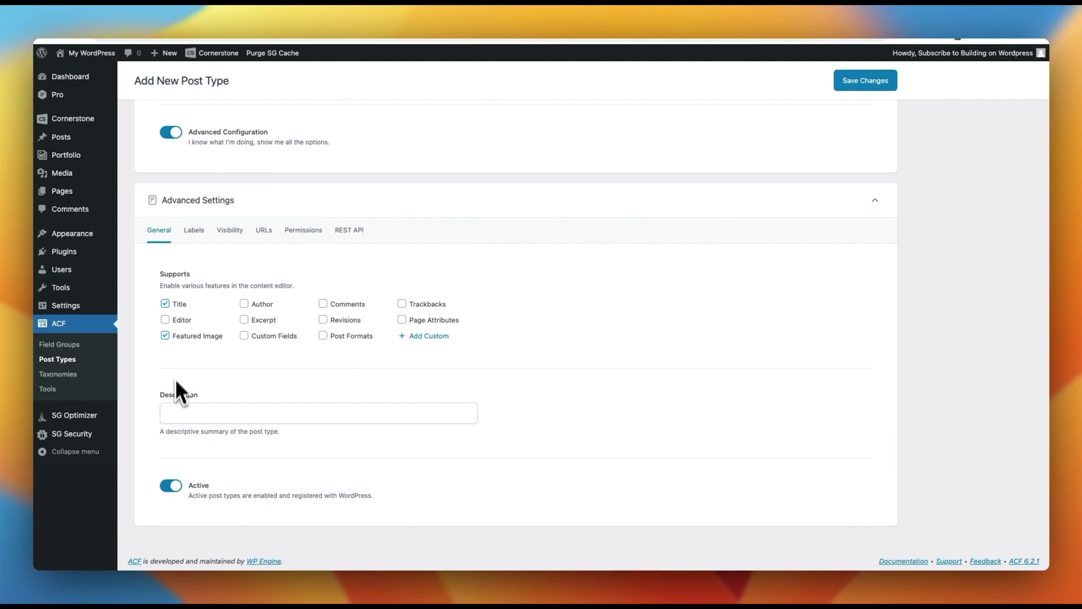
Shorten the post type's Menu Name label to "Team"
left_click(194, 231)
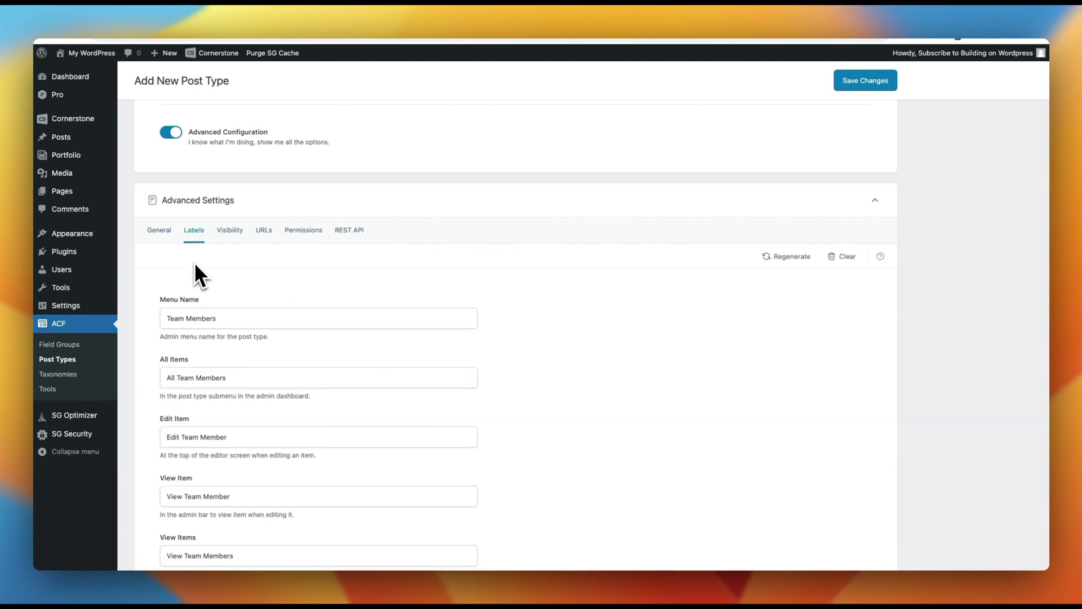
scroll(194, 262, "down", 2)
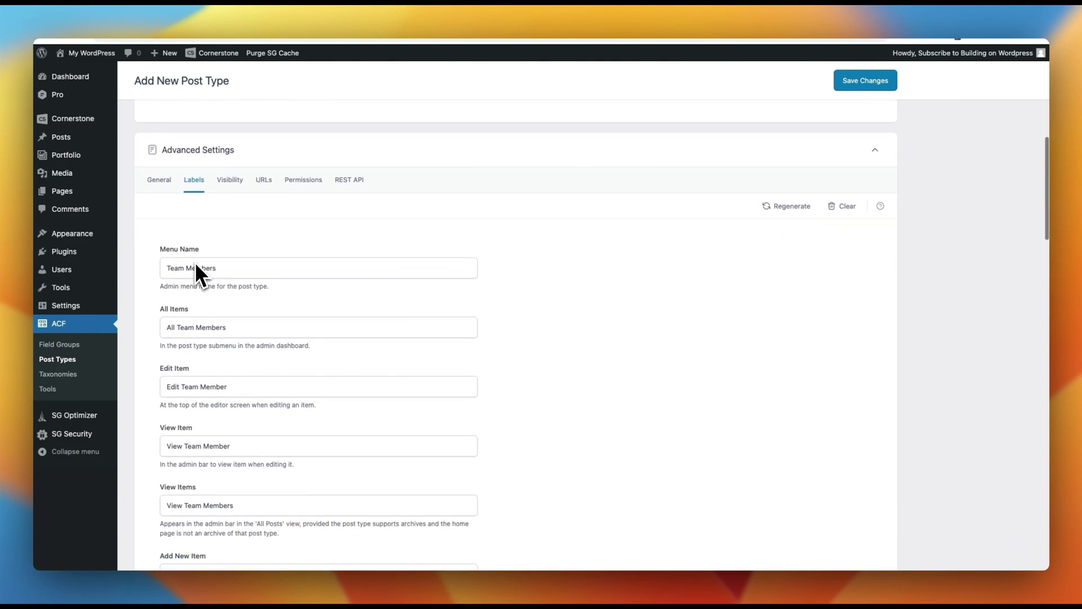
left_click_drag(186, 273, 261, 273)
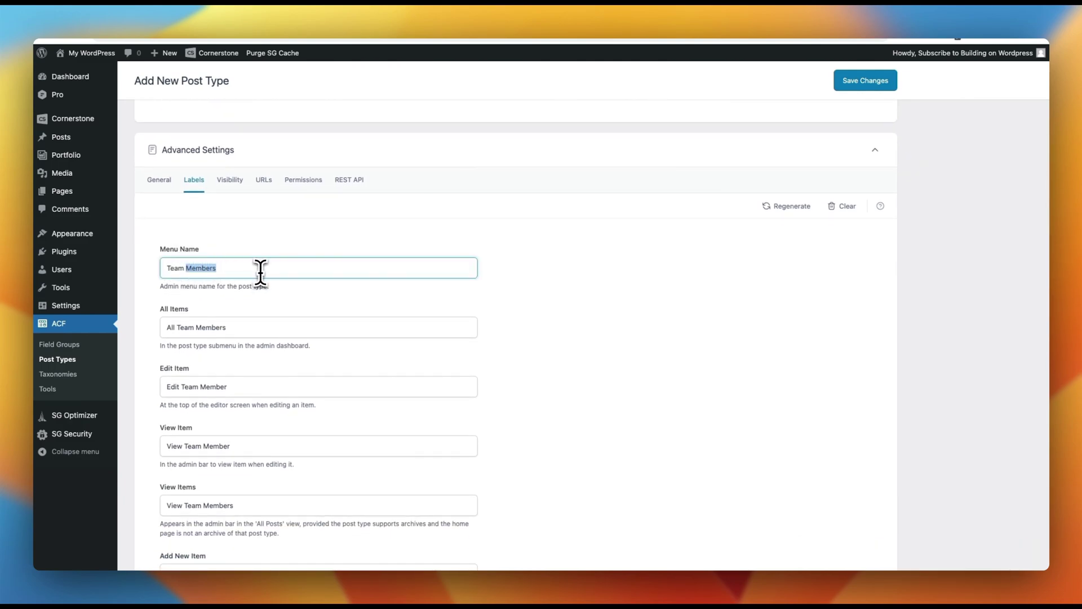
key("BackSpace")
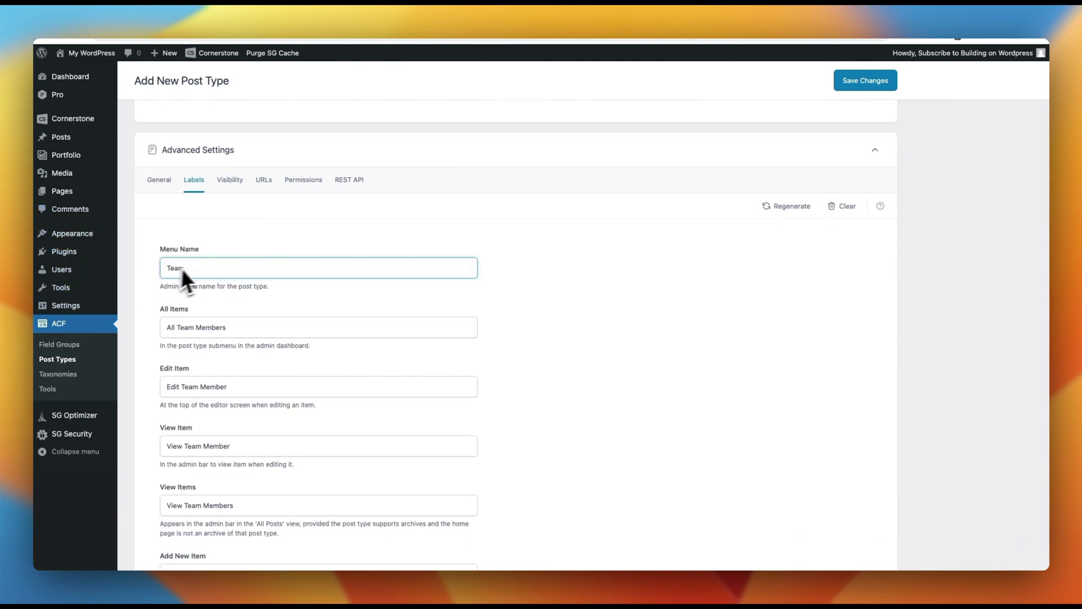
Enable the archive for the Team Members post type, leaving its Archive Slug blank, and save the post type
left_click(230, 179)
scroll(231, 320, "down", 3)
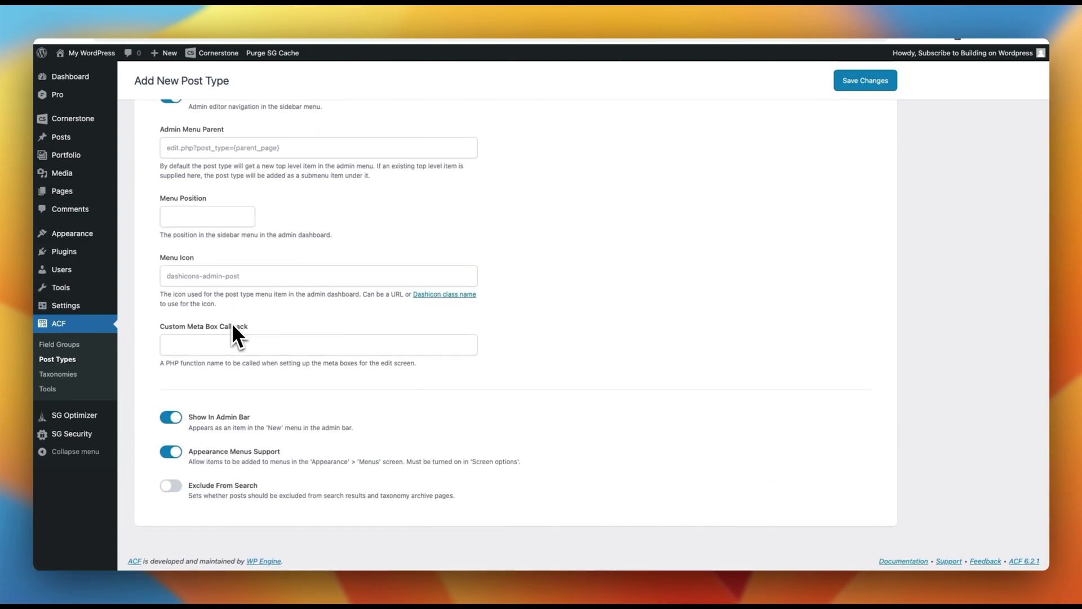
scroll(231, 322, "up", 3)
left_click(263, 196)
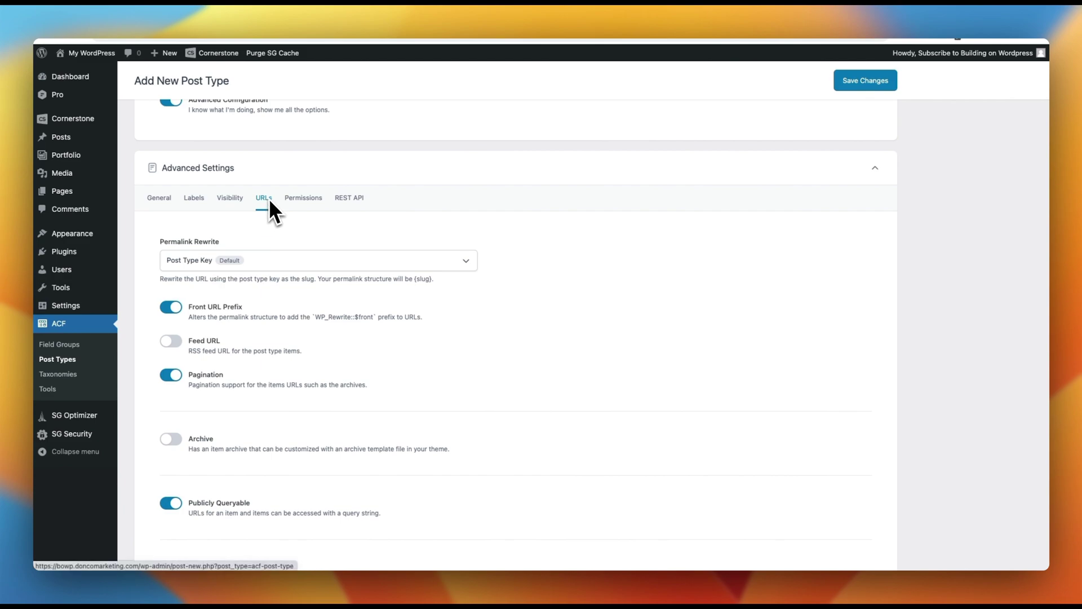
left_click(171, 439)
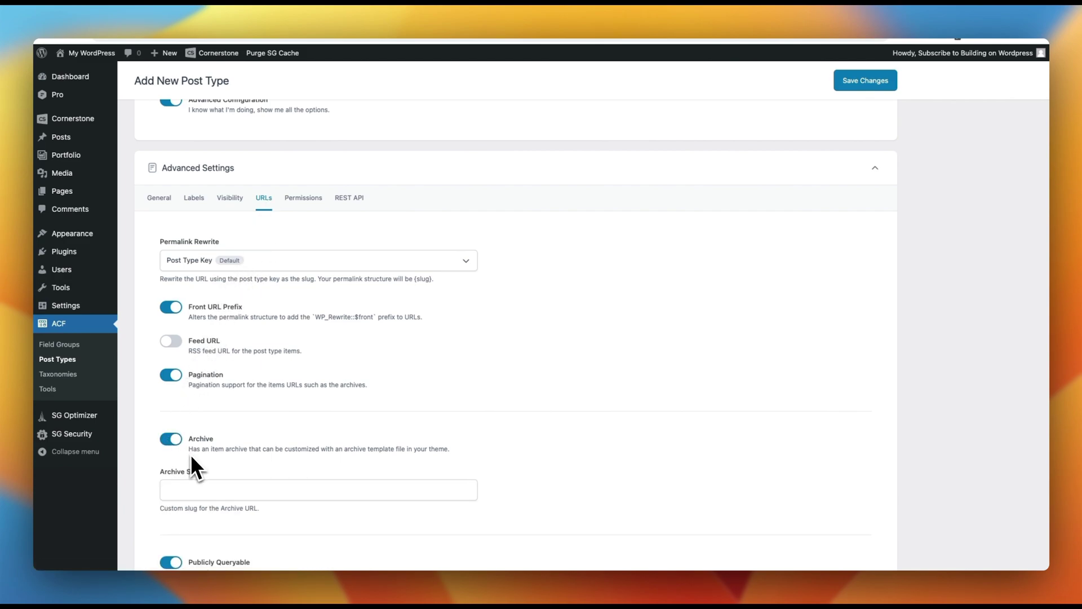
left_click(188, 491)
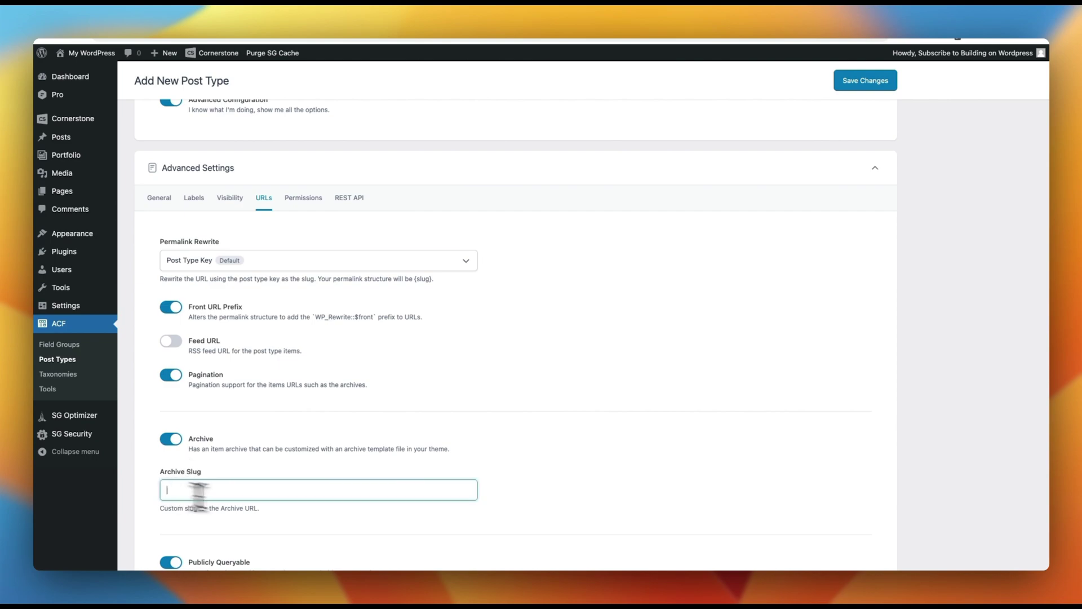
left_click(868, 81)
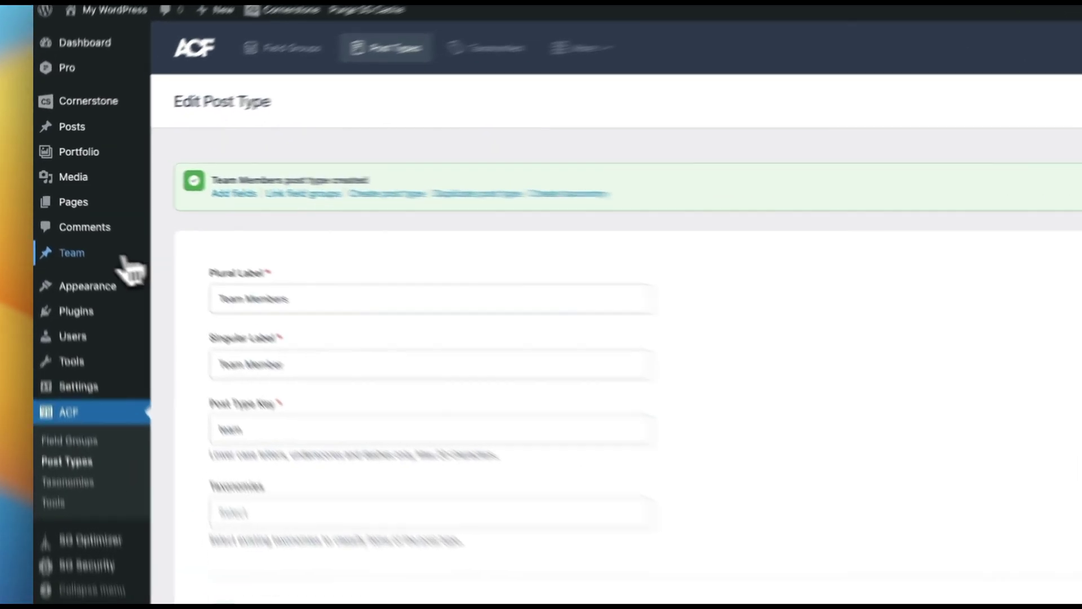
View the Team Members list and open a blank new team member to check its editing screen
mouse_move(67, 230)
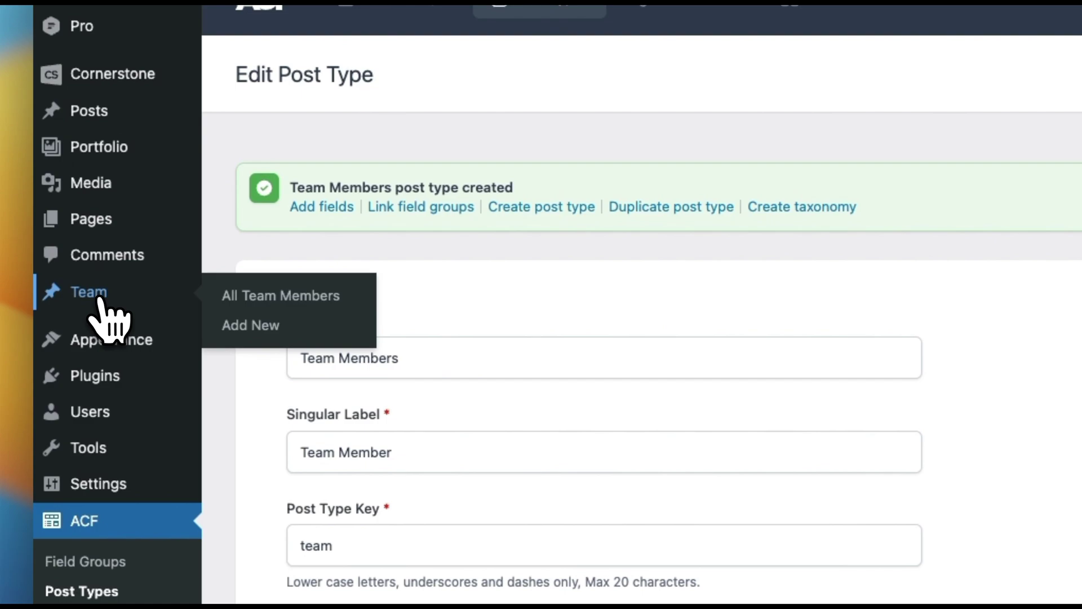
left_click(276, 297)
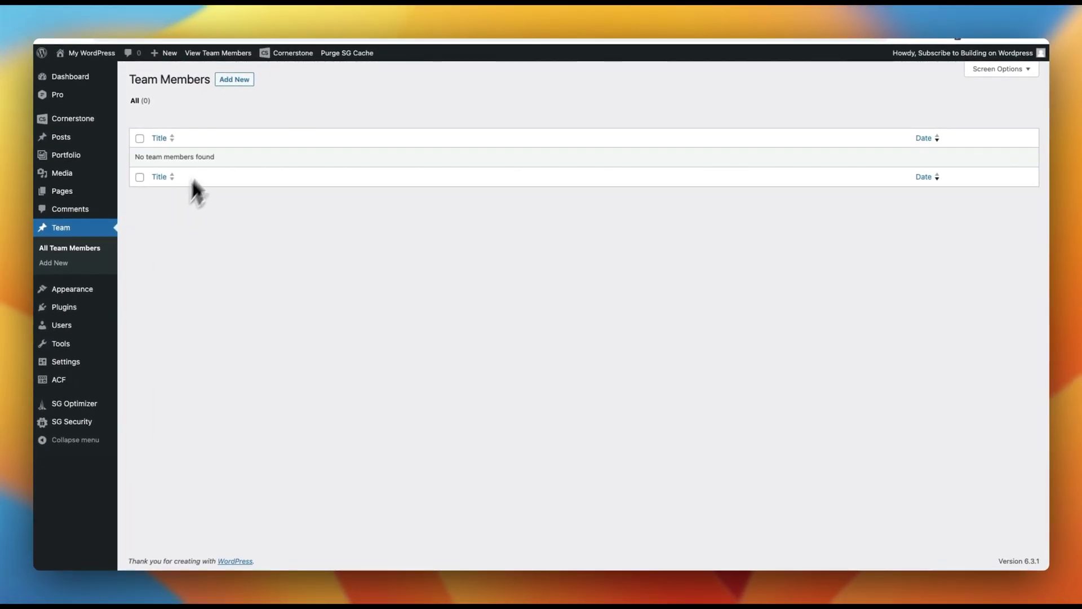
left_click(234, 80)
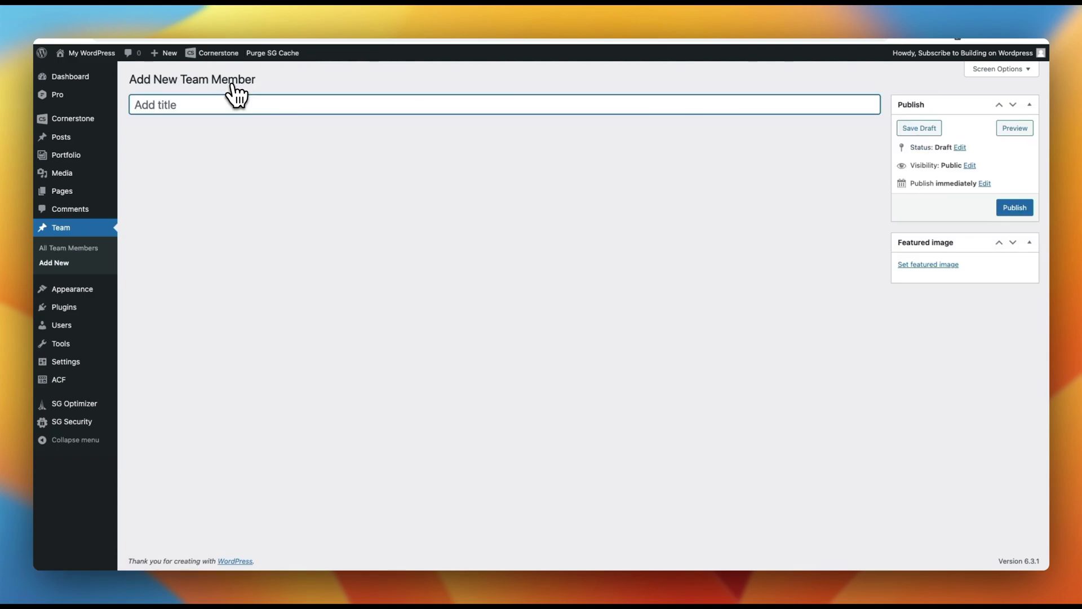
left_click(949, 278)
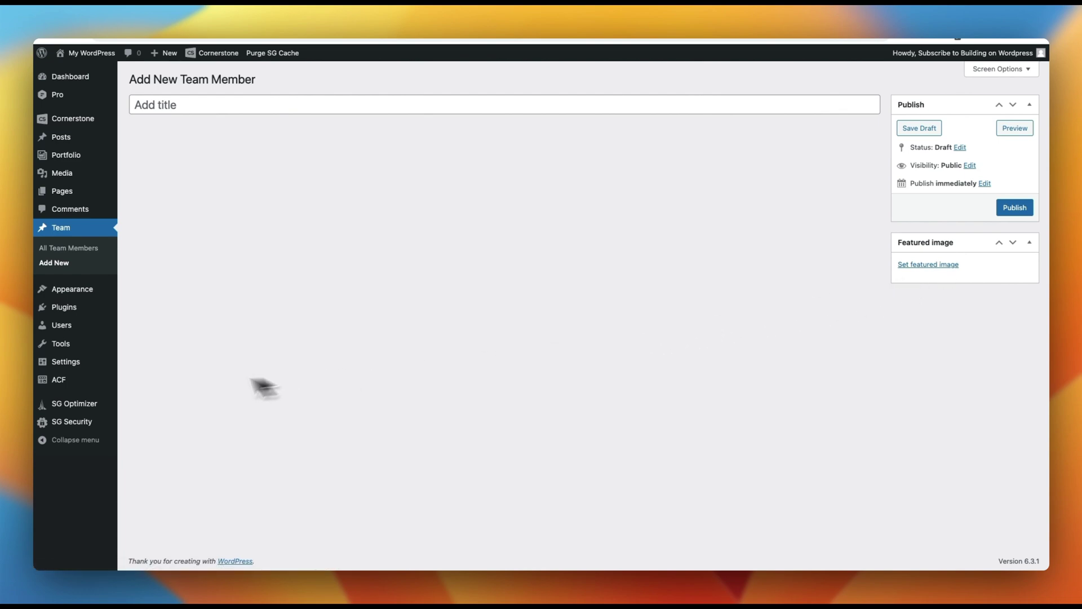
Start a new ACF field group titled "Team"
left_click(66, 382)
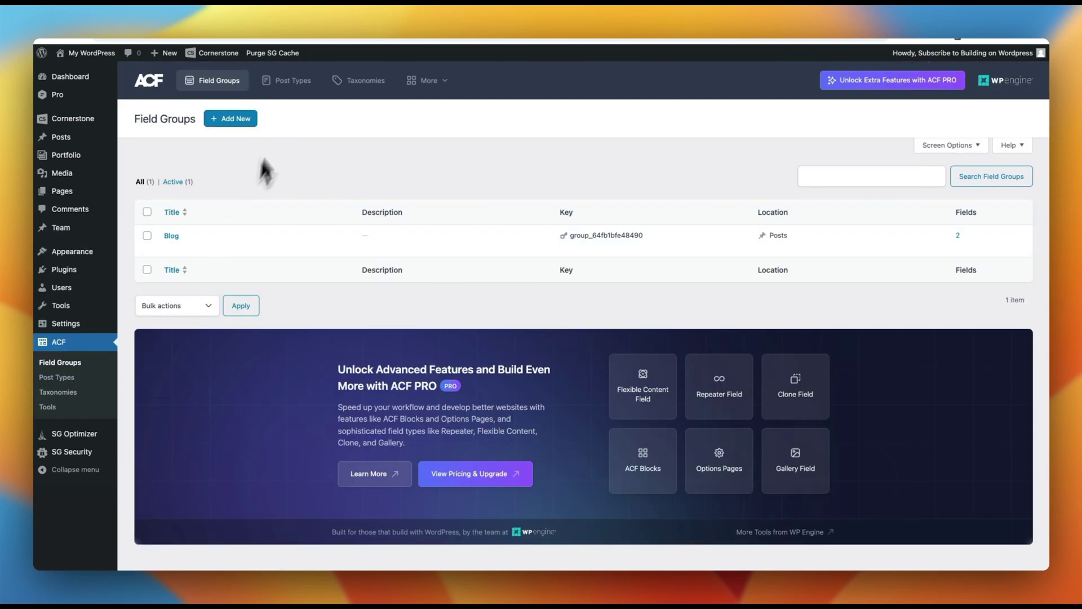
left_click(292, 85)
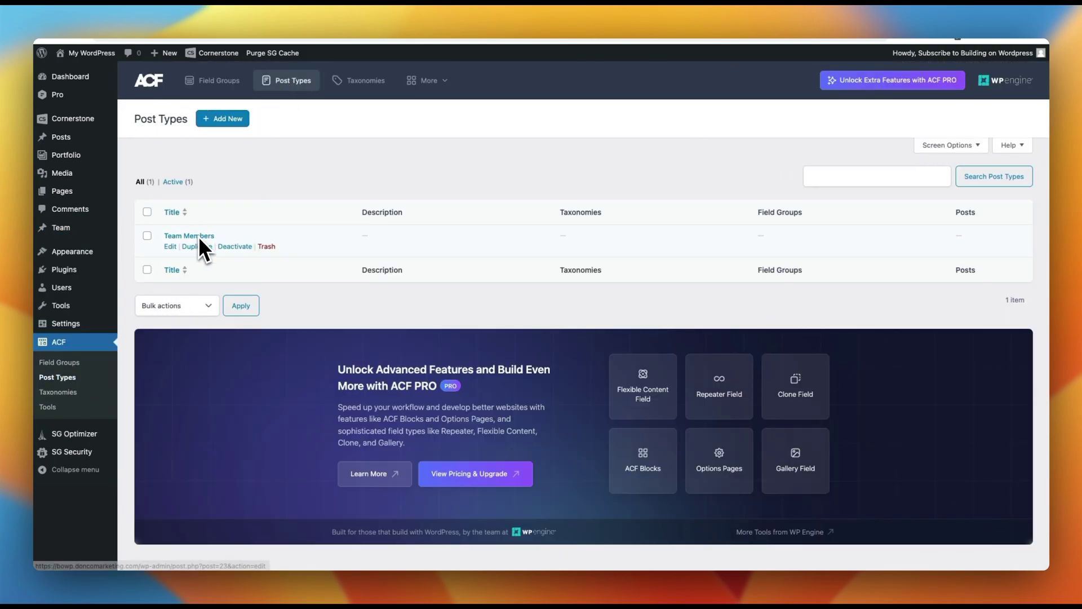
left_click(222, 82)
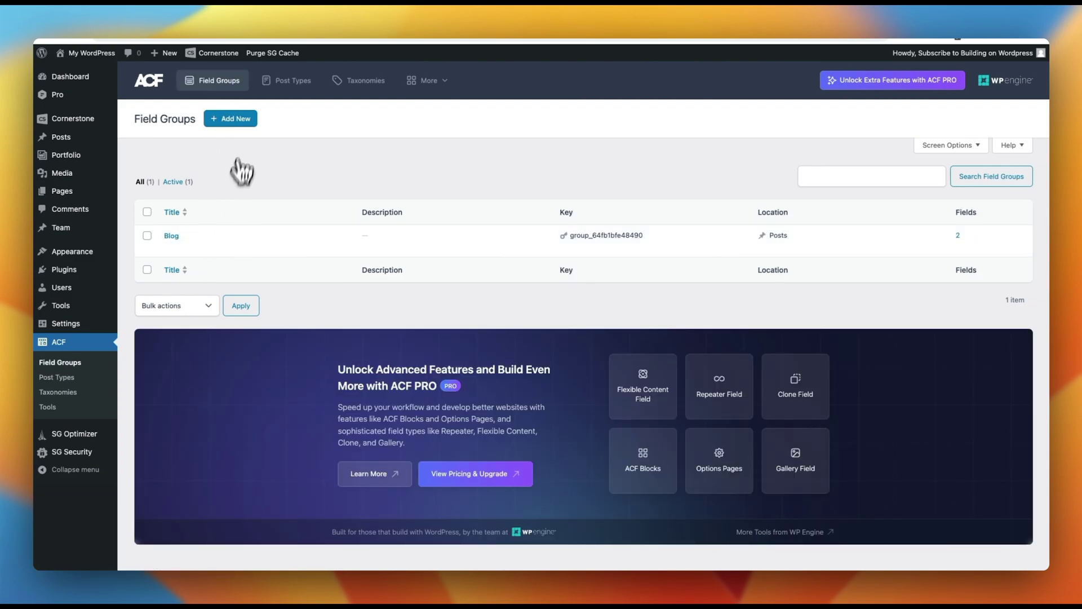
left_click(235, 119)
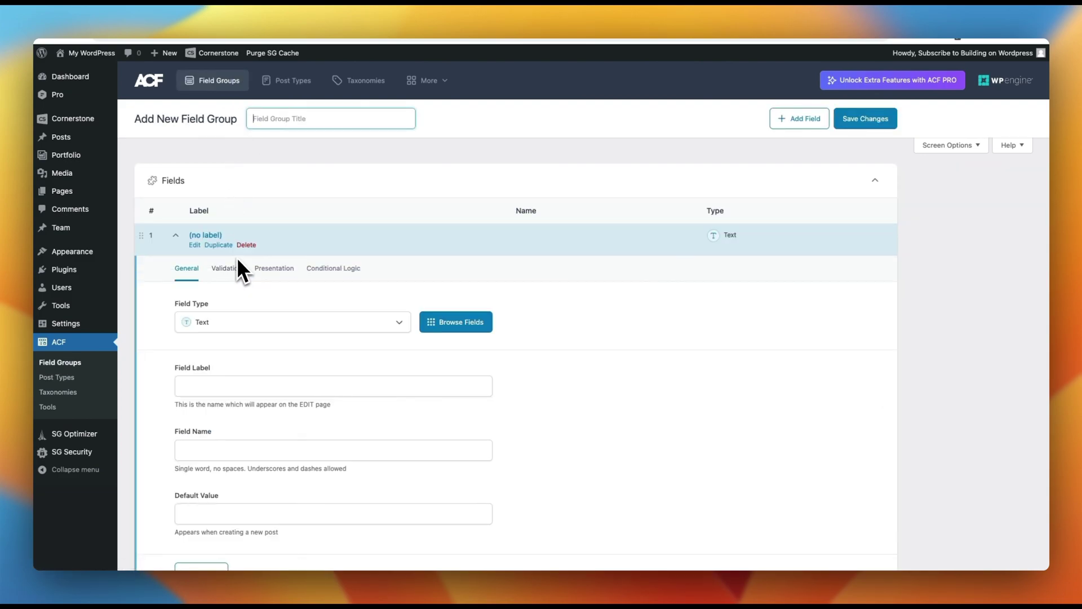
type("Team")
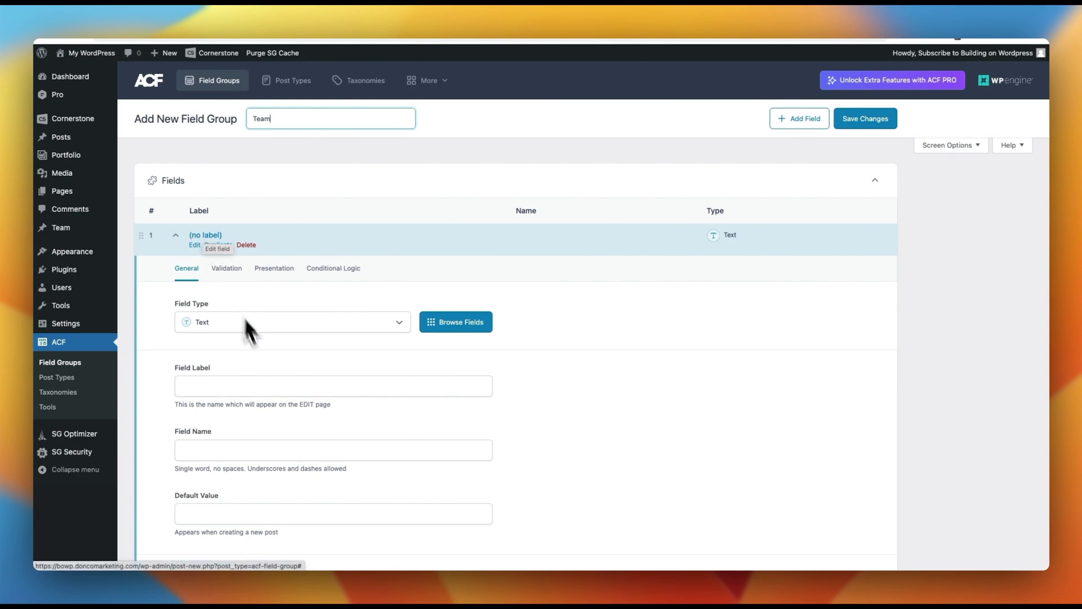
Define the group's first field as a text field labelled "Job Title" with the name job_title
left_click(208, 385)
type("Job")
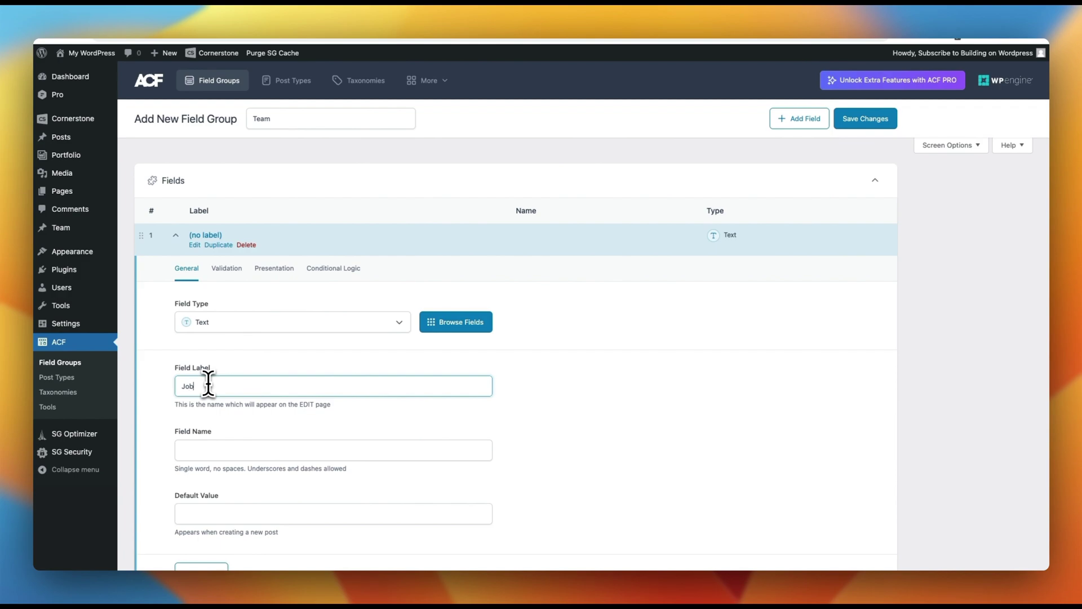
type(" Title")
key("Tab")
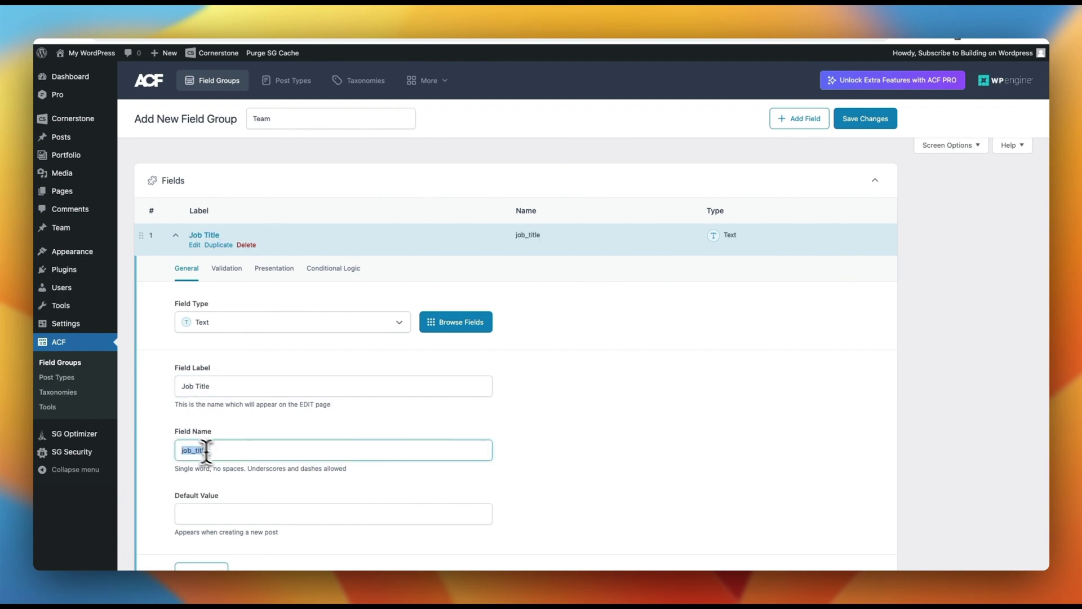
left_click(372, 242)
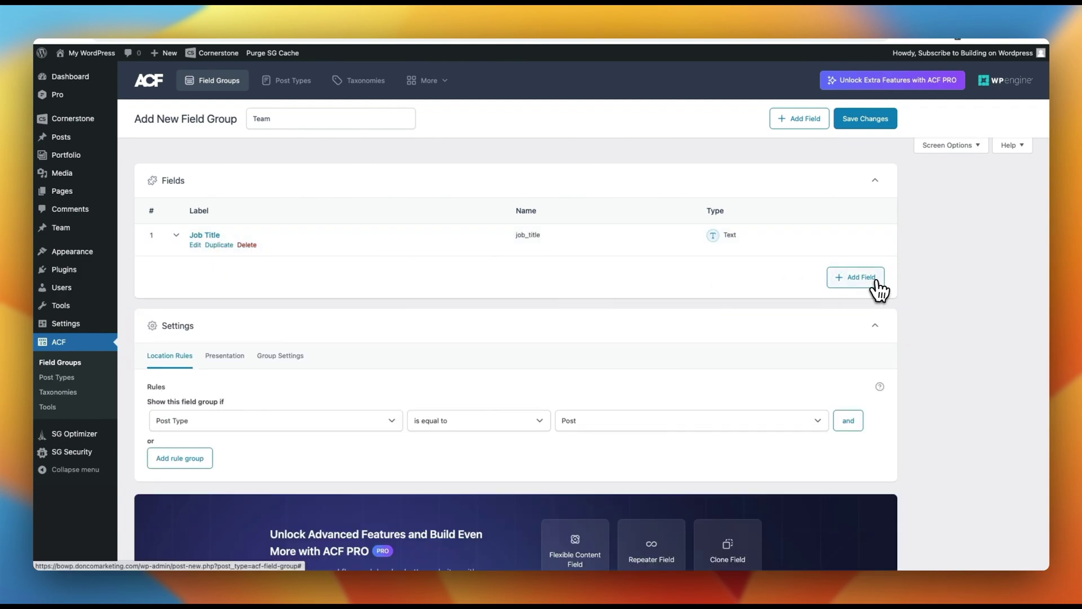
Add a URL field labelled "LinkedIn Link" with the name linkedin_link to the Team field group
left_click(861, 279)
left_click(316, 354)
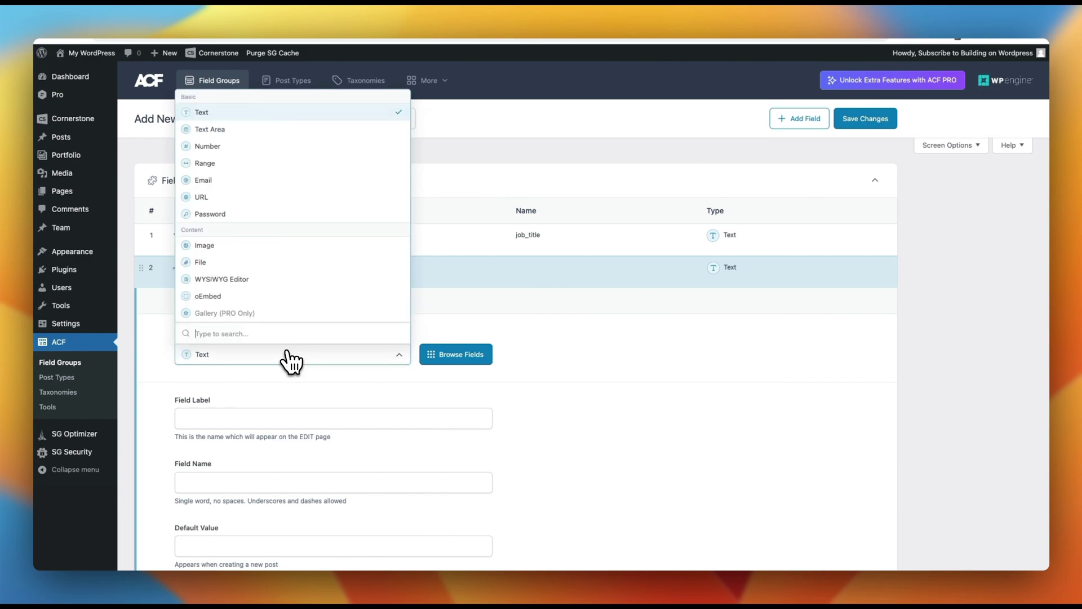
left_click(249, 199)
left_click(236, 417)
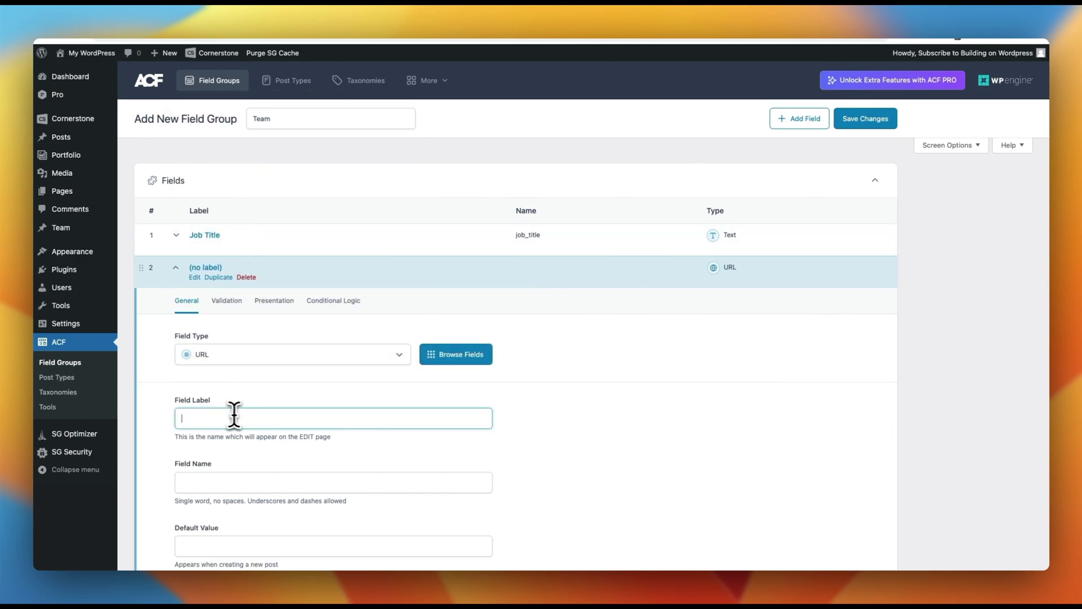
type("LinkedI")
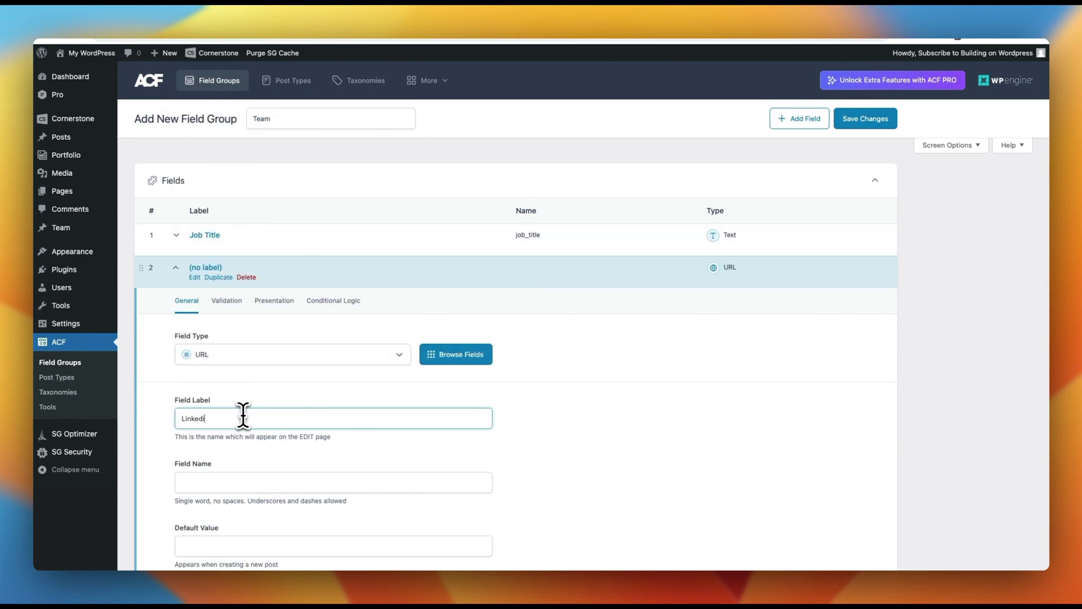
type("n Link")
key("Tab")
scroll(290, 423, "down", 2)
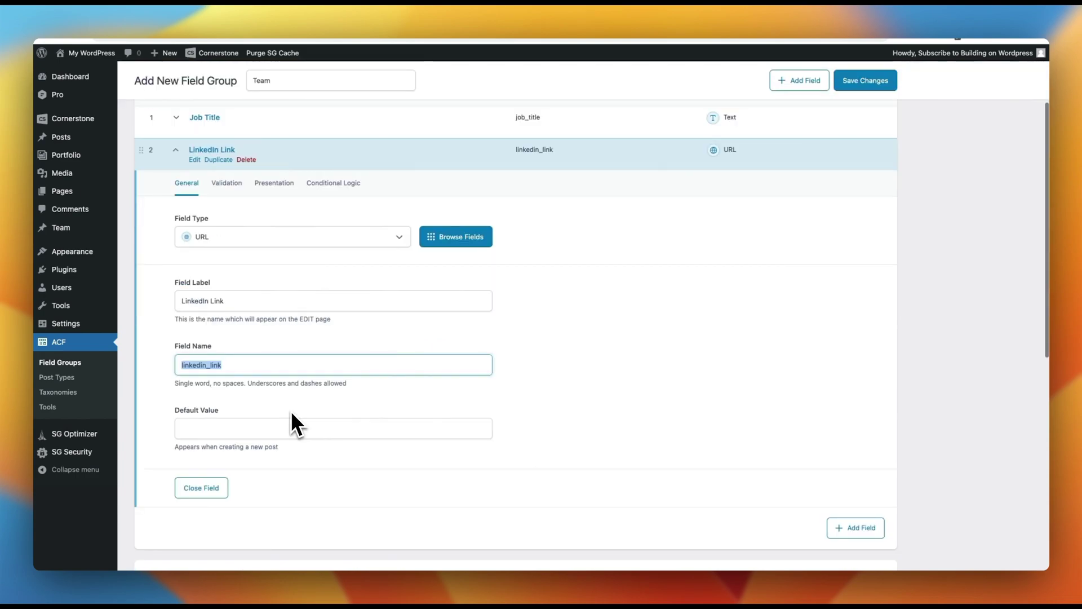
left_click(235, 372)
left_click(696, 153)
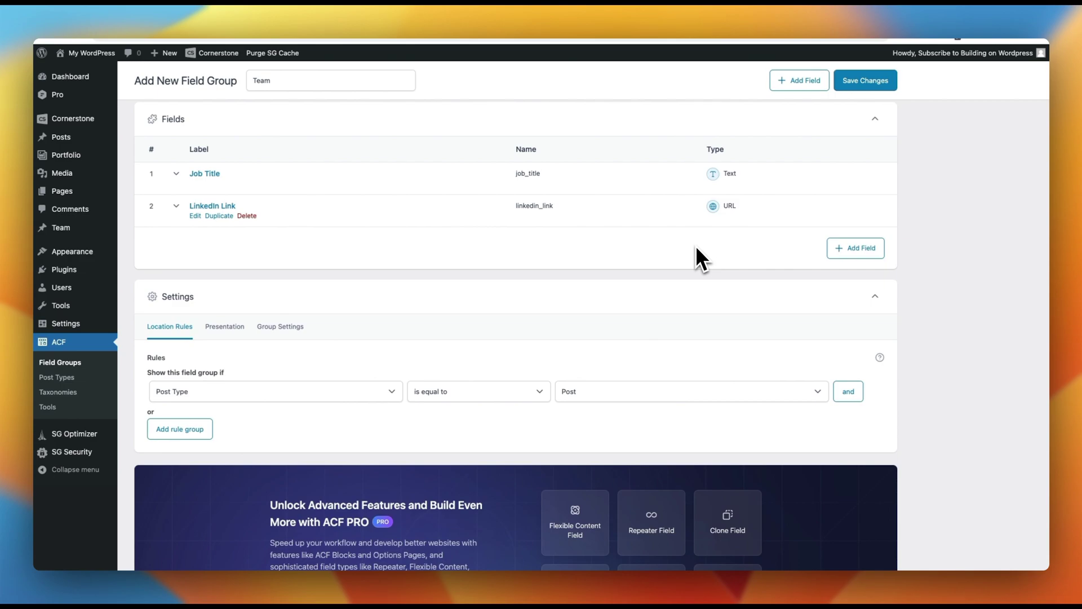
Add a third field of type Image labelled "Team Member Picture" to the Team field group
scroll(697, 248, "down", 1)
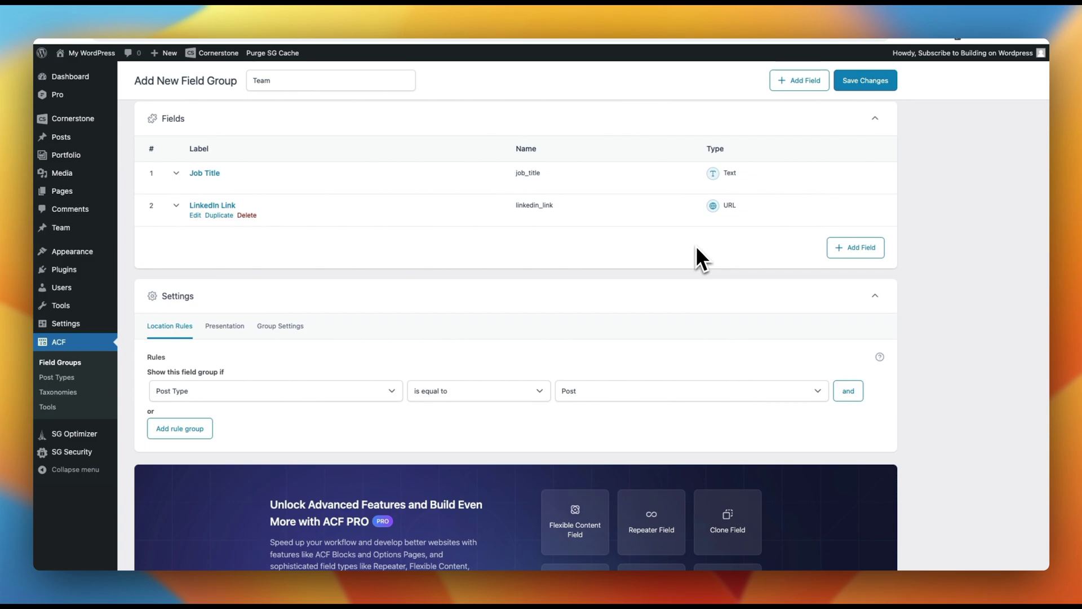
left_click(853, 254)
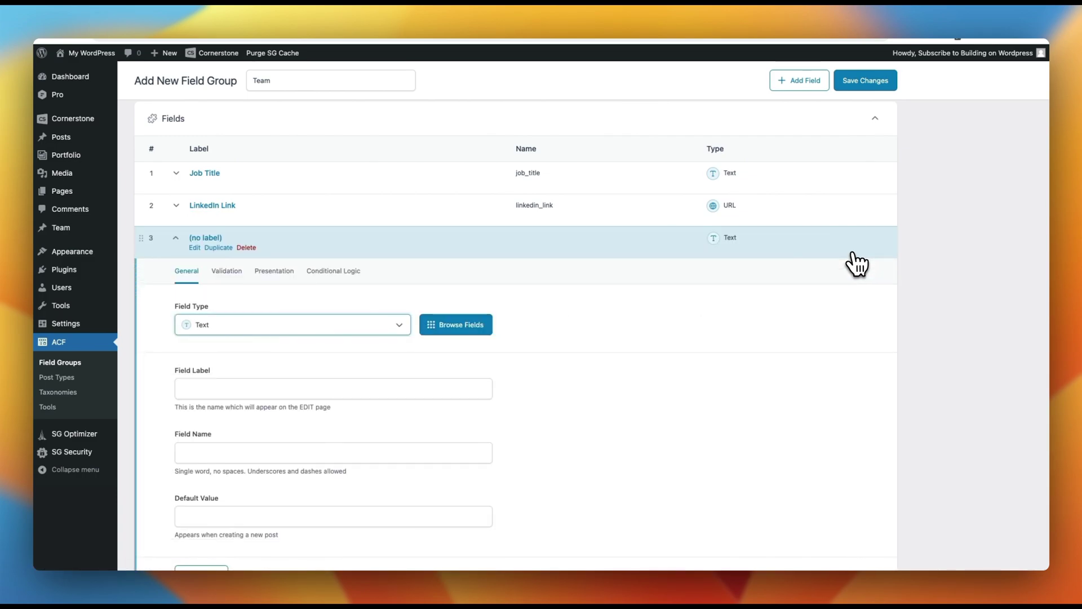
left_click(268, 324)
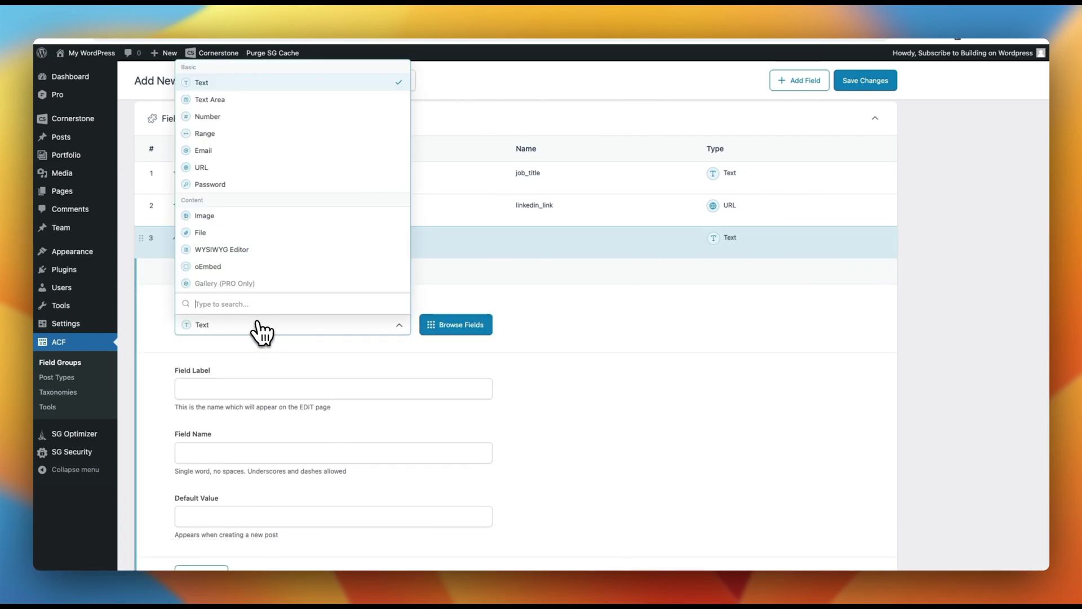
left_click(244, 216)
left_click(205, 388)
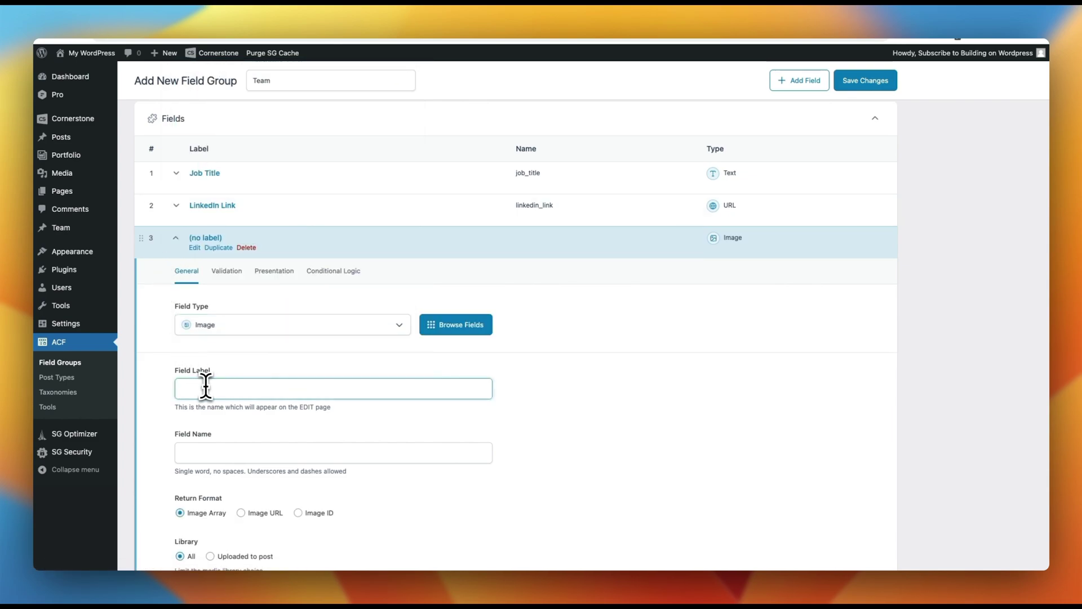
type("Team Member Picture")
key("Tab")
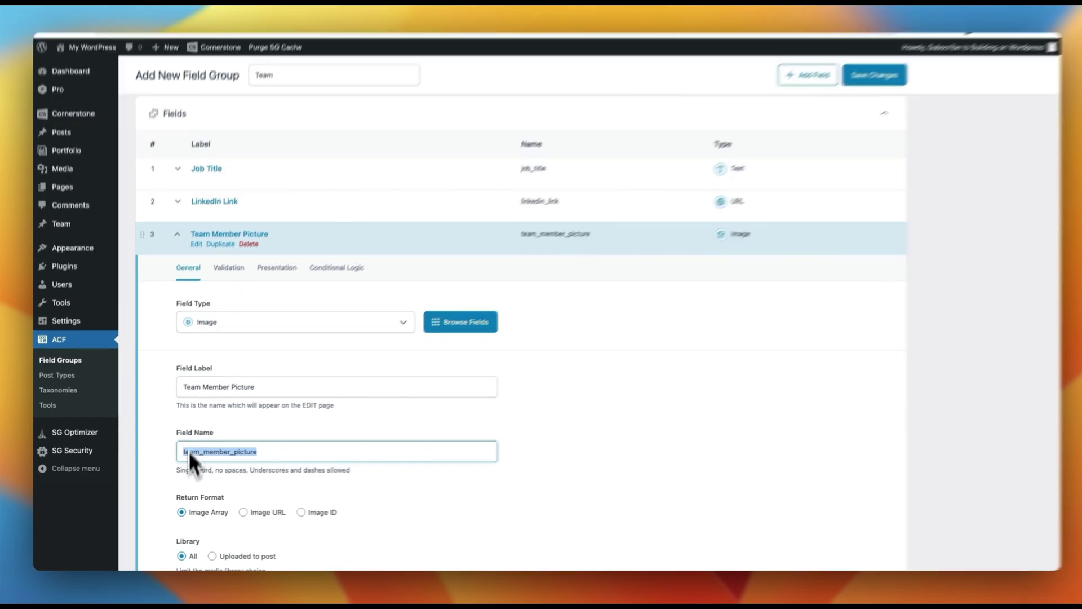
Change the Team Member Picture field's name to _thumbnail_id
left_click(212, 454)
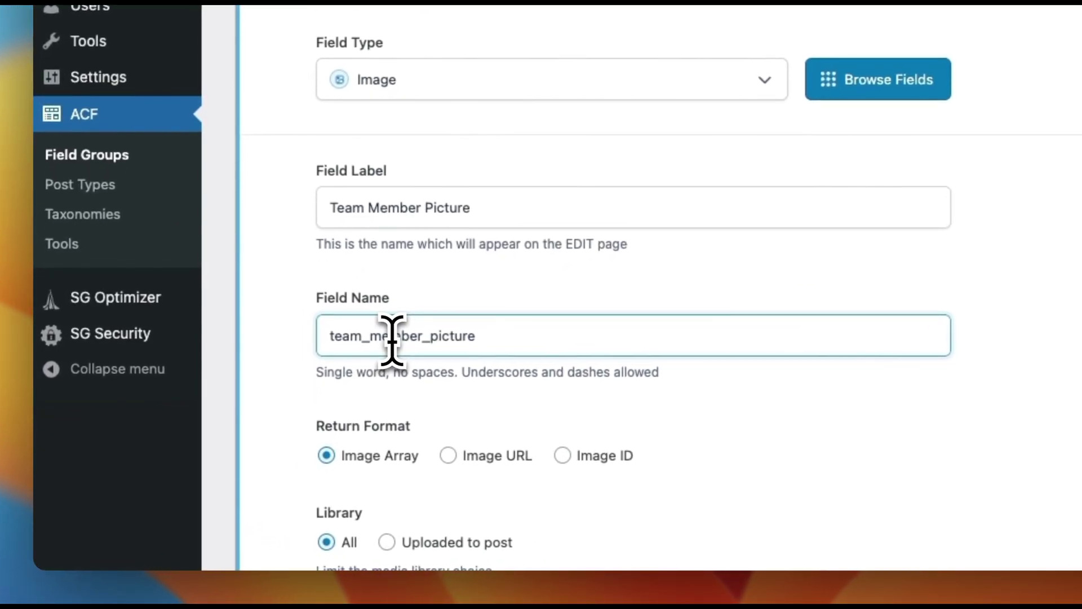
double_click(392, 338)
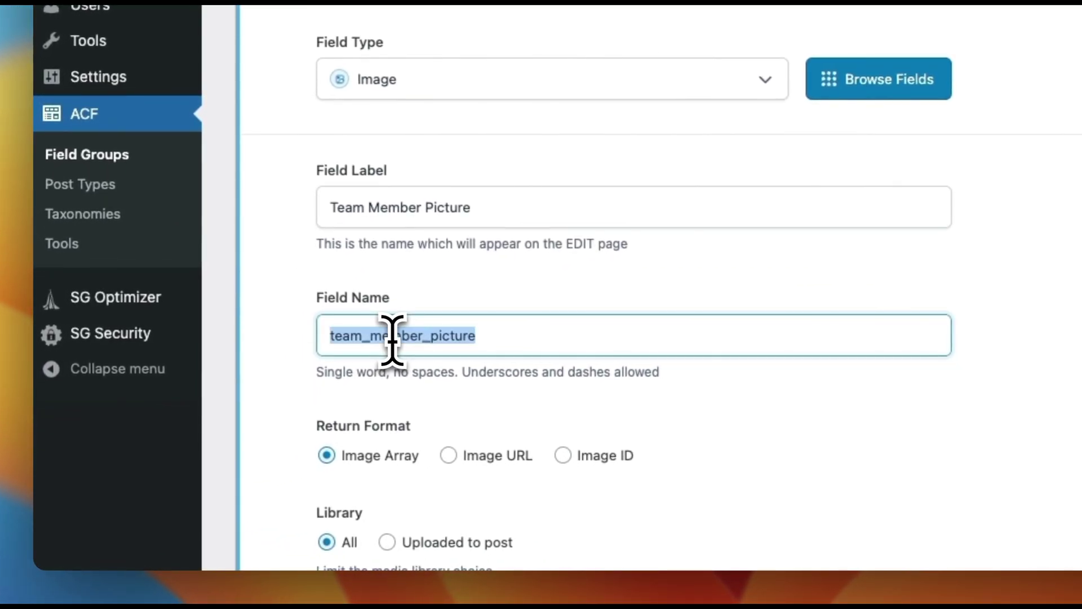
key("BackSpace")
type("_thum")
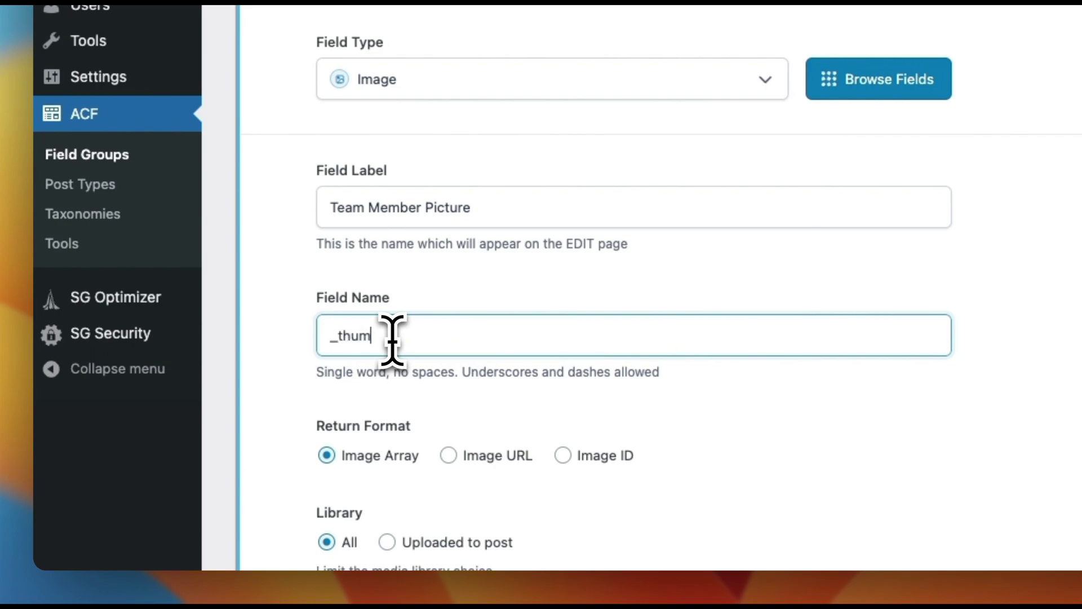
type("bnail_id")
key("super+a")
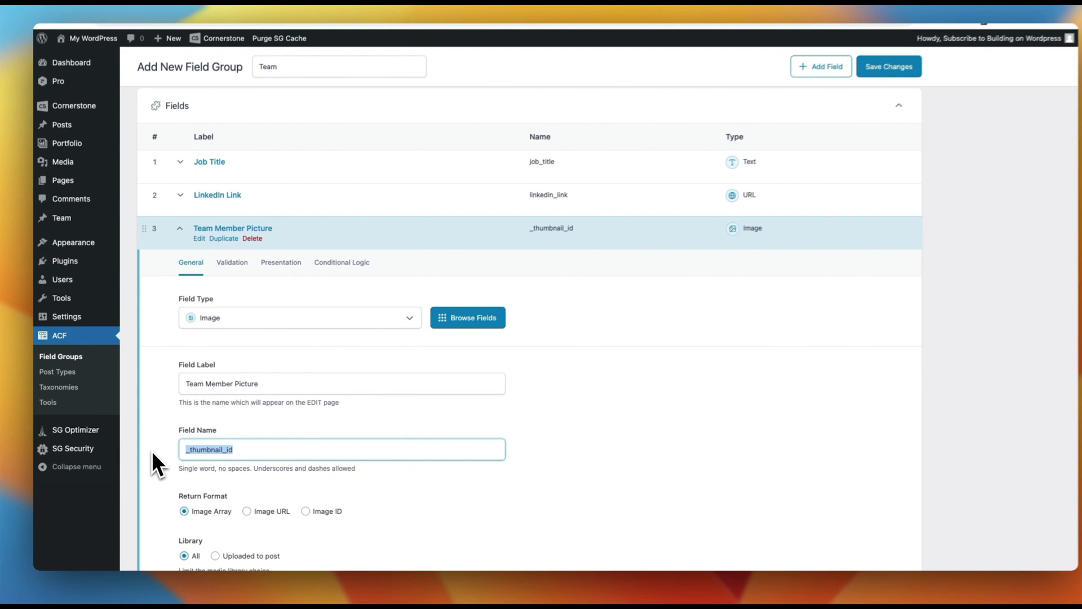
Set the field group's location rule to Post Type is equal to Team Member and save the group
scroll(268, 344, "down", 2)
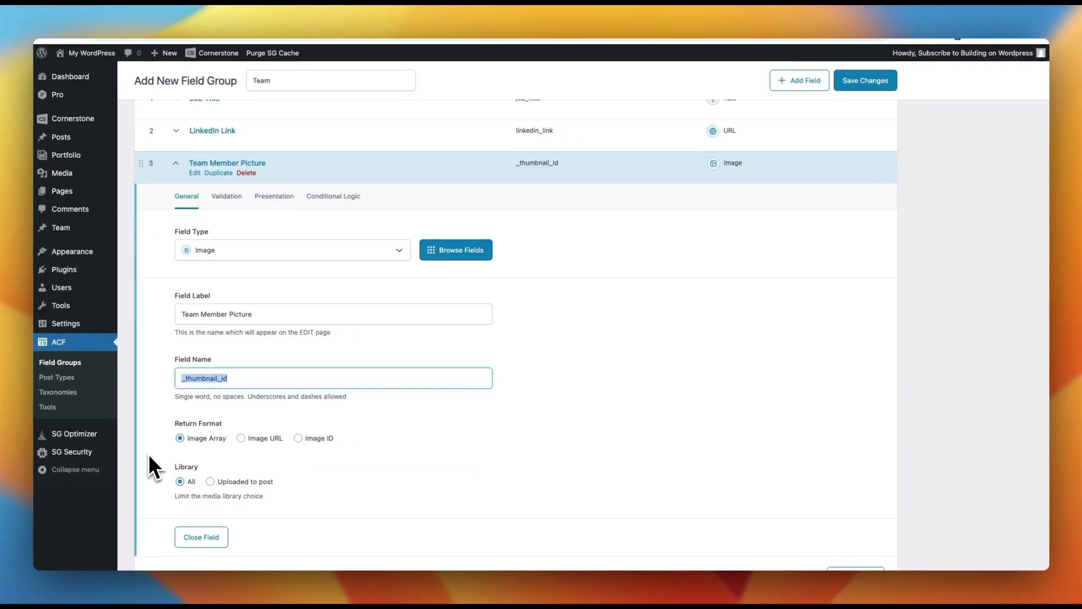
scroll(781, 200, "down", 5)
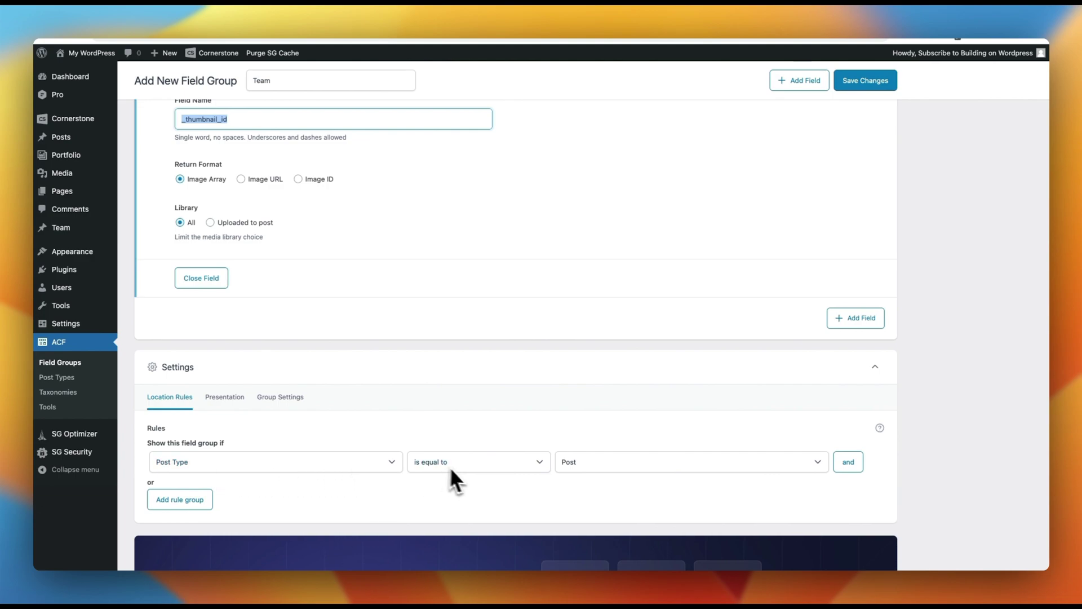
left_click(580, 463)
left_click(584, 486)
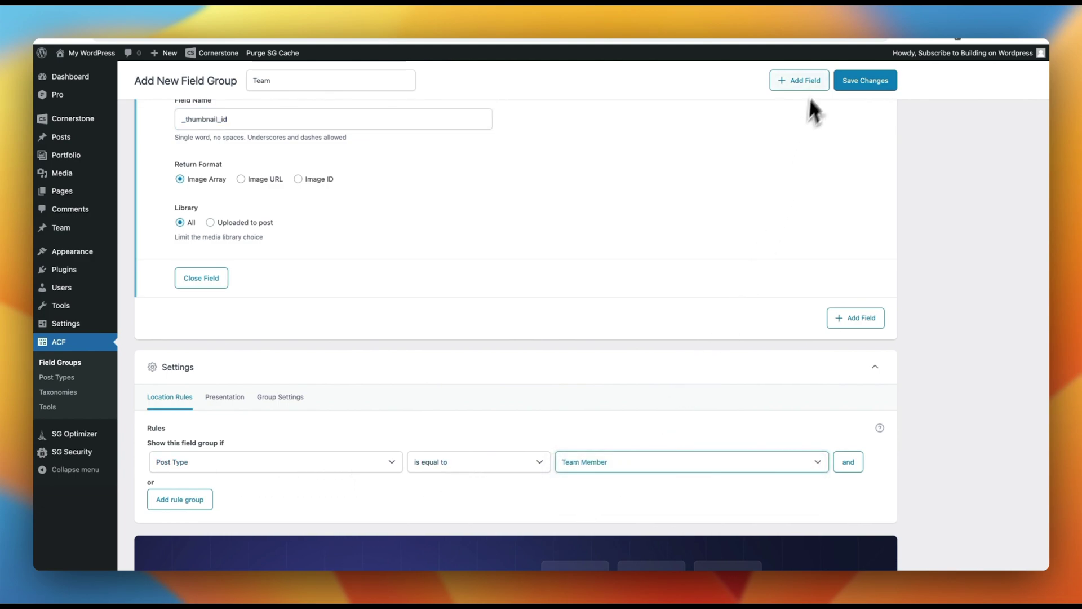
left_click(861, 86)
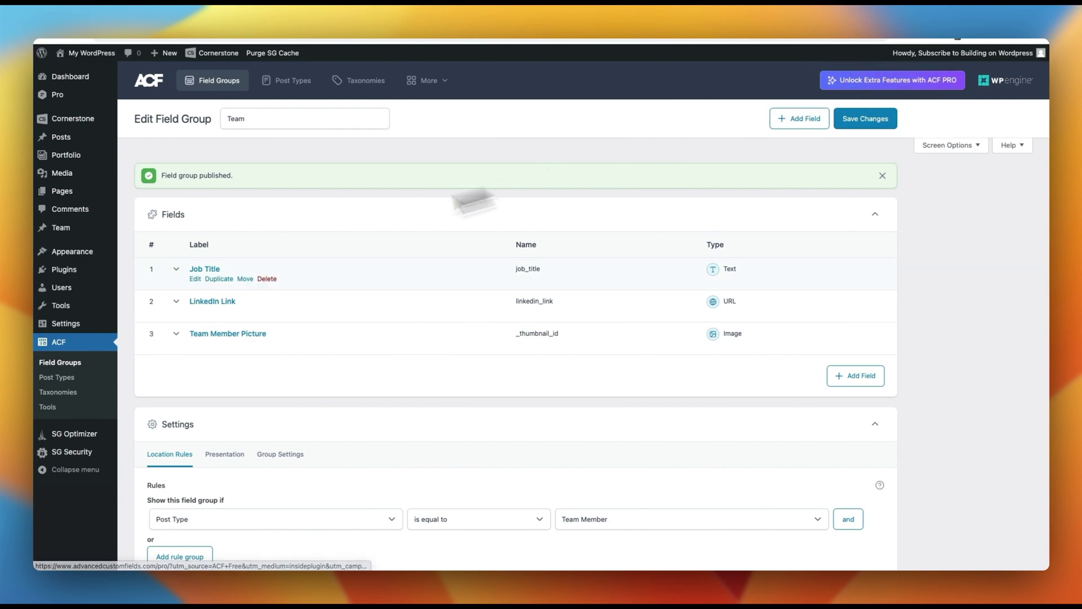
Open a new Team Member entry and check its Job Title, LinkedIn Link and Team Member Picture fields
mouse_move(68, 230)
left_click(156, 232)
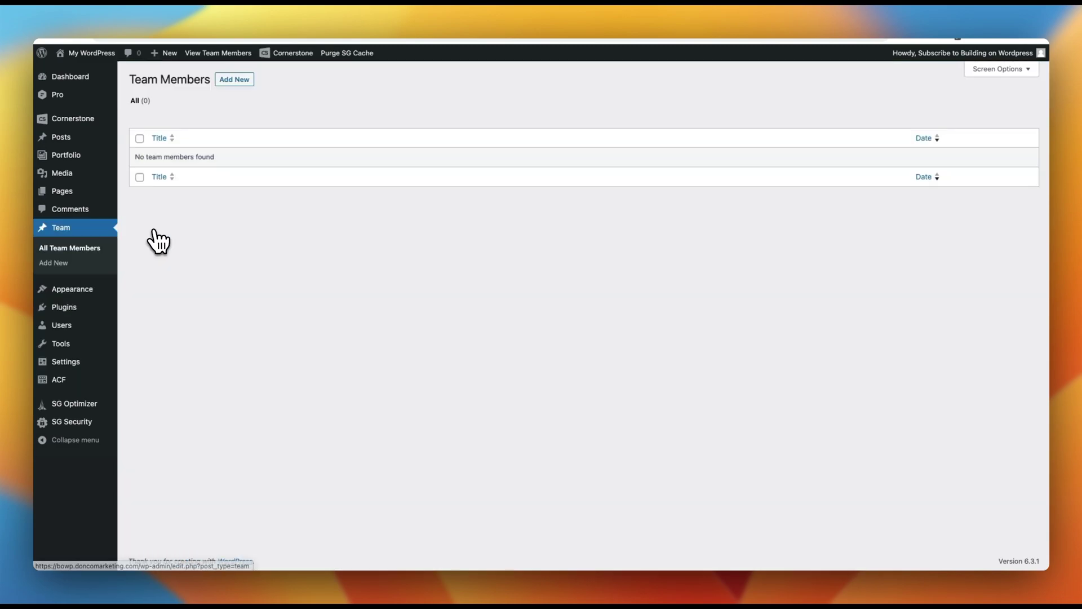
left_click(235, 85)
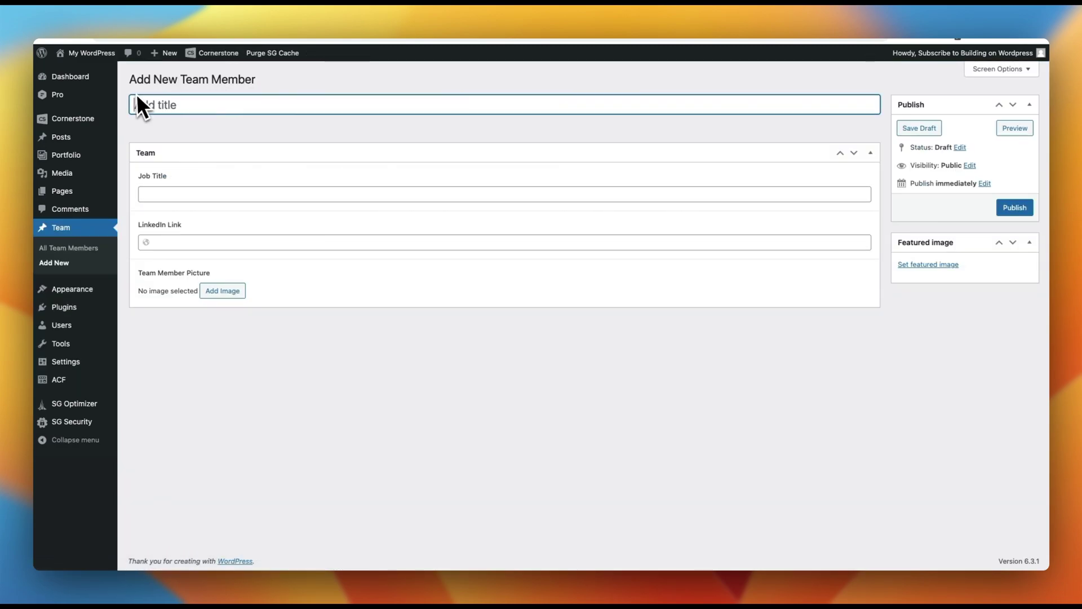
left_click(163, 195)
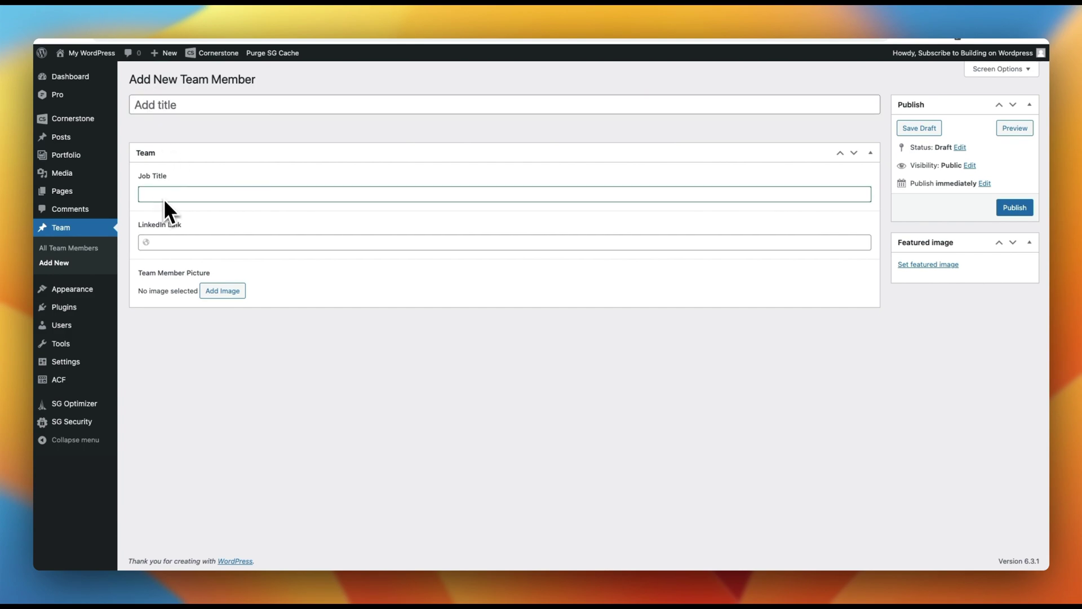
left_click(164, 242)
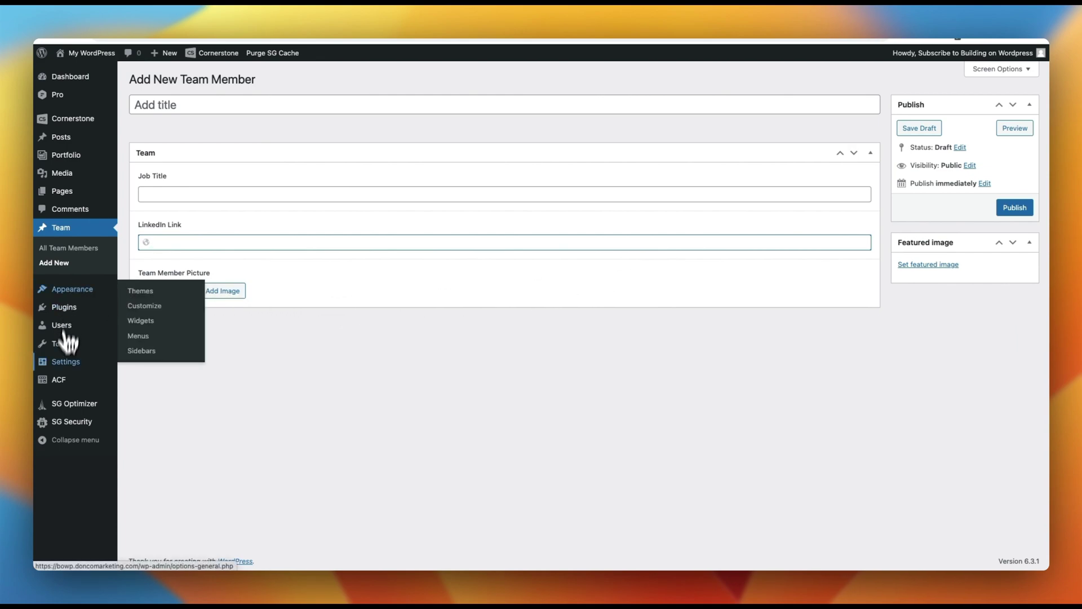
Disable Featured Image support in the Team Members post type's advanced settings and save the changes
mouse_move(59, 383)
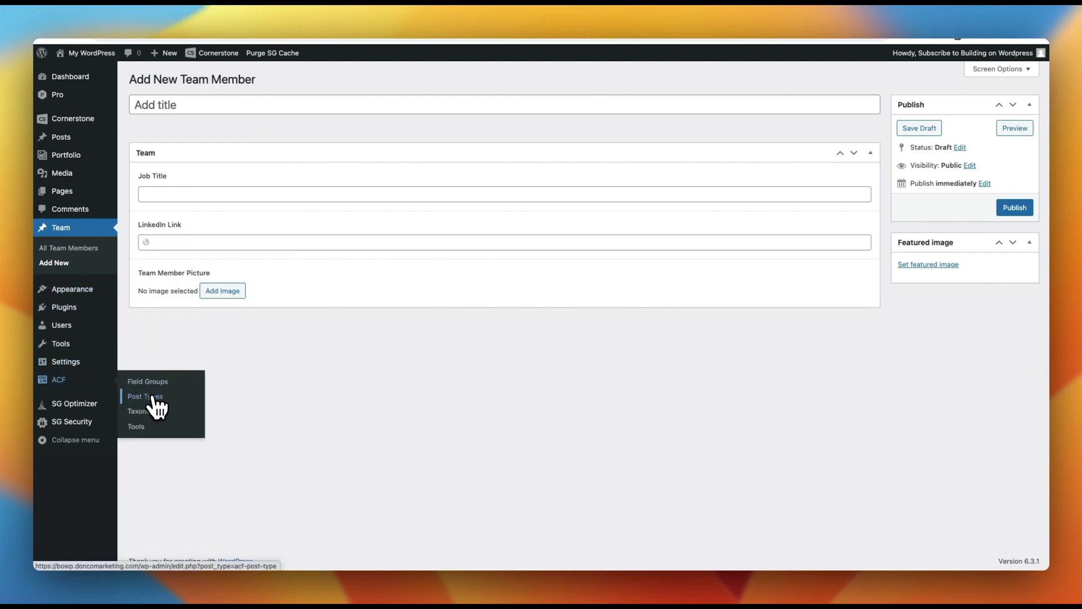
left_click(148, 397)
left_click(189, 236)
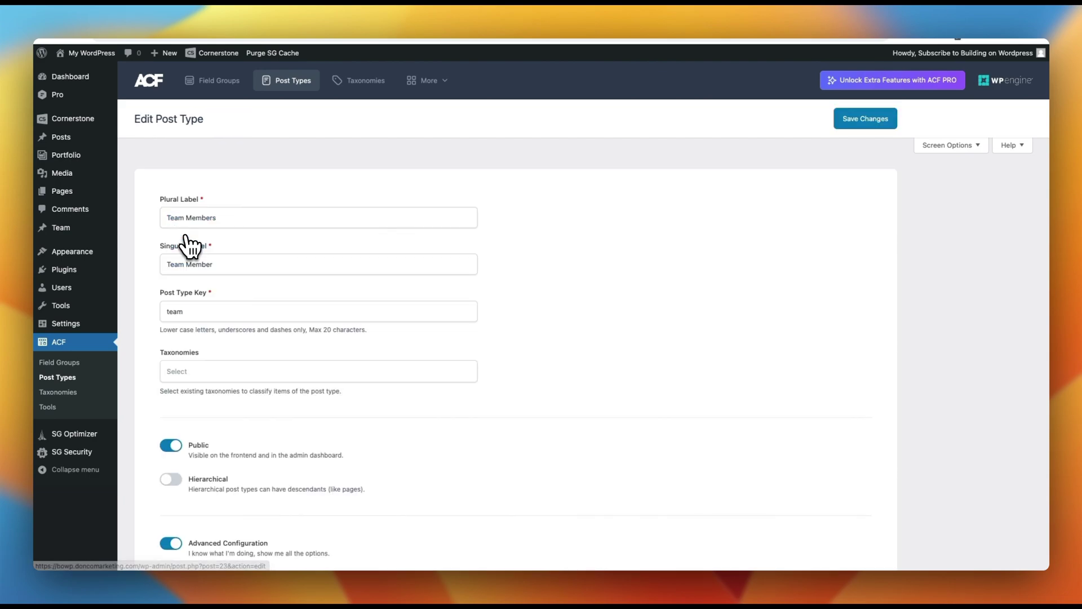
scroll(181, 466, "down", 5)
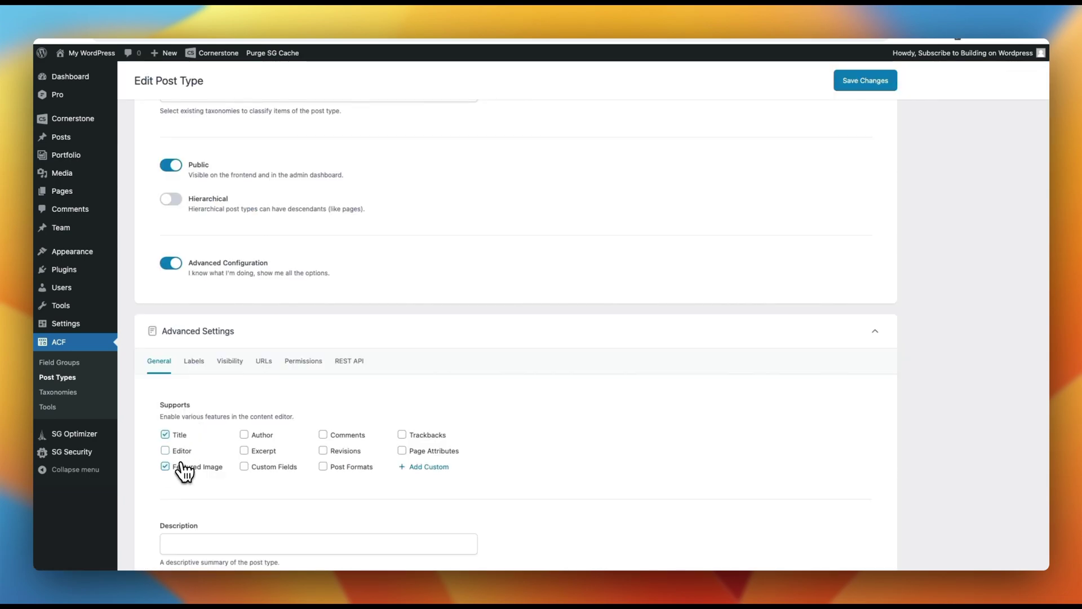
left_click(862, 88)
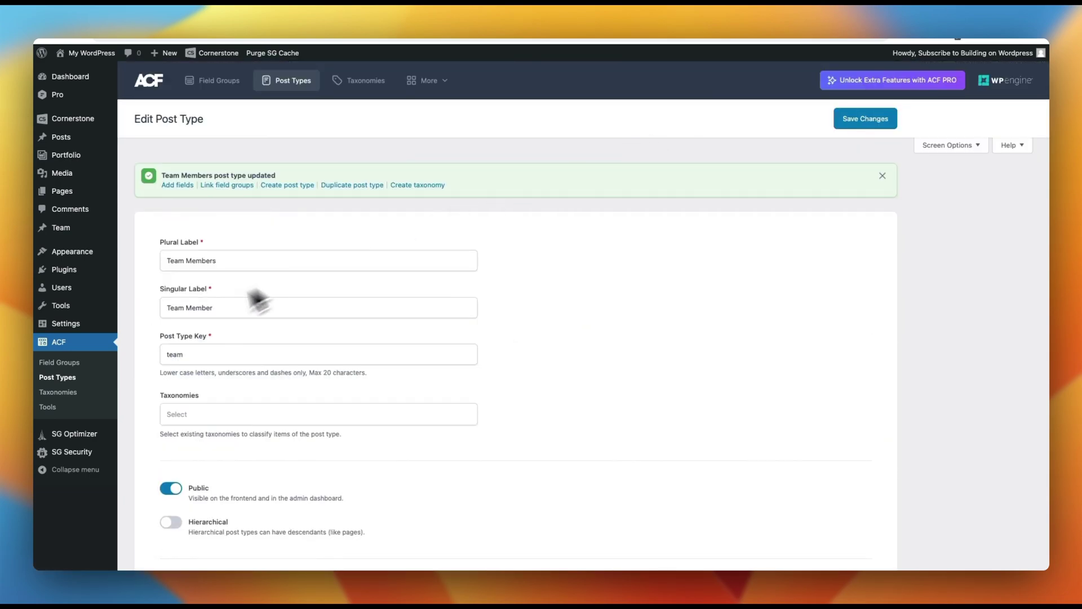
left_click(65, 231)
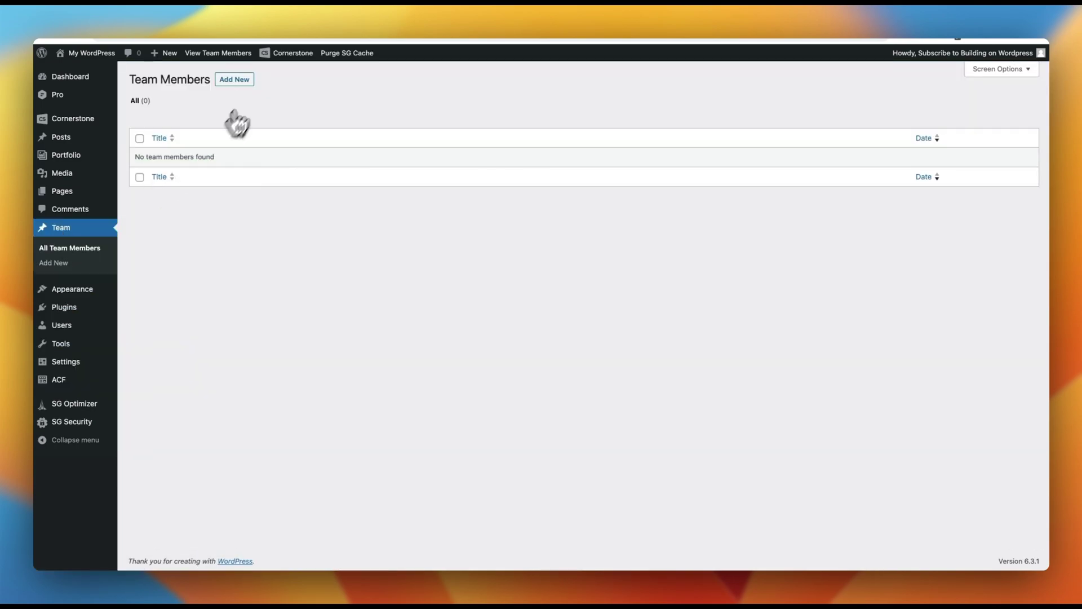
left_click(248, 82)
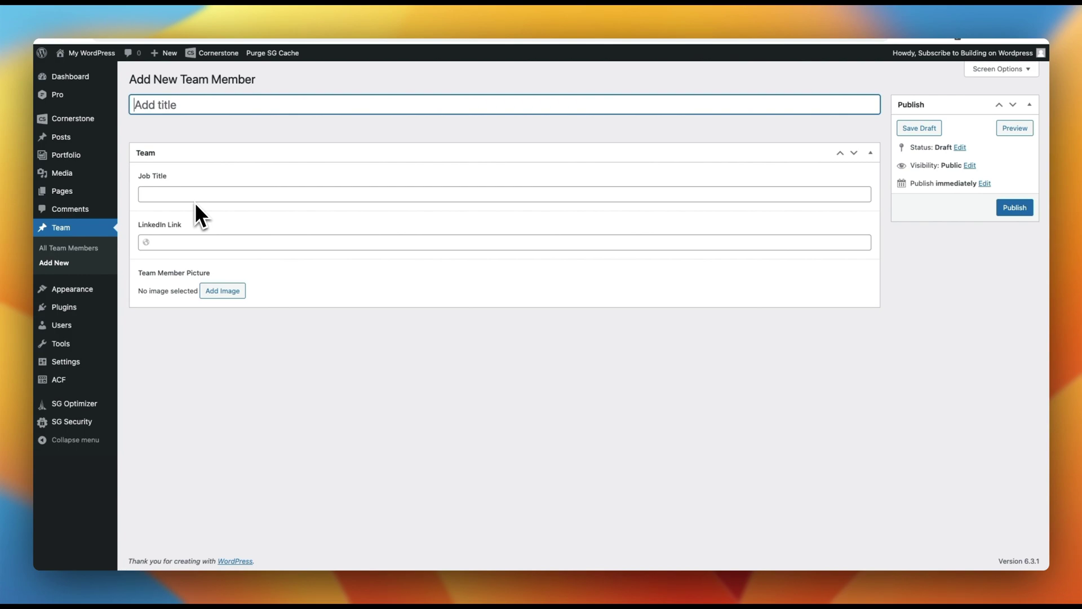
type("Billy Bob")
left_click(182, 195)
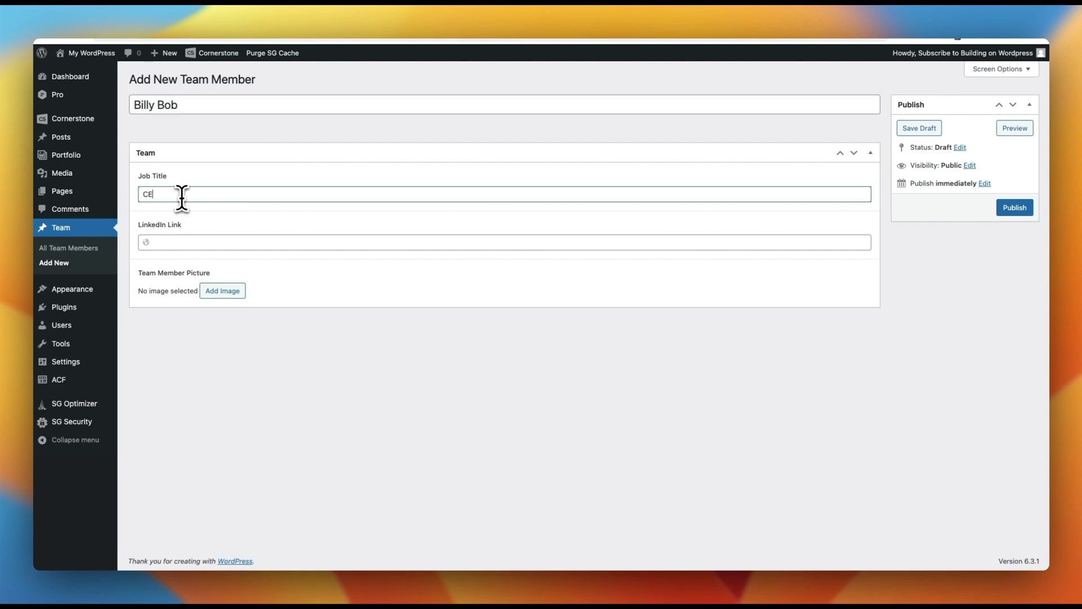
type("CEO of the world")
key("Tab")
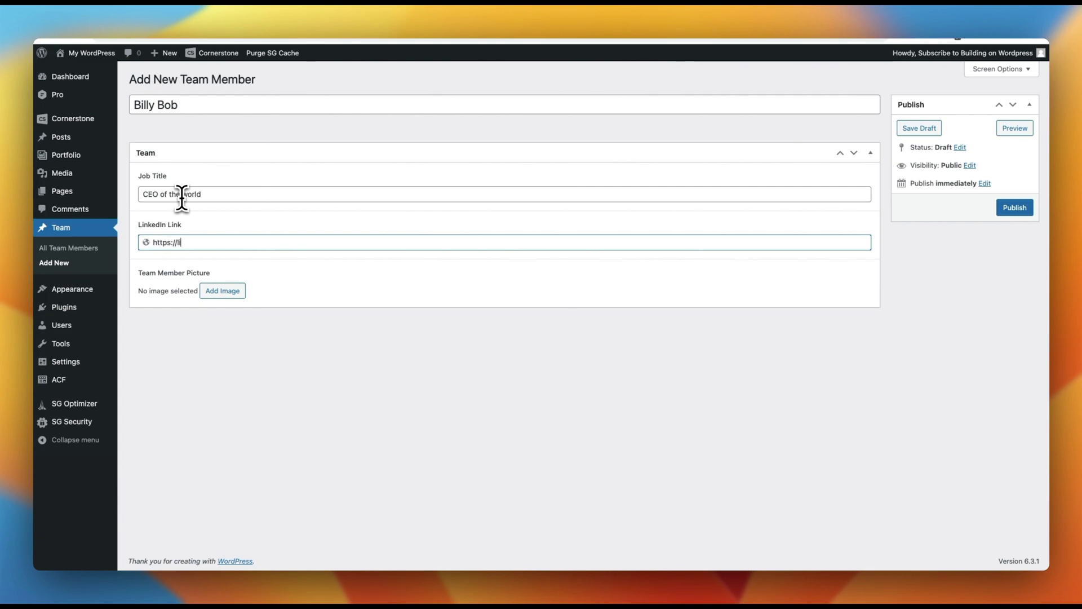
type("https://linkedin.com")
key("super+a")
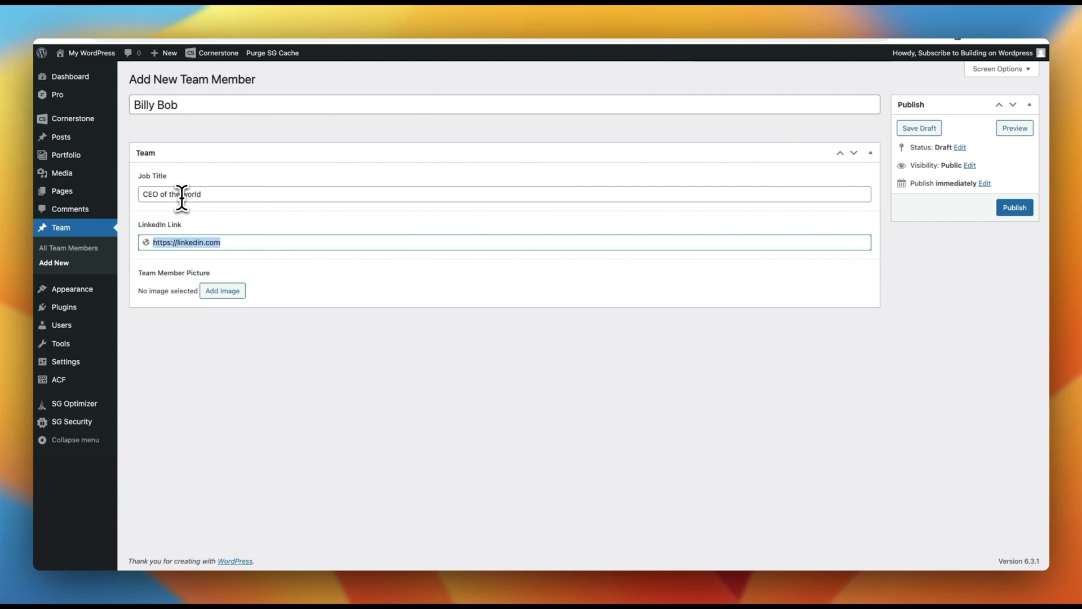
Set the Team Member Picture to the first media library photo, a man in a dark jacket, and publish the entry
left_click(229, 291)
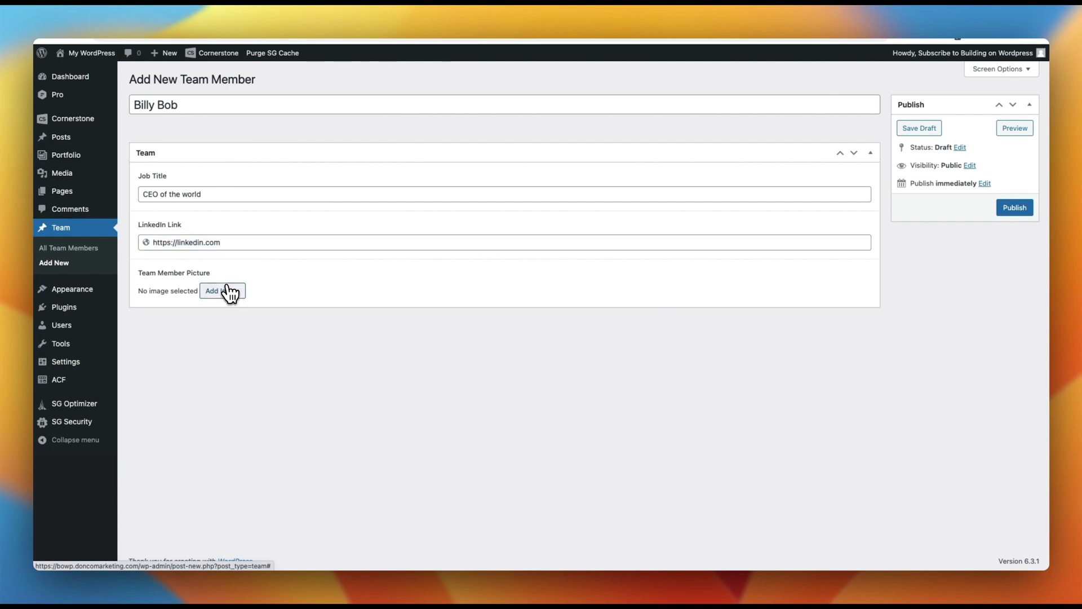
left_click_drag(197, 333, 226, 304)
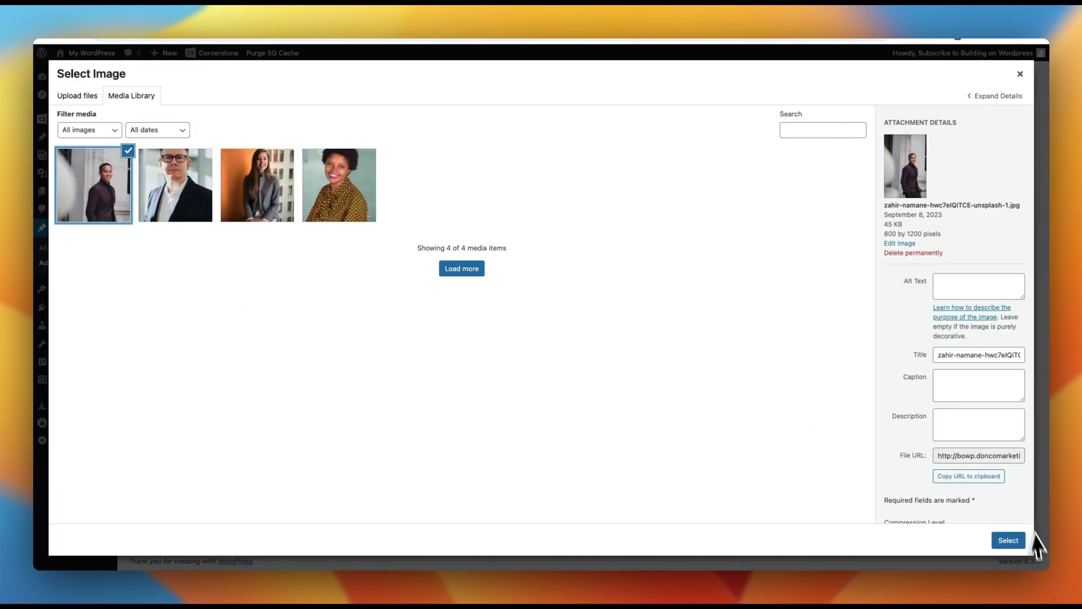
left_click(1012, 540)
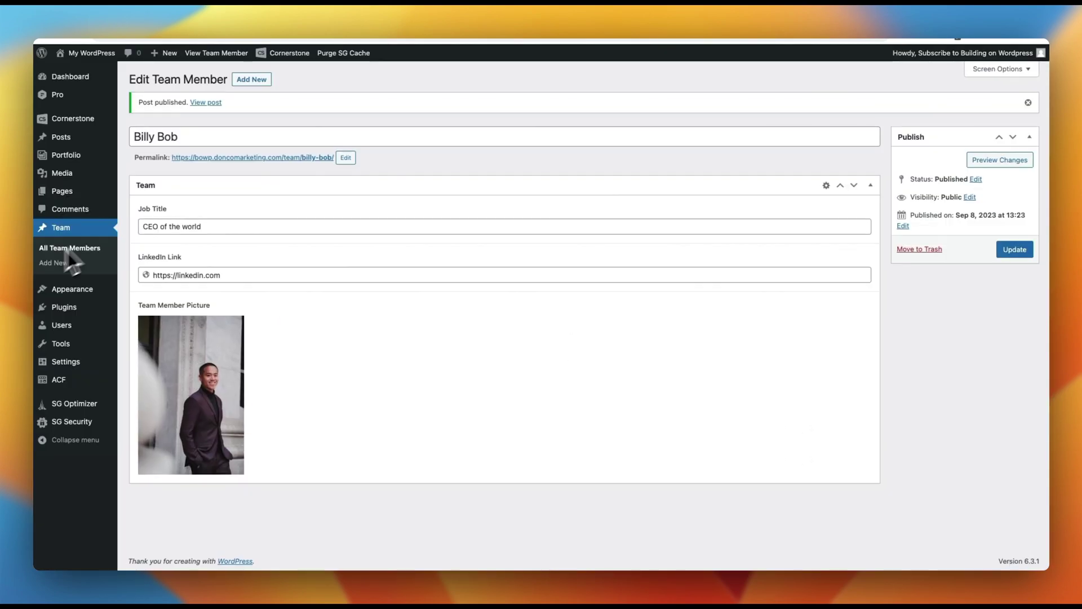
left_click(257, 79)
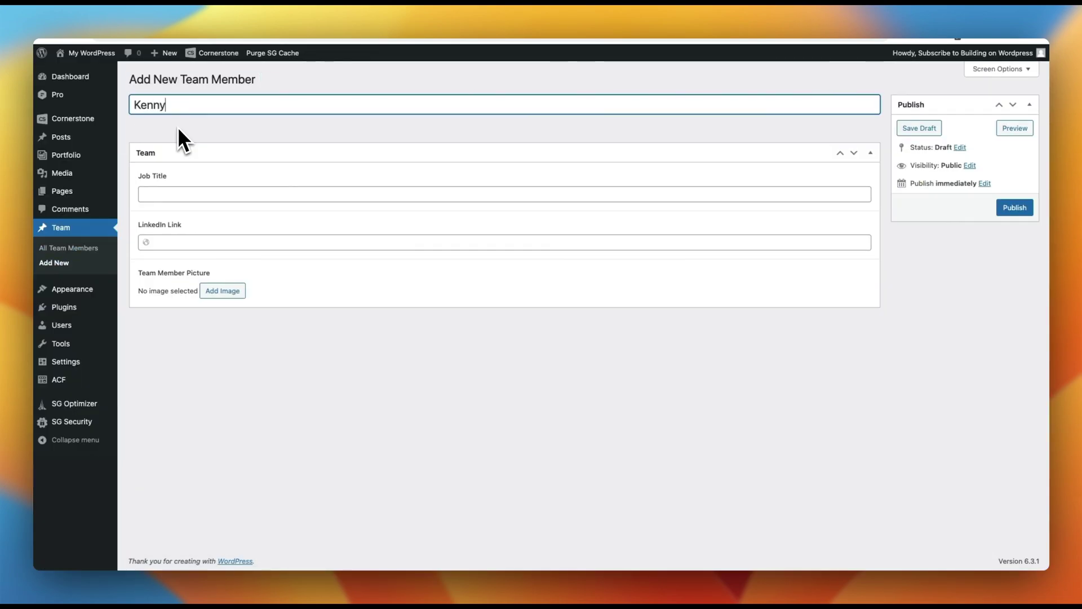
type("Ken")
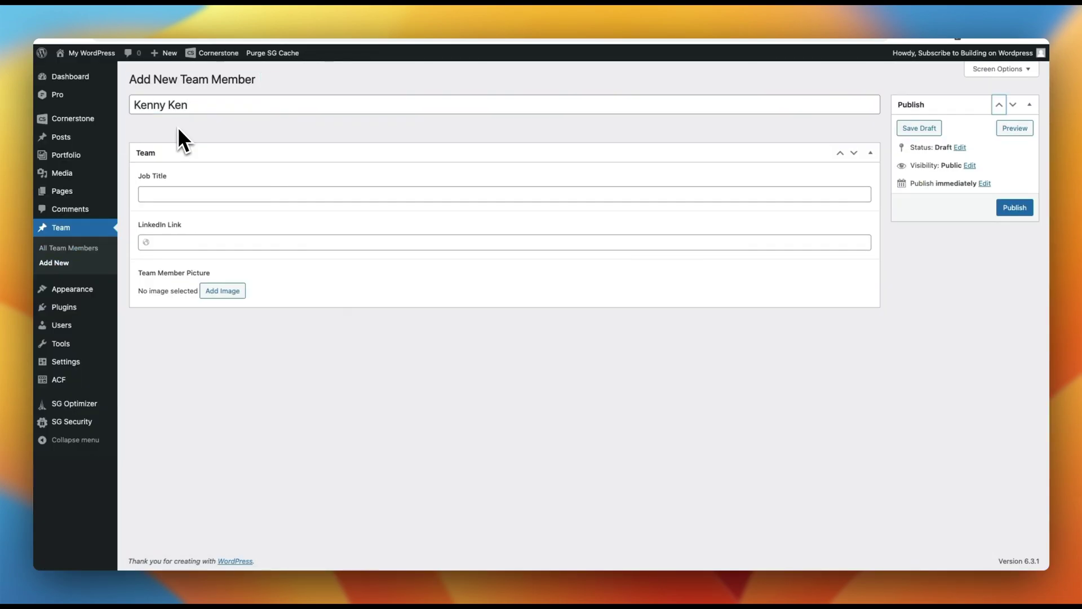
left_click(173, 193)
type("CMO of the world")
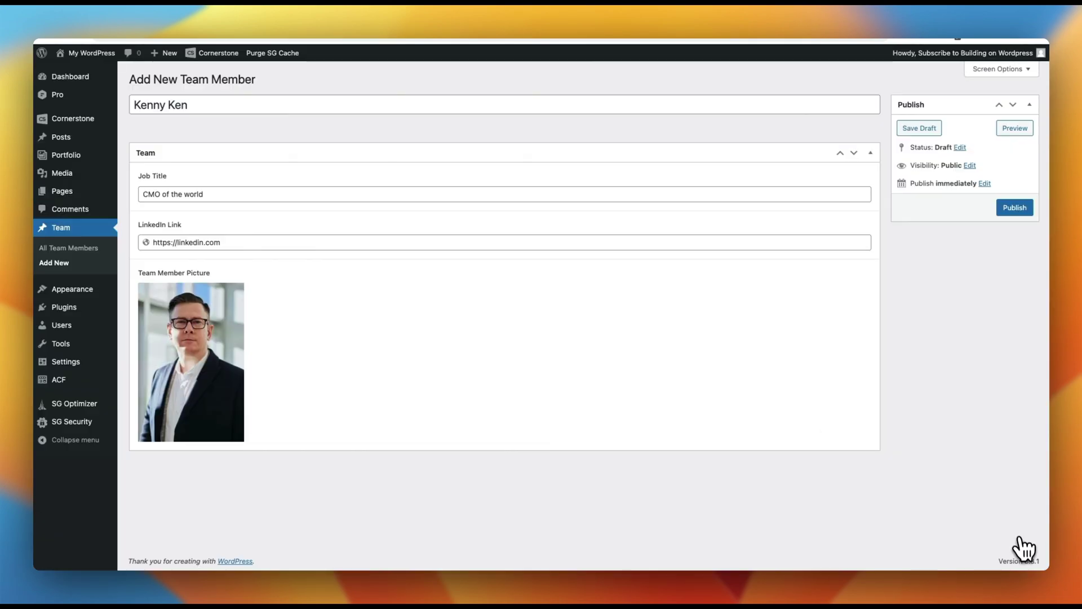
left_click(1015, 208)
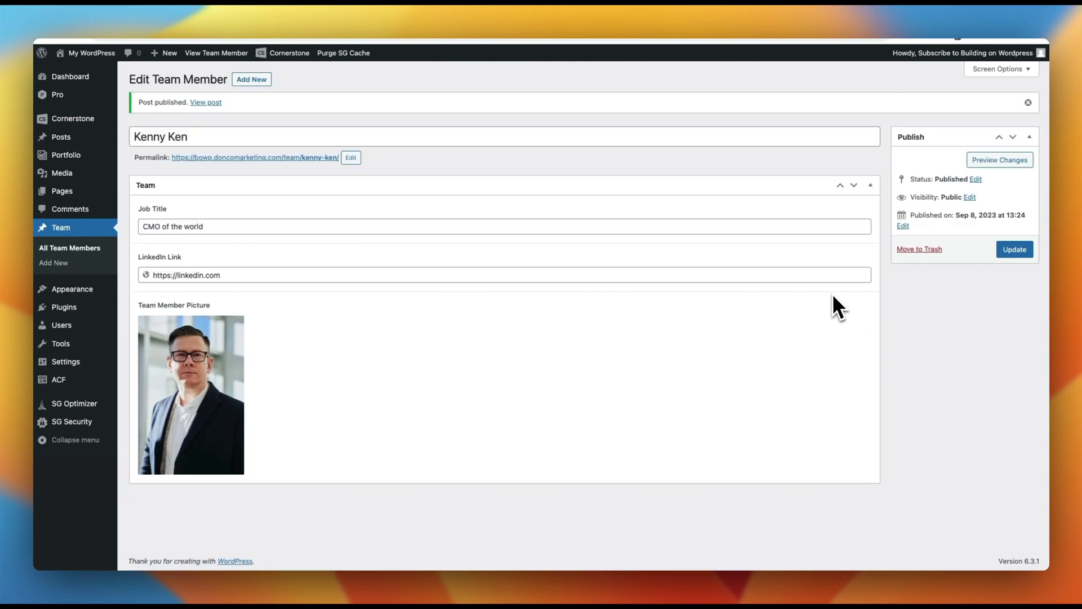
left_click(76, 249)
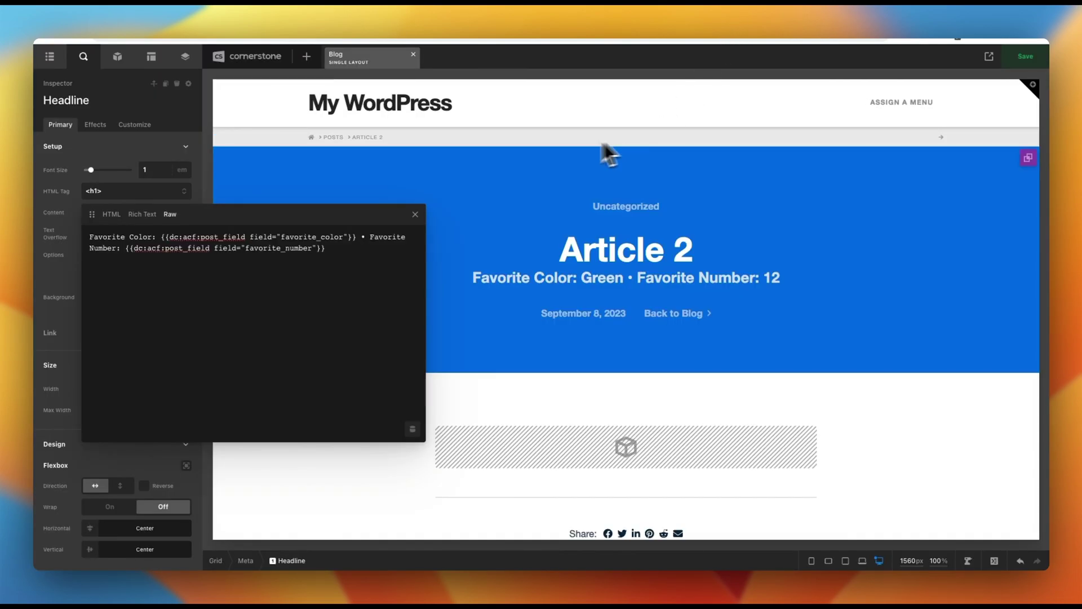
Close the headline's text editor in Cornerstone and create a blank Single Layout titled "Team"
left_click(414, 214)
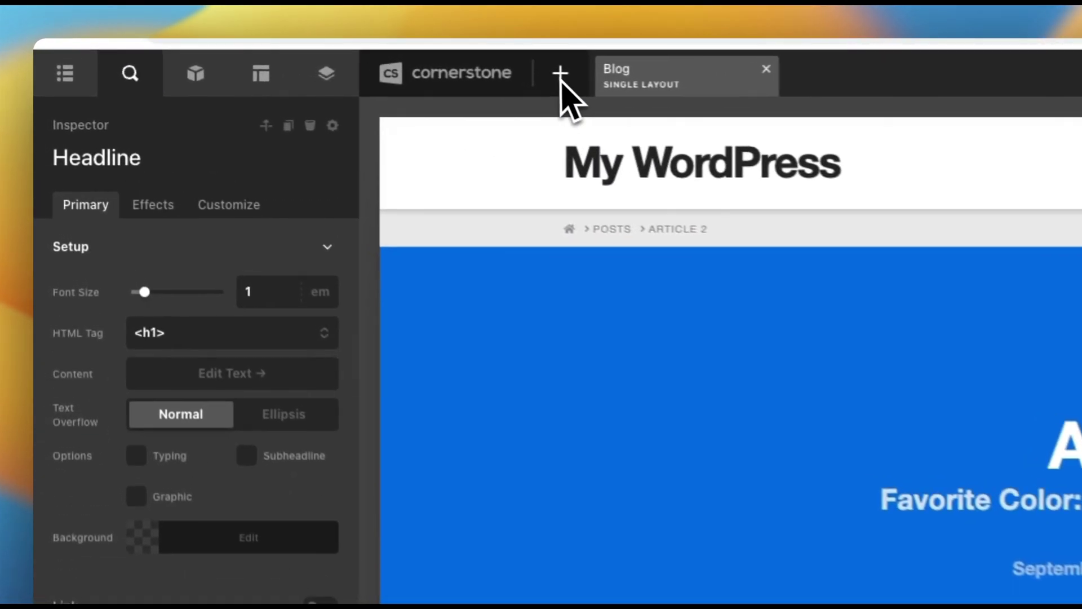
left_click(561, 79)
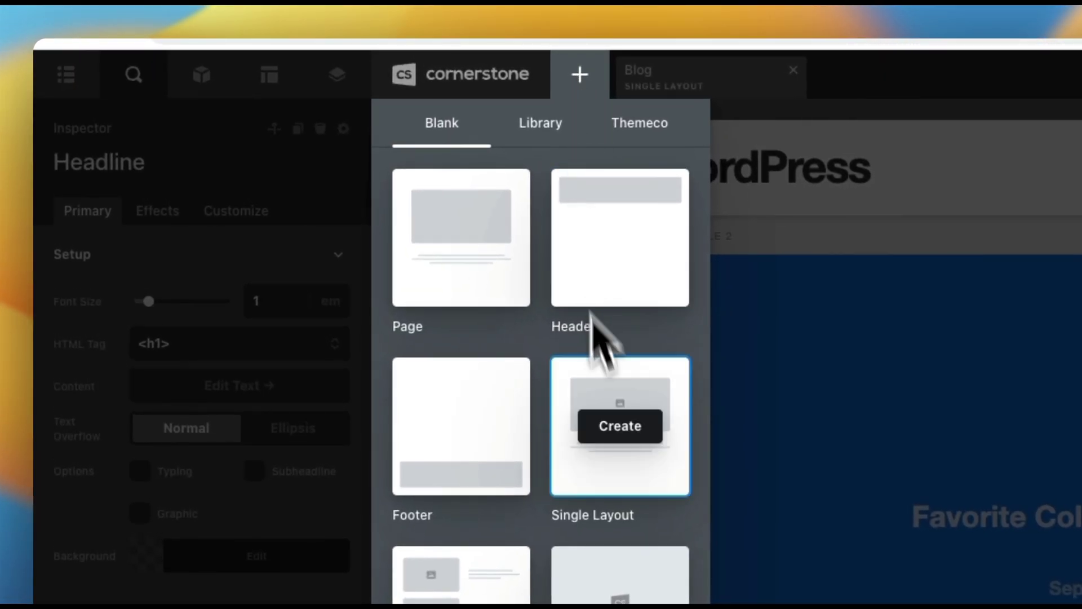
left_click(619, 428)
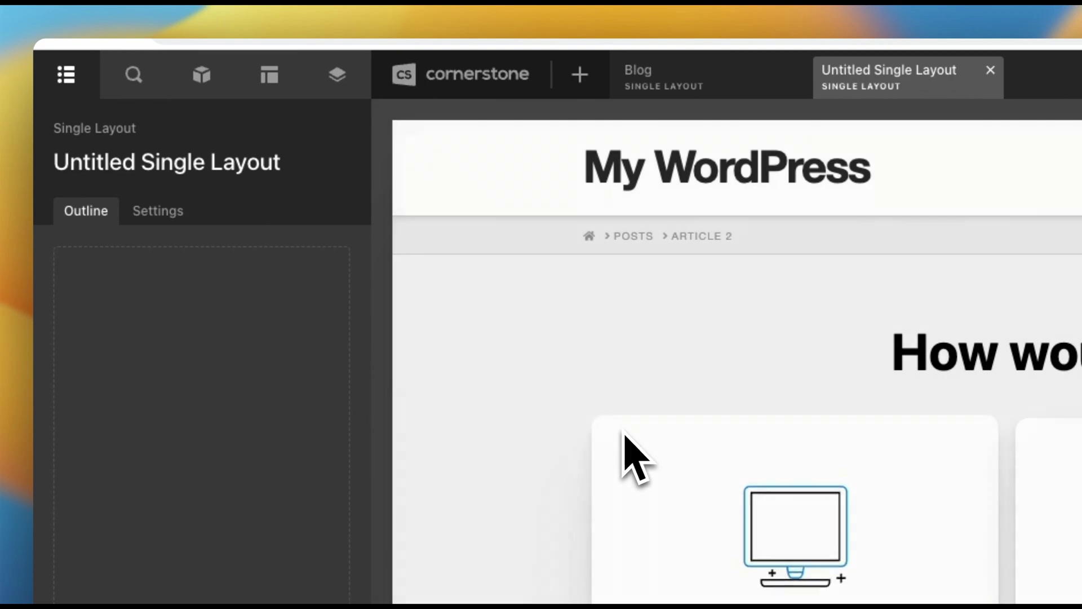
left_click(161, 164)
type("Team")
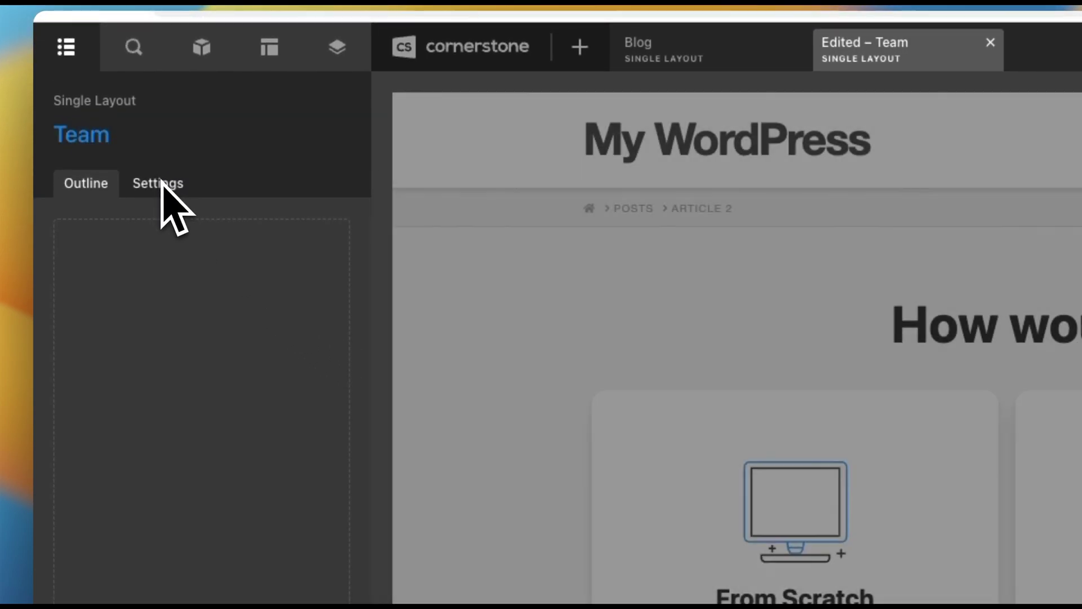
Assign the Team layout with the condition Post Type is Team Member and save it
left_click(160, 183)
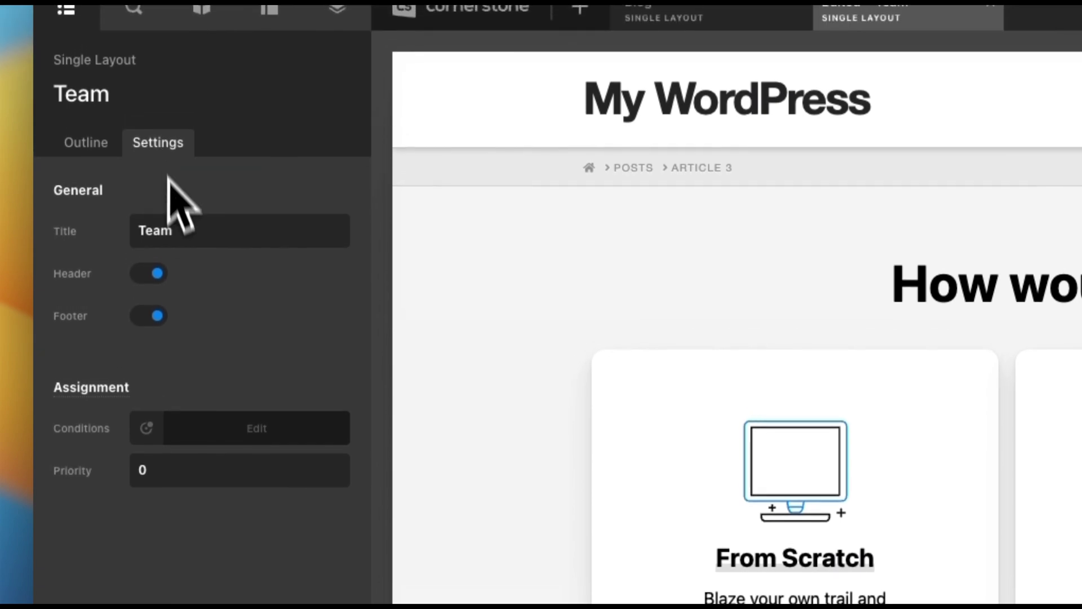
left_click(147, 407)
left_click(248, 366)
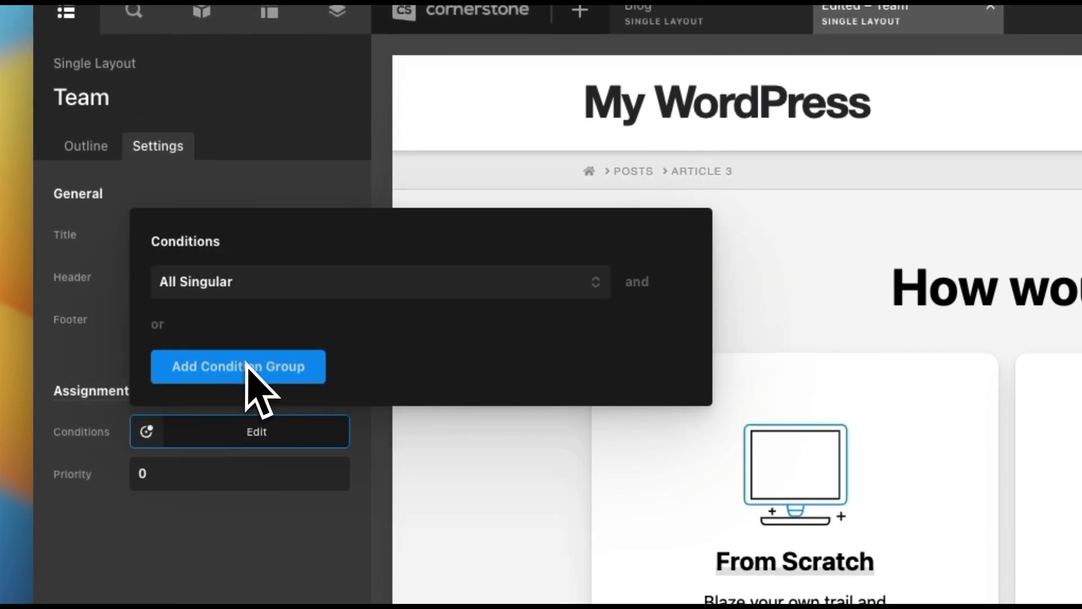
left_click(243, 288)
left_click(240, 350)
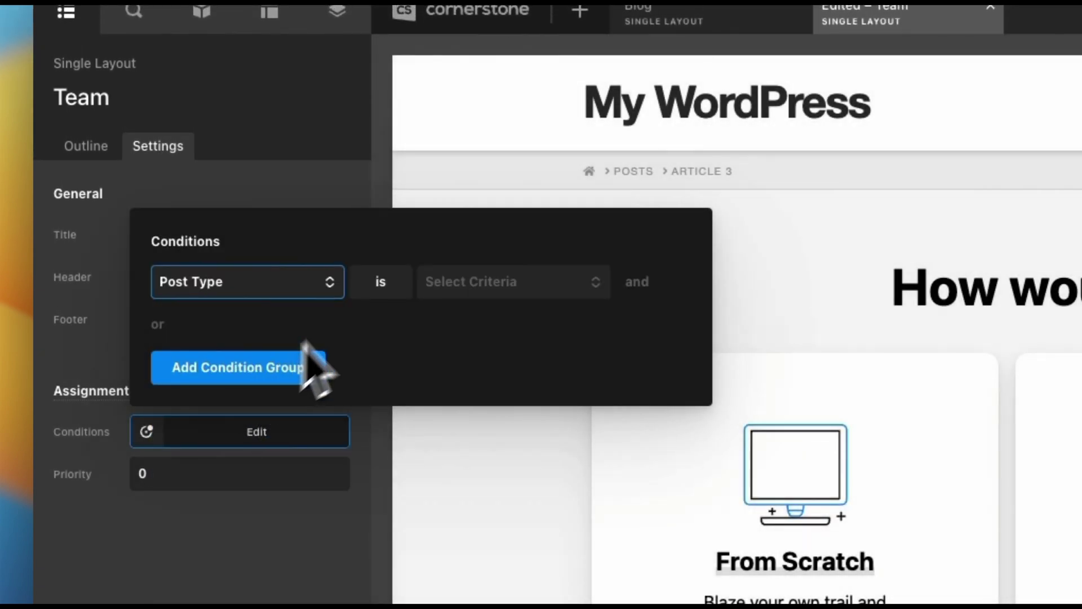
left_click(504, 284)
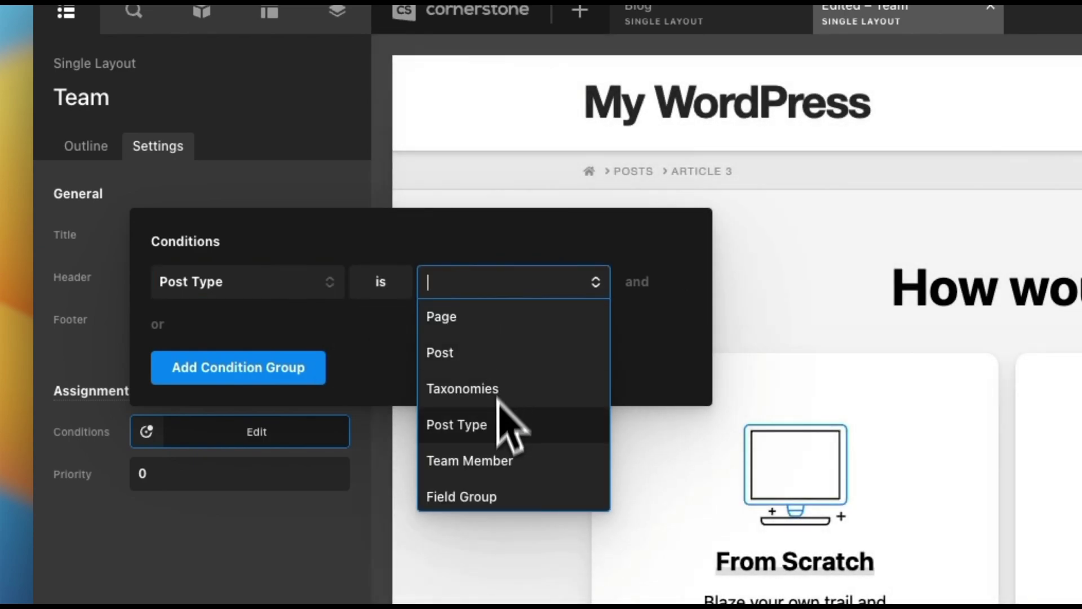
left_click(493, 461)
left_click(147, 326)
key("super+s")
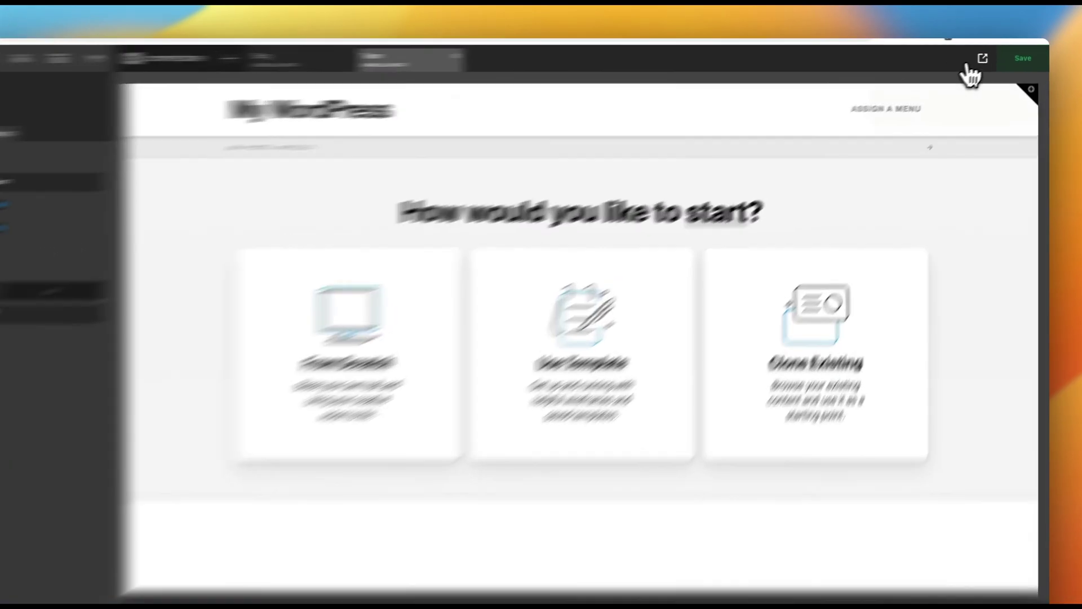
Switch the Team layout's preview to Team Member and save the layout
mouse_move(989, 57)
left_click(805, 195)
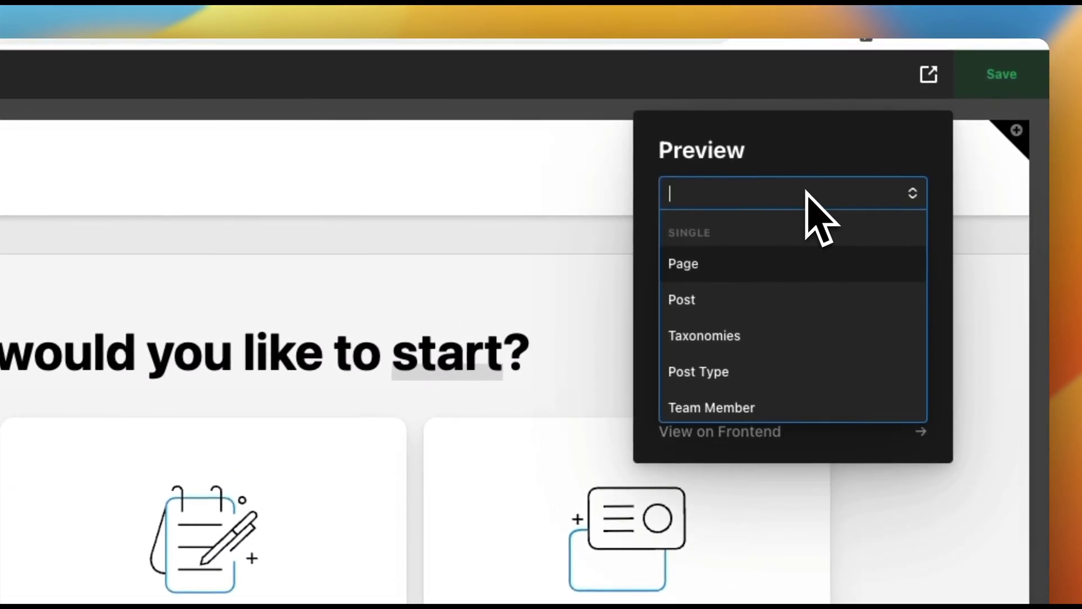
left_click(745, 406)
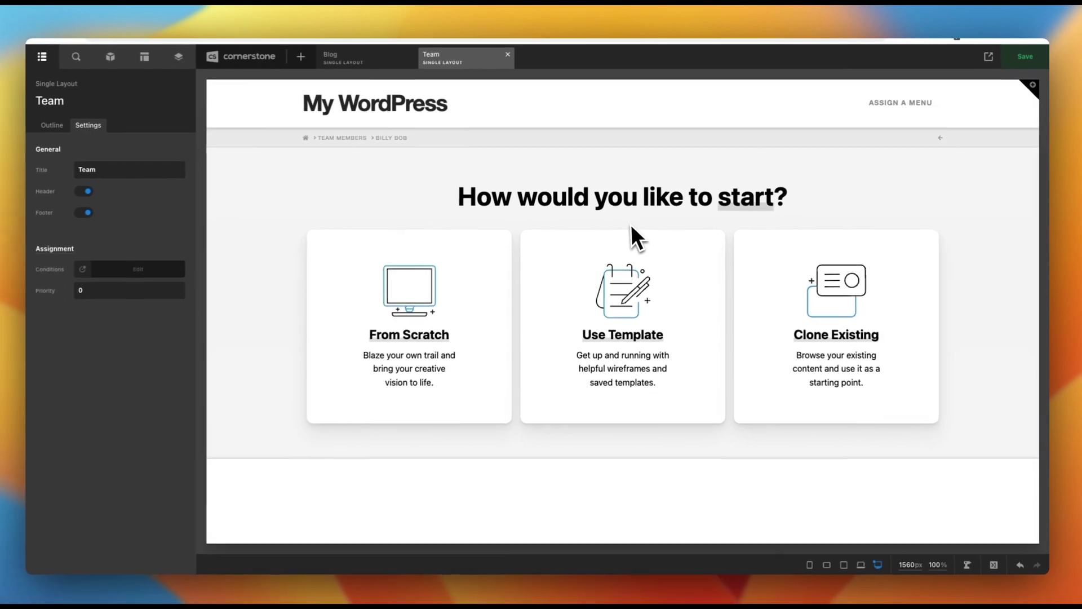
key("super+s")
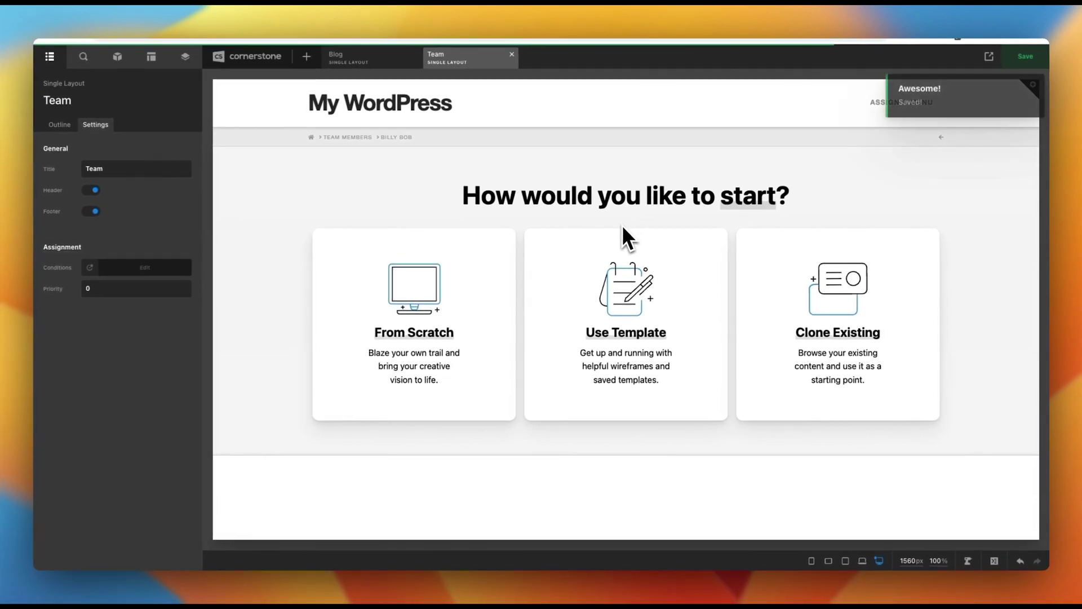
Start the Team layout from scratch and give its section a row with two equal columns
left_click(370, 276)
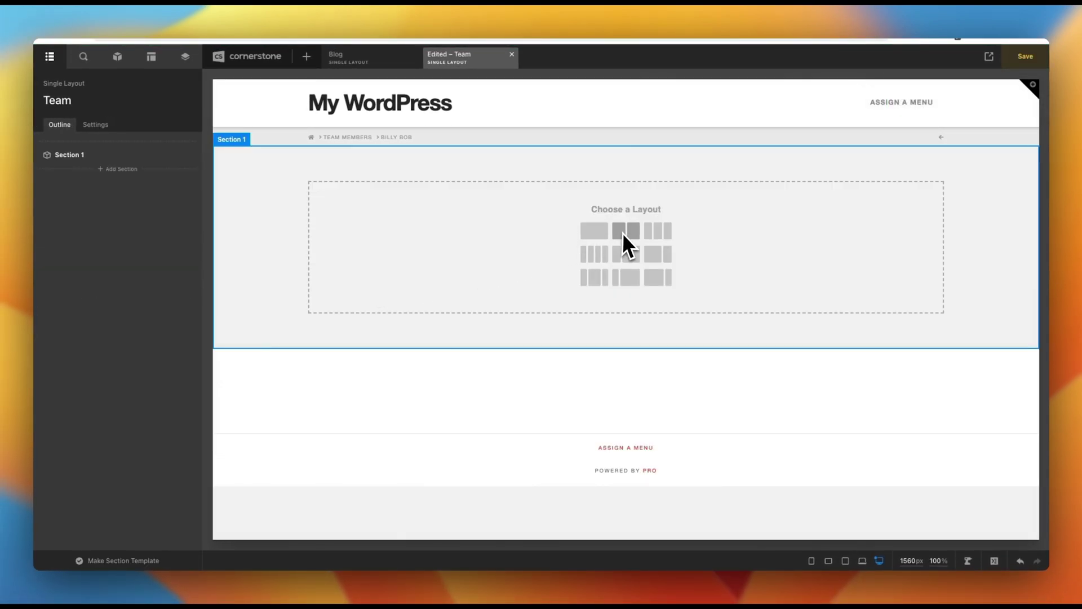
left_click(624, 232)
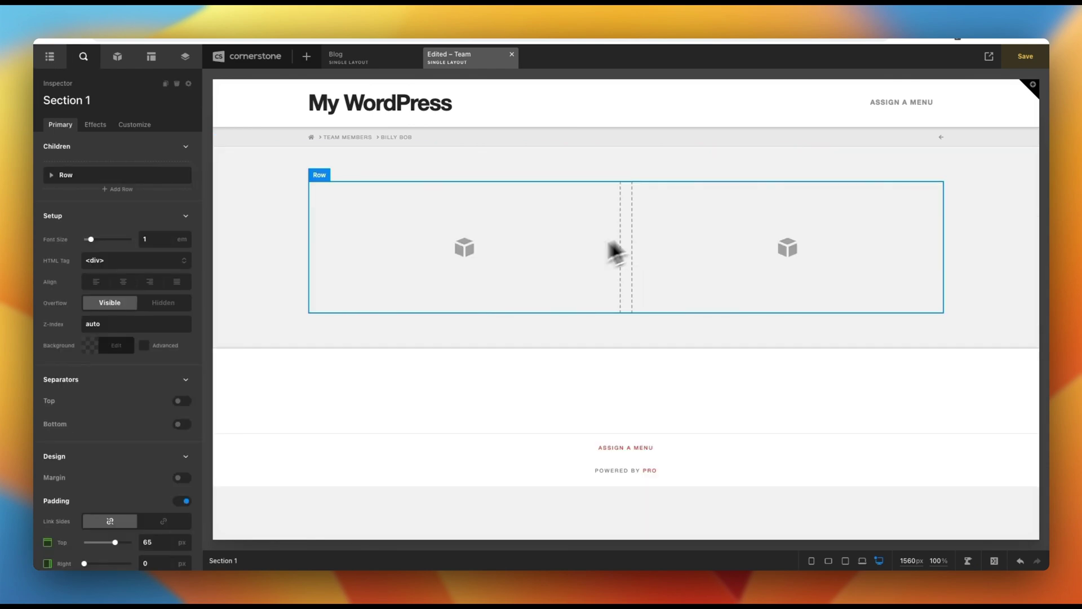
Give the first column an advanced background whose lower layer is an <img/> Element sourced from the post's Featured Image
left_click(363, 278)
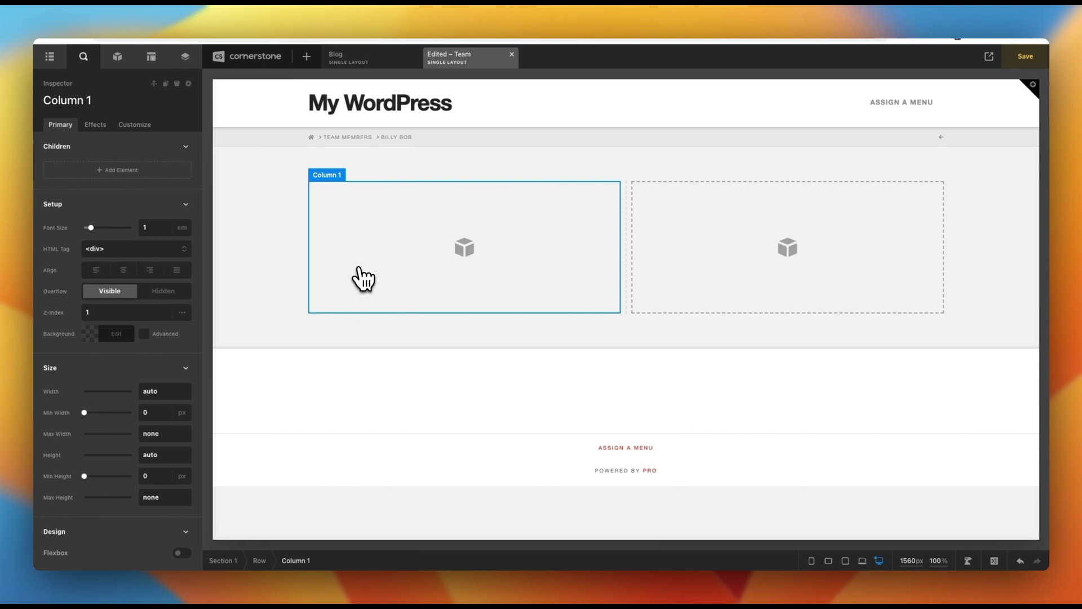
left_click(144, 334)
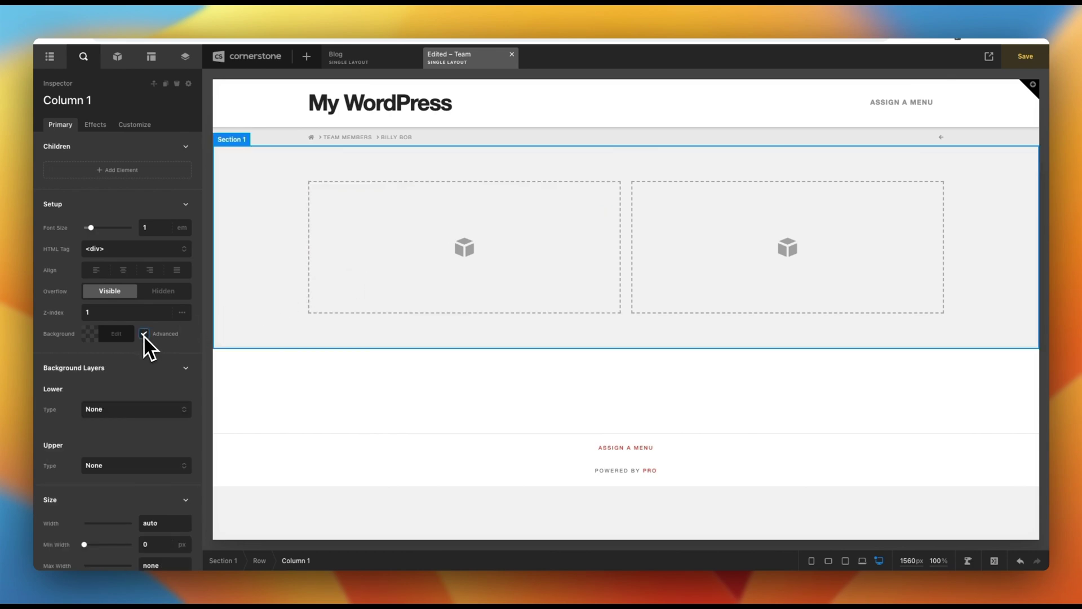
left_click(124, 408)
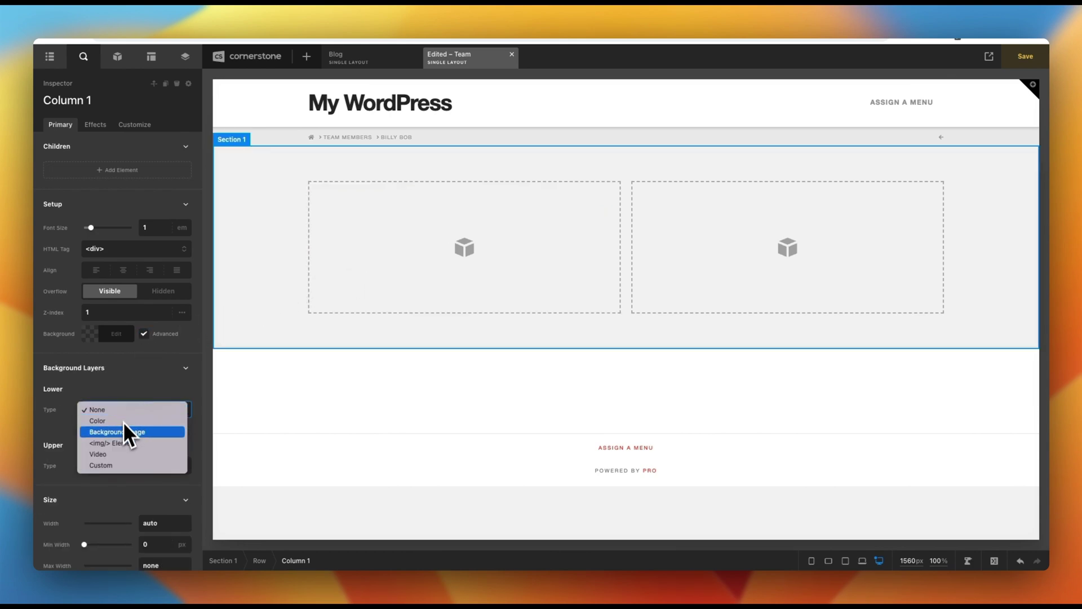
left_click(121, 441)
left_click(135, 441)
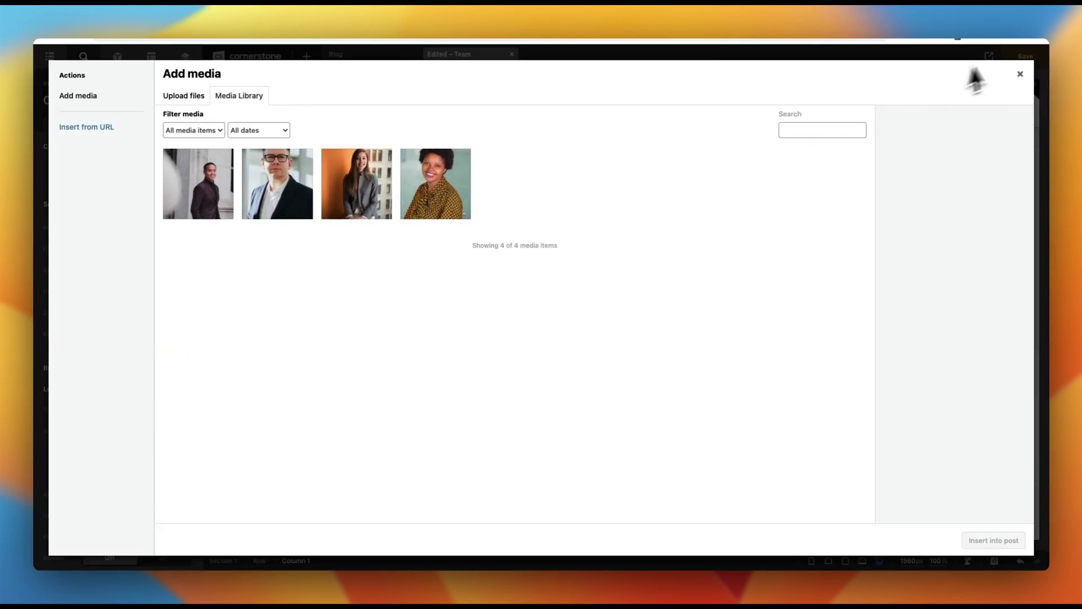
left_click(1020, 74)
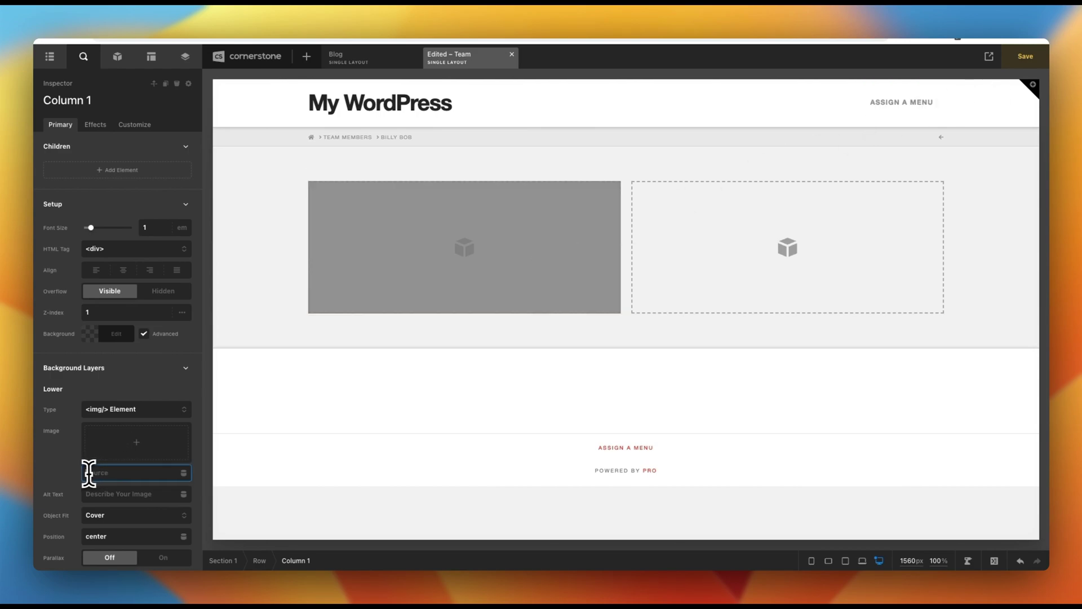
left_click(184, 477)
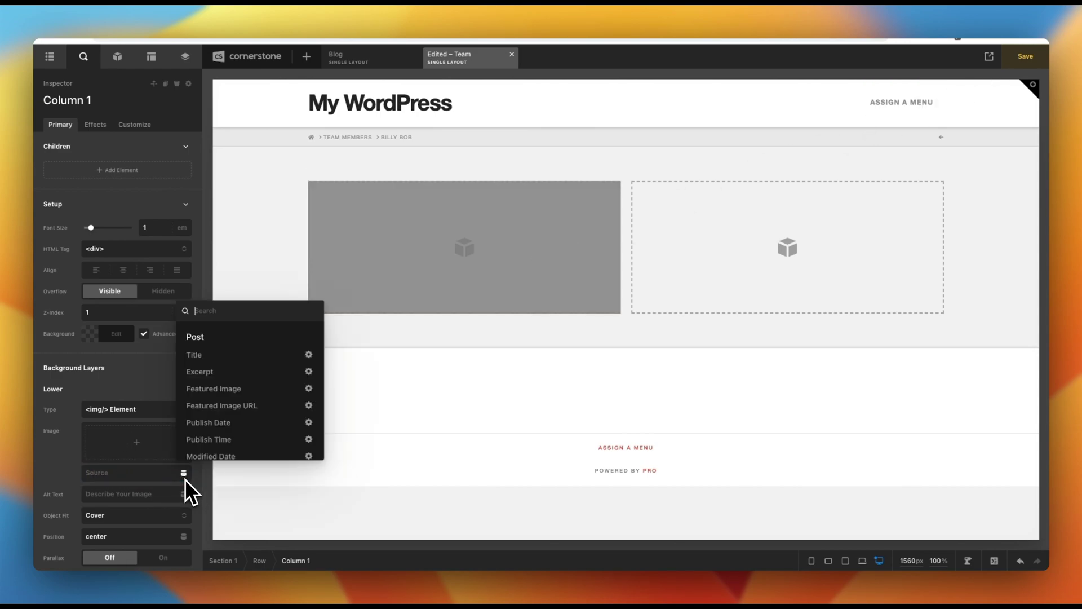
left_click(243, 394)
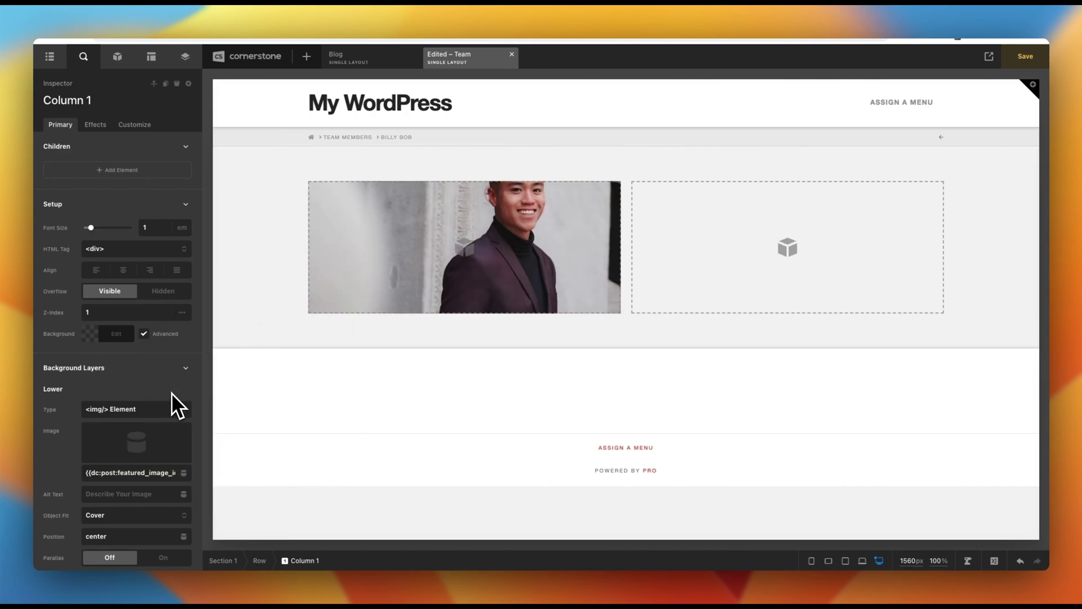
Set the first column's minimum height to 550 px and round all its corners with a 1 em border radius
scroll(171, 393, "down", 3)
scroll(171, 393, "down", 4)
left_click(159, 407)
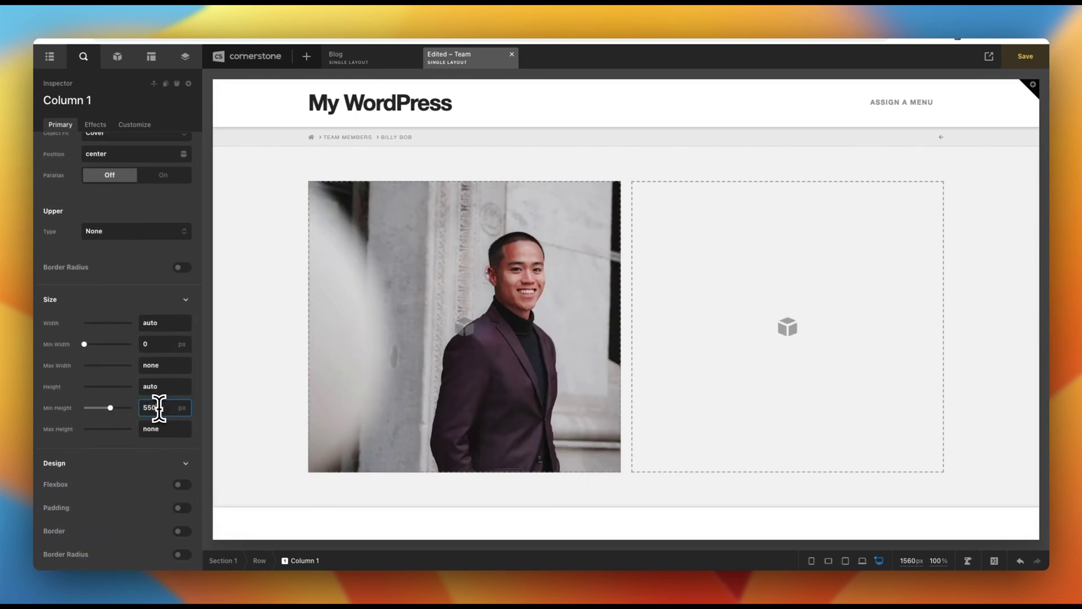
scroll(133, 306, "up", 7)
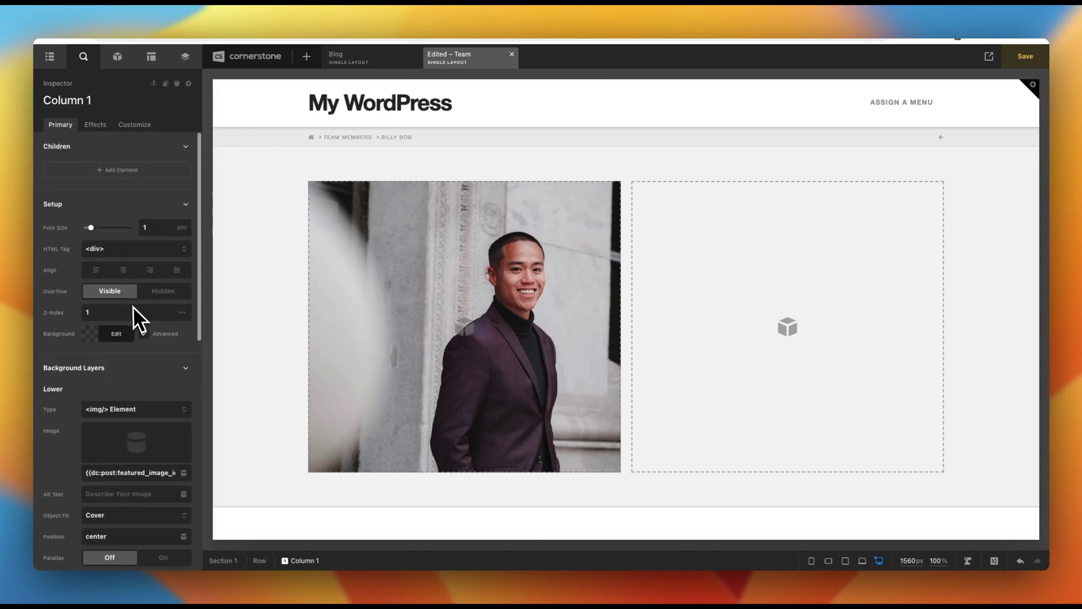
scroll(139, 306, "down", 9)
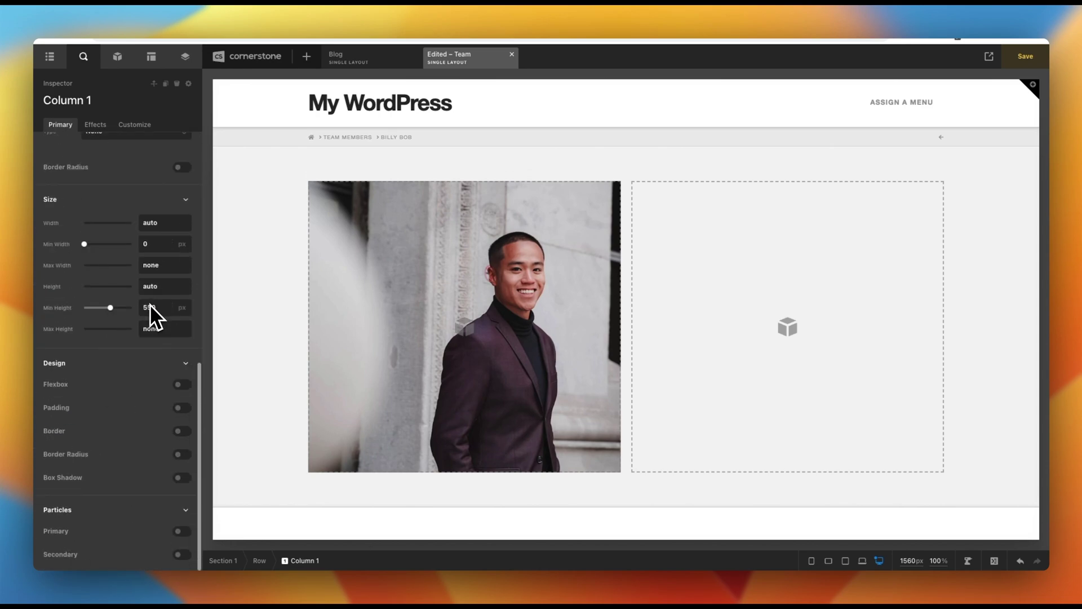
left_click(182, 454)
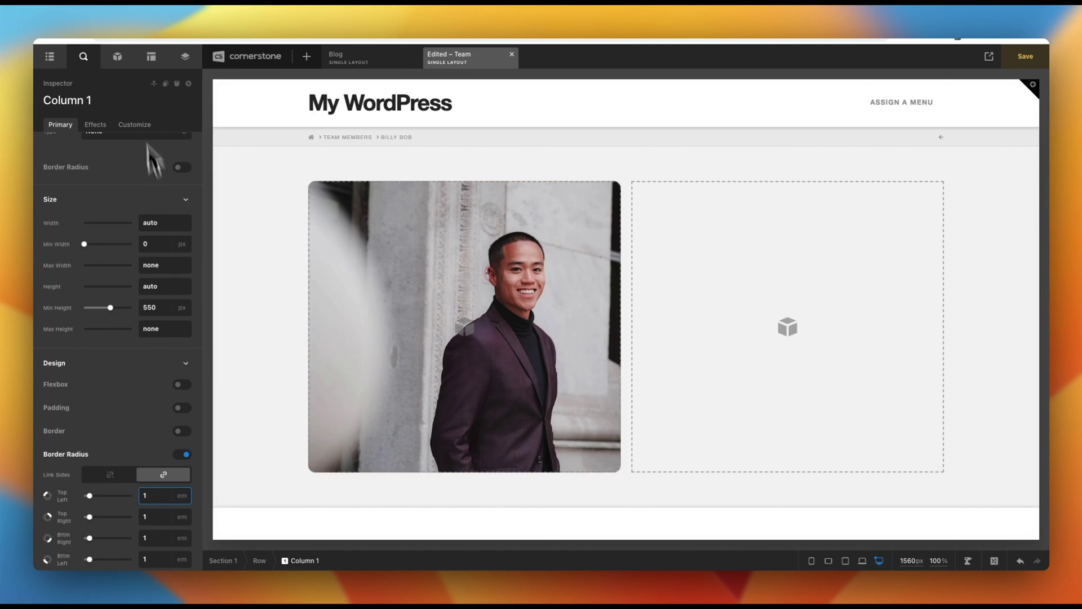
Add a Headline to the second column and set its raw content to the dynamic post title, {{dc:post:title}}
left_click(118, 58)
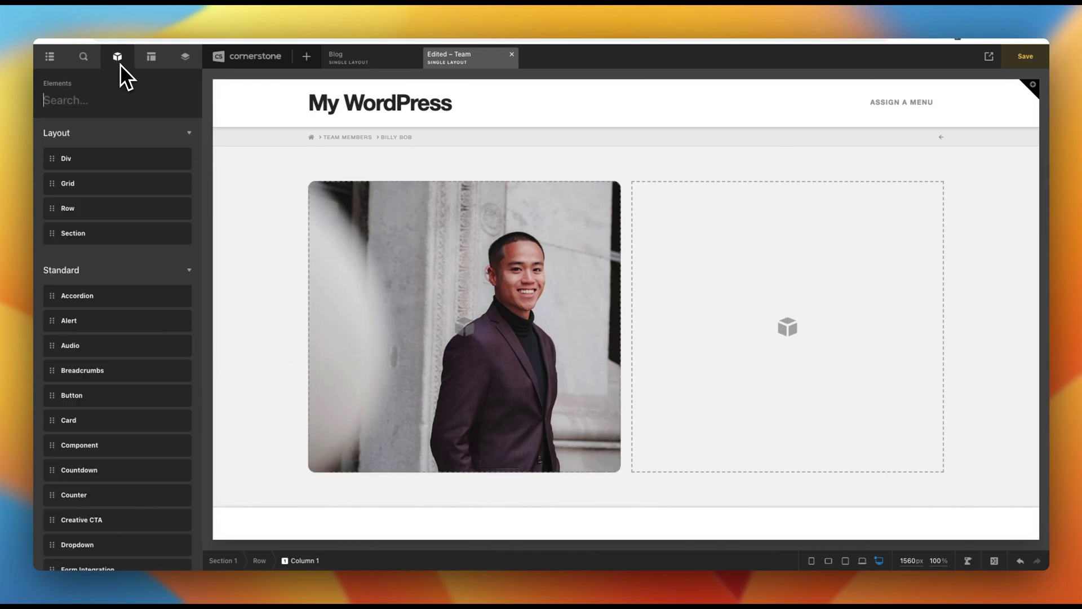
type("head")
left_click_drag(116, 152, 712, 282)
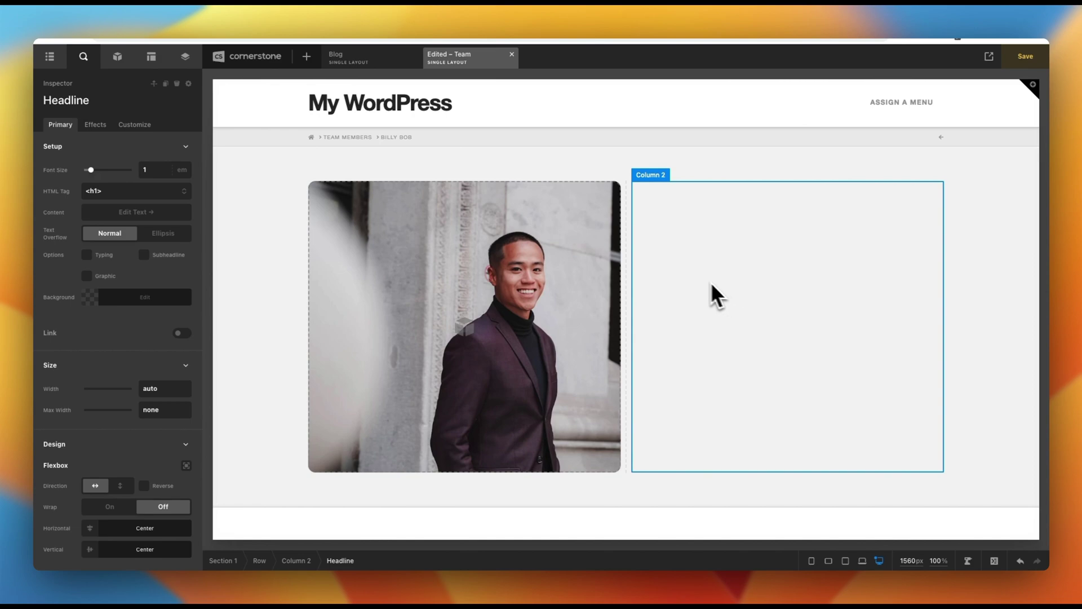
left_click(148, 214)
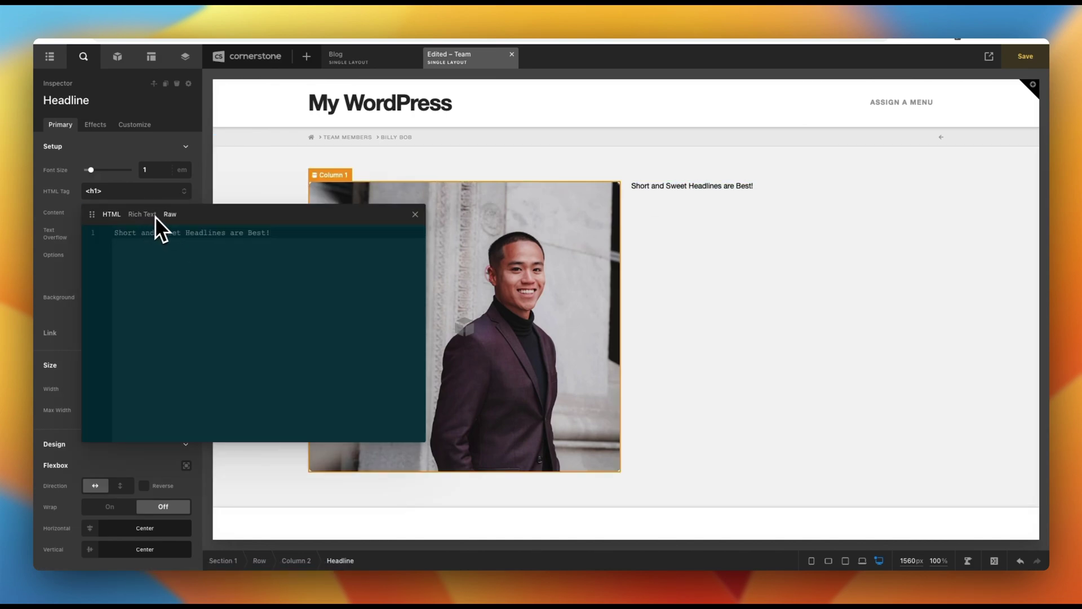
left_click(170, 214)
left_click(413, 428)
left_click(445, 311)
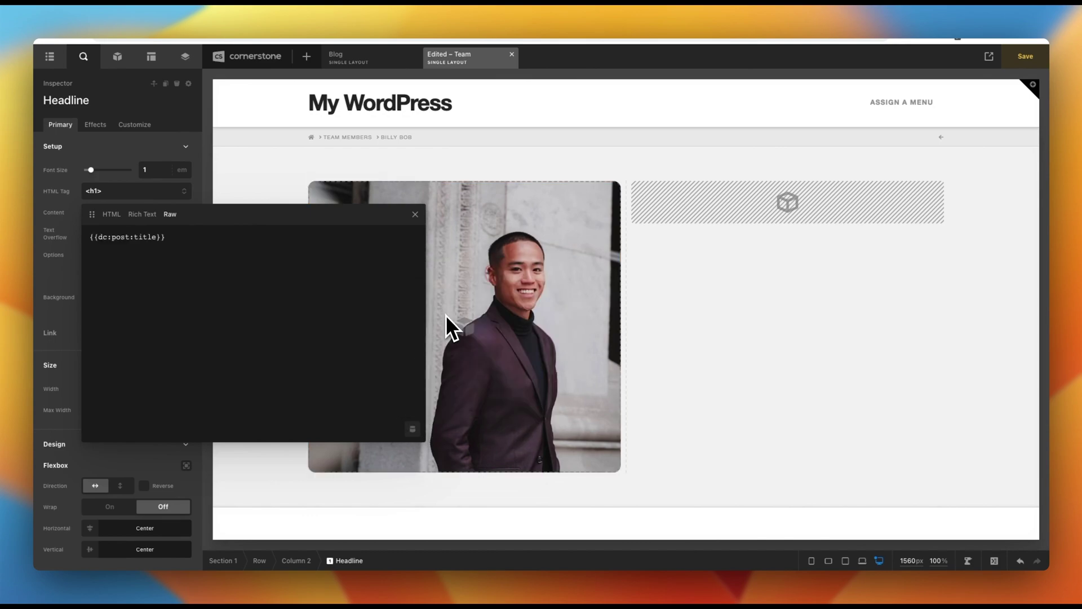
left_click(415, 214)
Set the post title headline's text size to 4 em
scroll(137, 269, "down", 5)
double_click(151, 391)
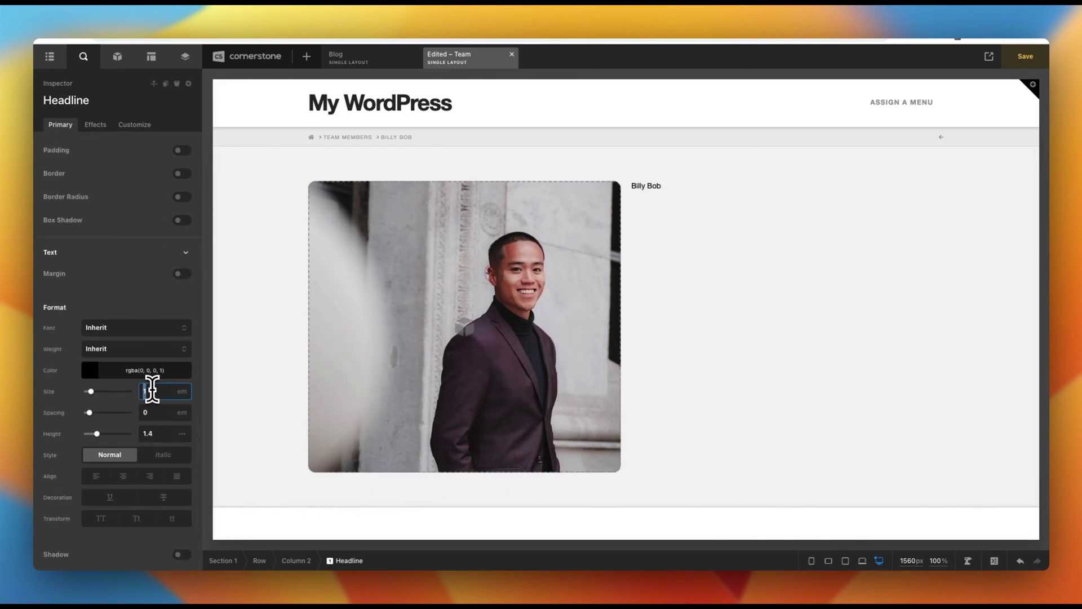
type("4")
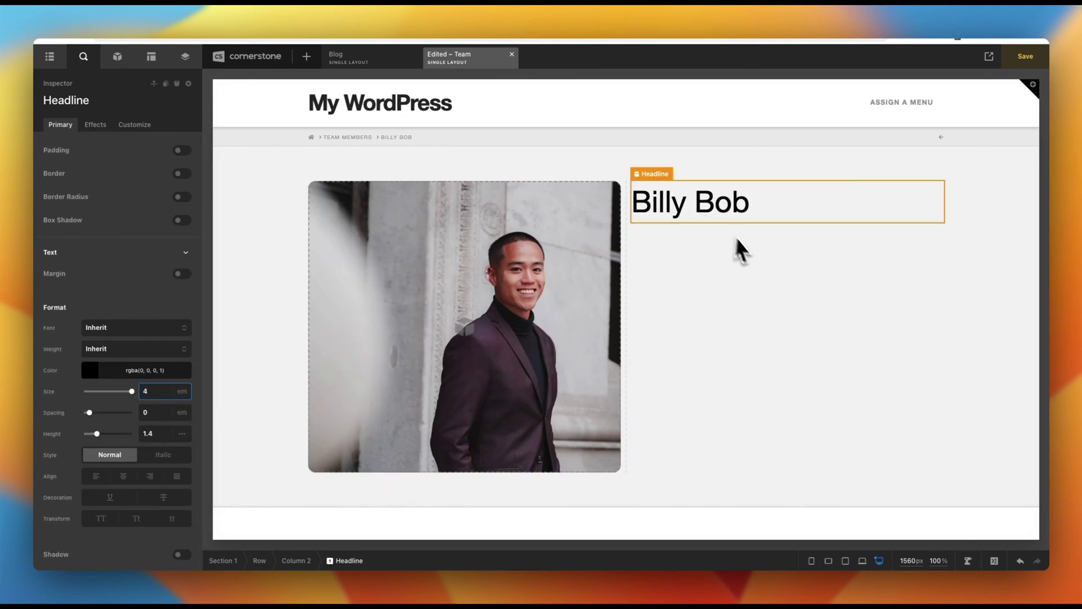
Add a second Headline below the post title in the second column and set its HTML tag to <span>
left_click(150, 54)
left_click_drag(92, 145, 732, 299)
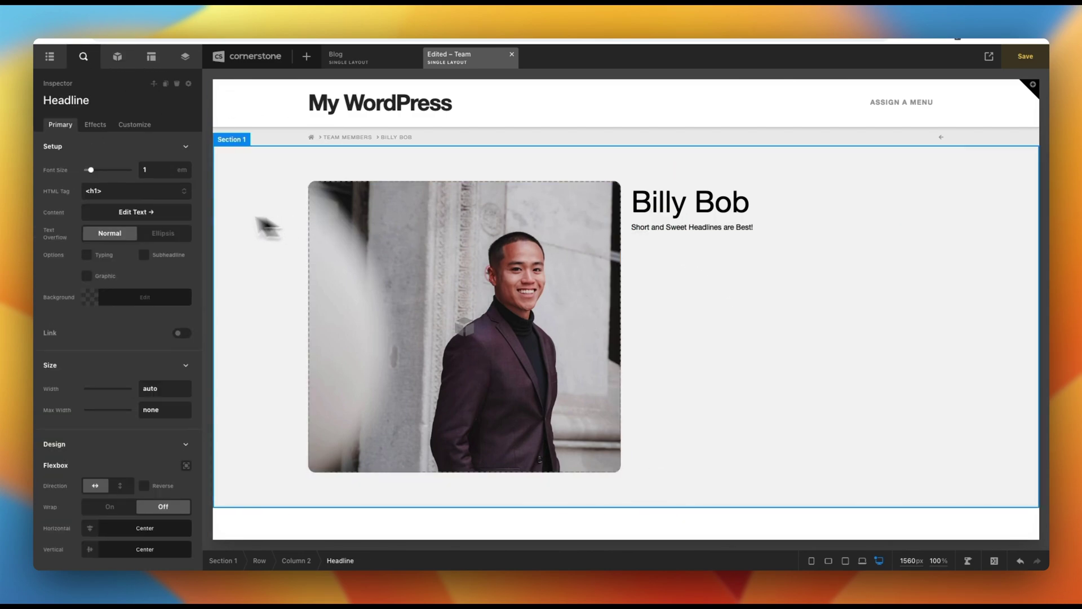
left_click(135, 190)
left_click(116, 270)
Replace the second headline's text with the dynamic ACF post field Job Title of the current post
left_click(118, 212)
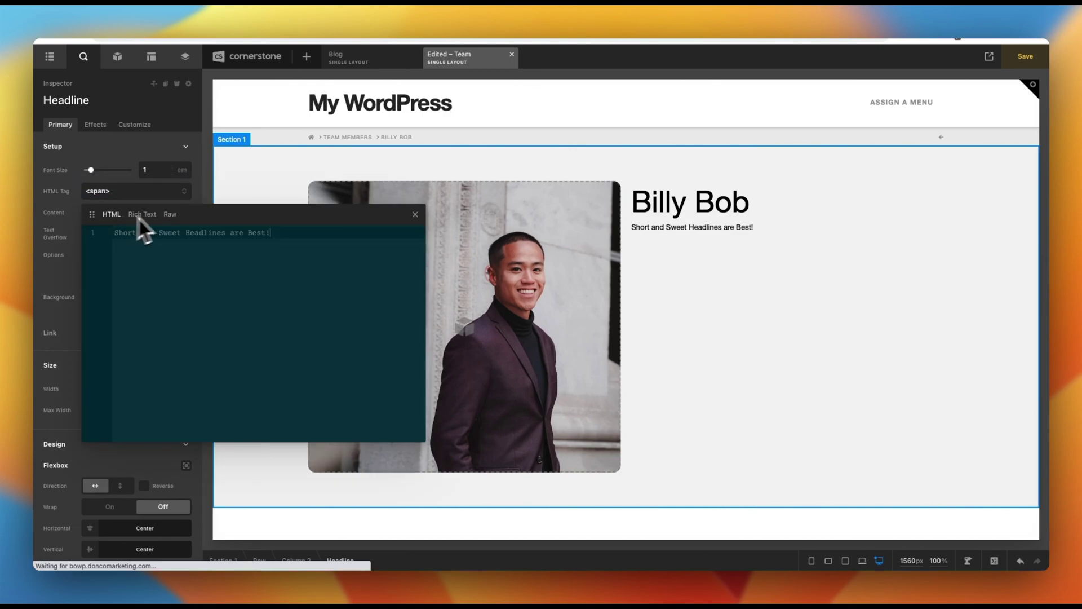
key("super+a")
key("BackSpace")
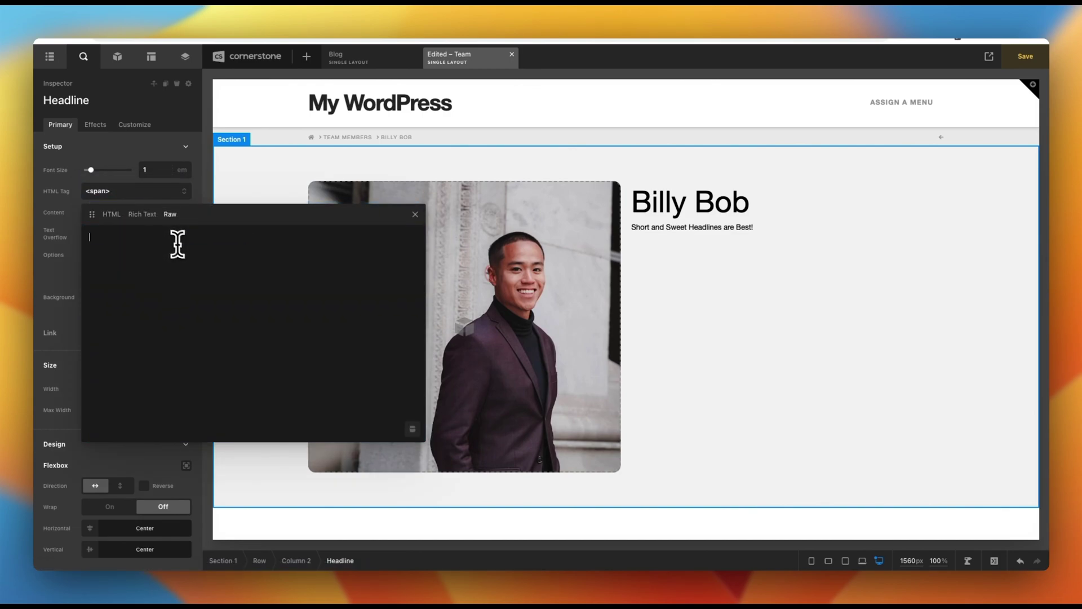
left_click(412, 430)
type("acf")
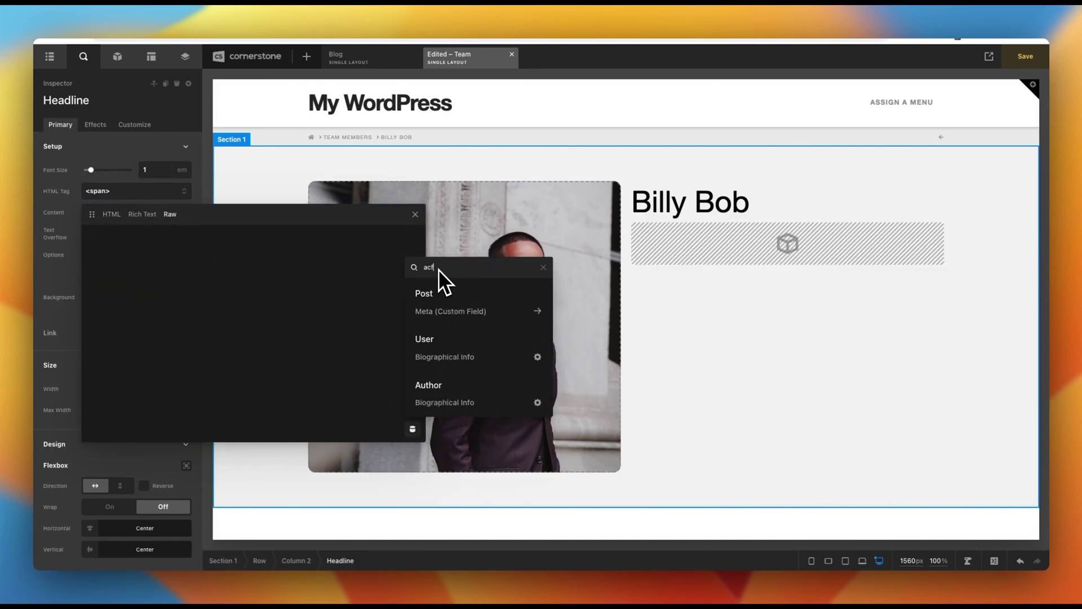
scroll(451, 350, "down", 3)
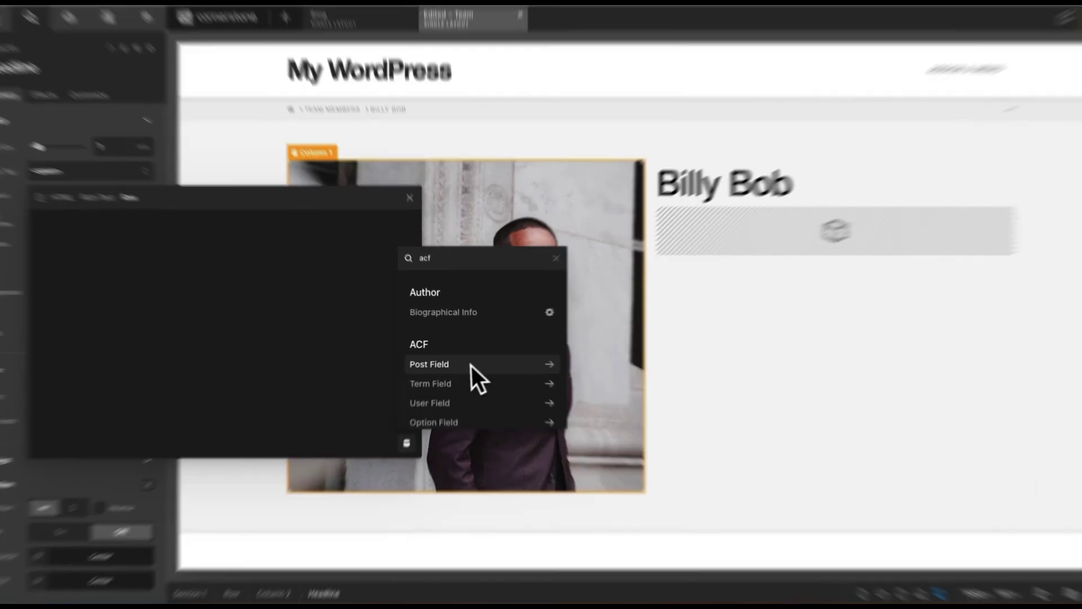
left_click(460, 360)
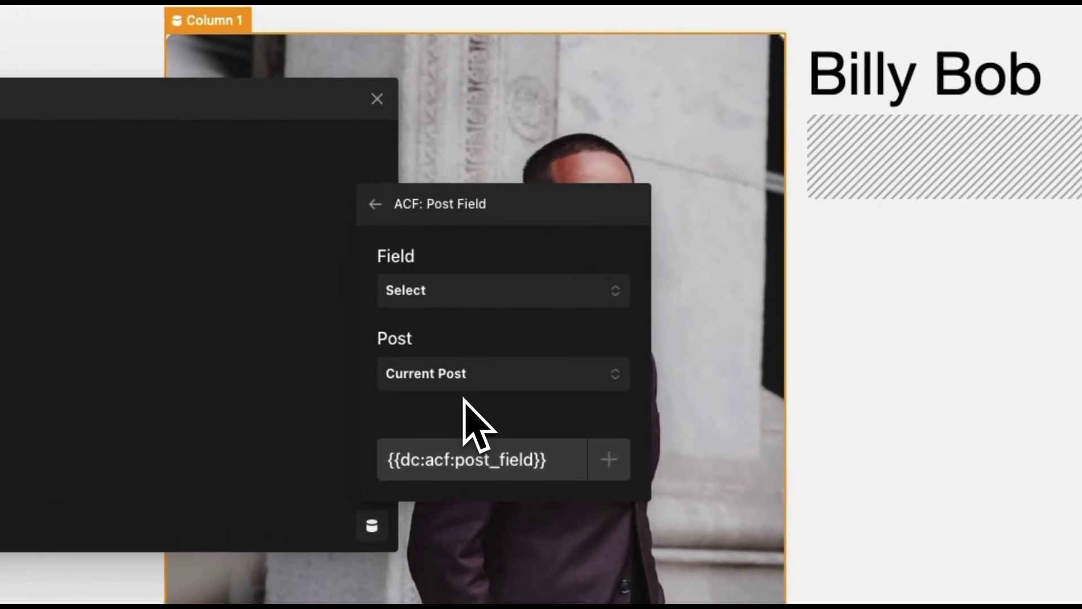
left_click(441, 302)
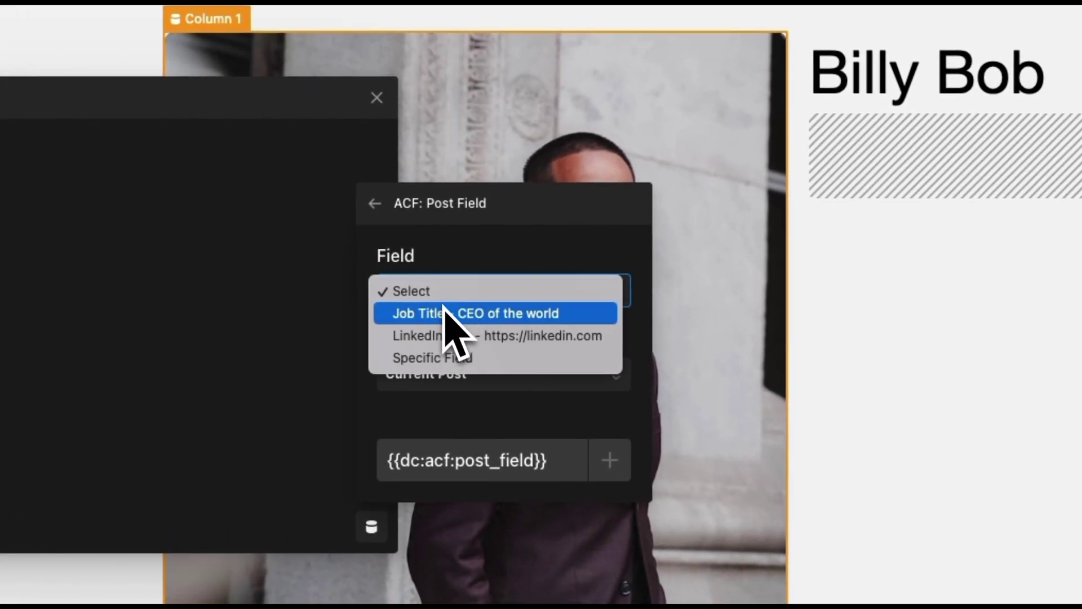
left_click(445, 315)
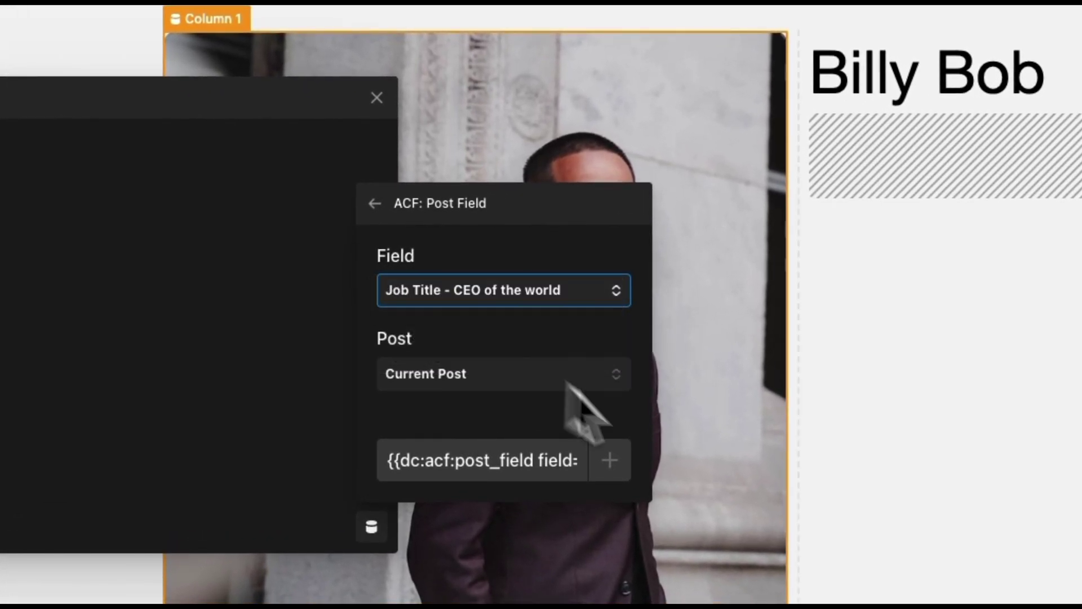
left_click(617, 474)
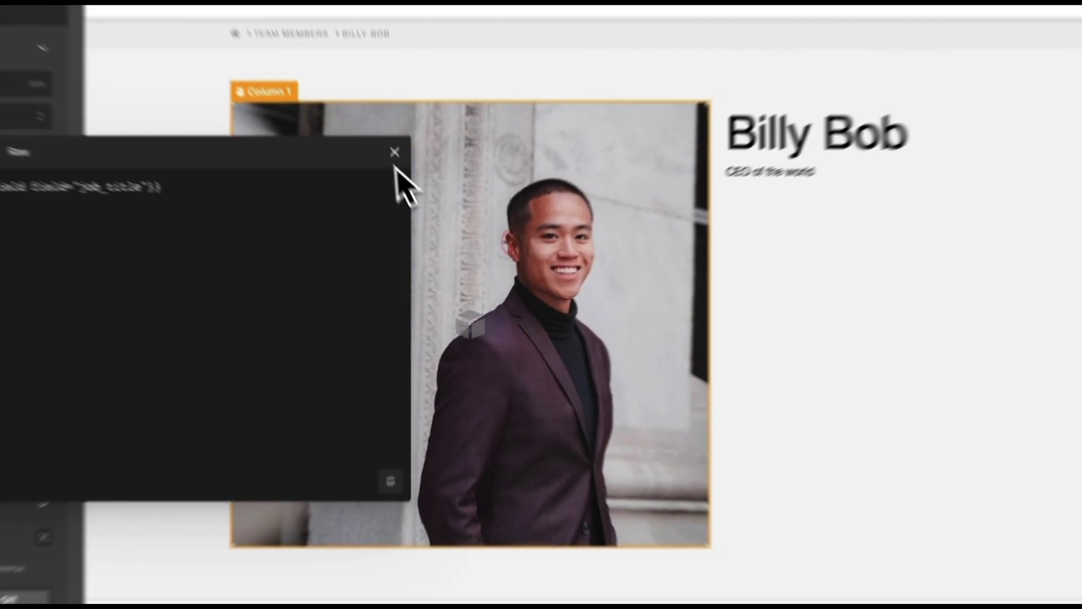
left_click(377, 98)
Add a Social element below the job title headline in the second column
left_click(688, 261)
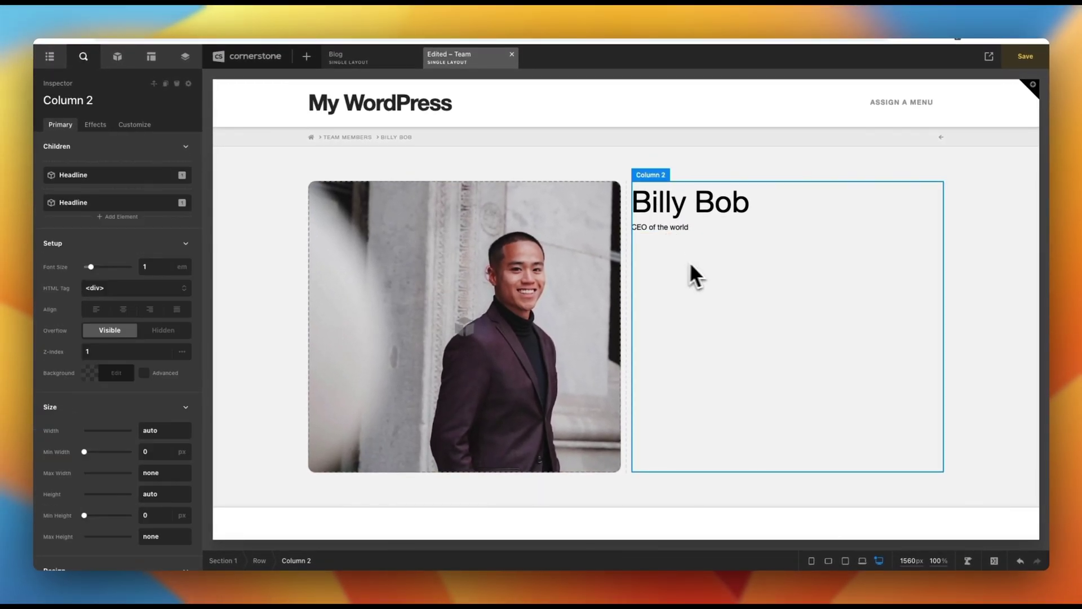
left_click(125, 60)
type("social")
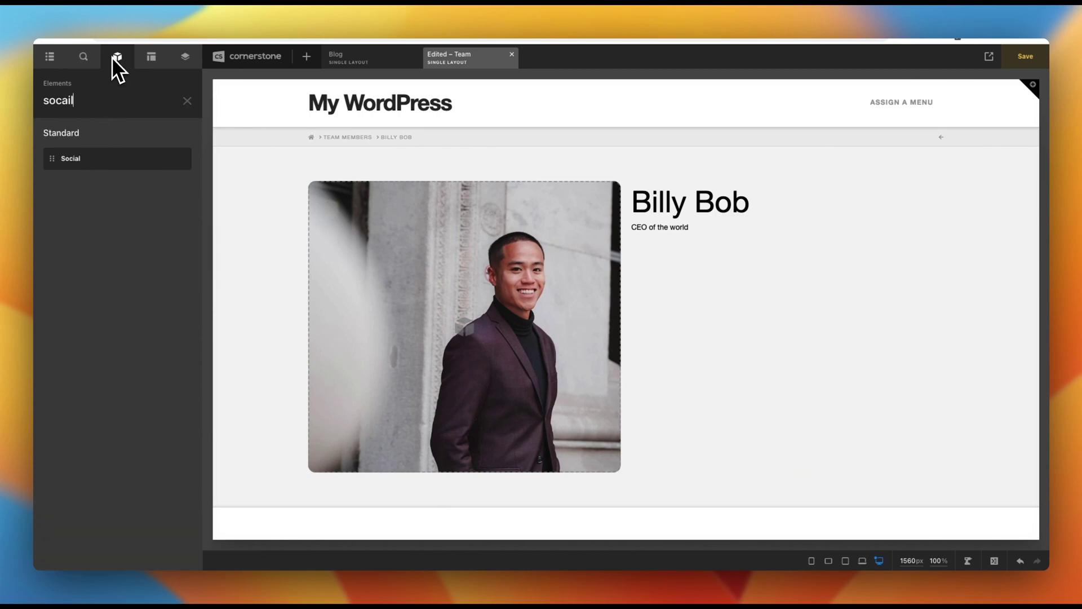
left_click_drag(77, 157, 676, 362)
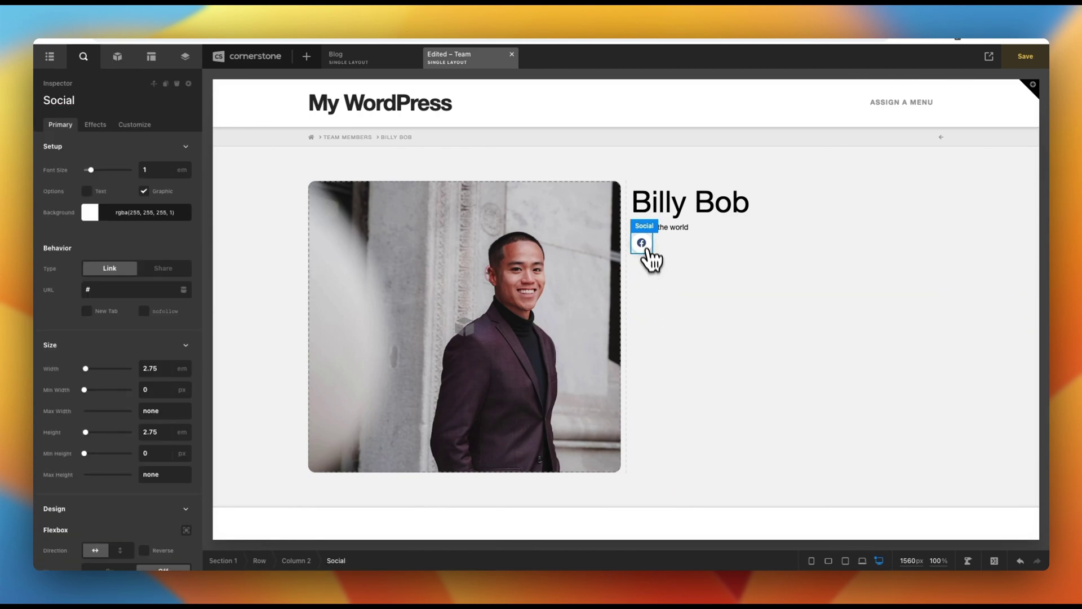
Change the Social element's graphic icon to the LinkedIn brand icon
scroll(151, 280, "down", 10)
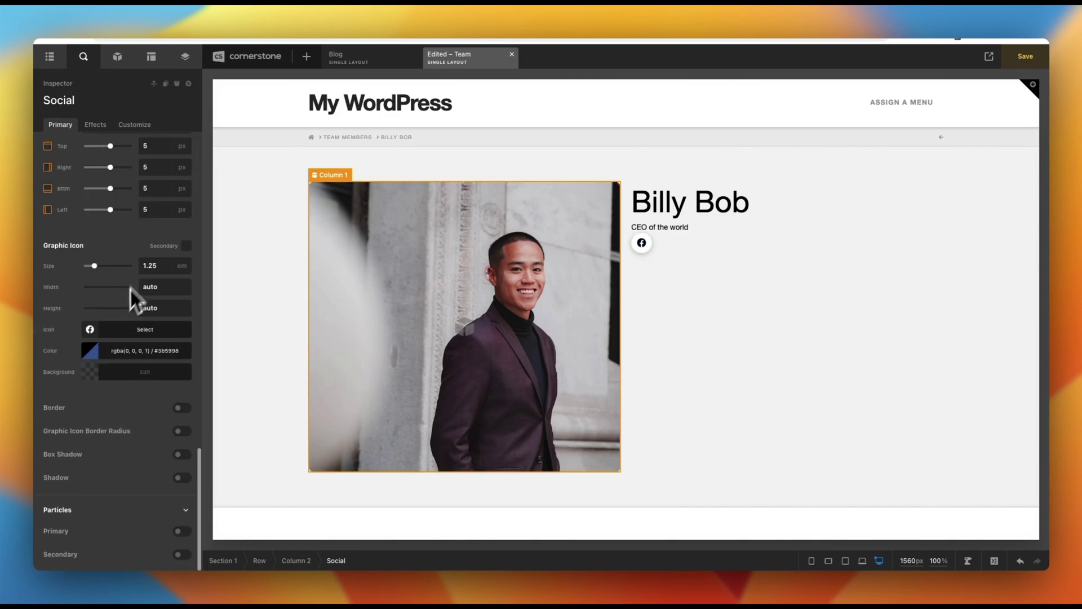
left_click(134, 327)
left_click(285, 173)
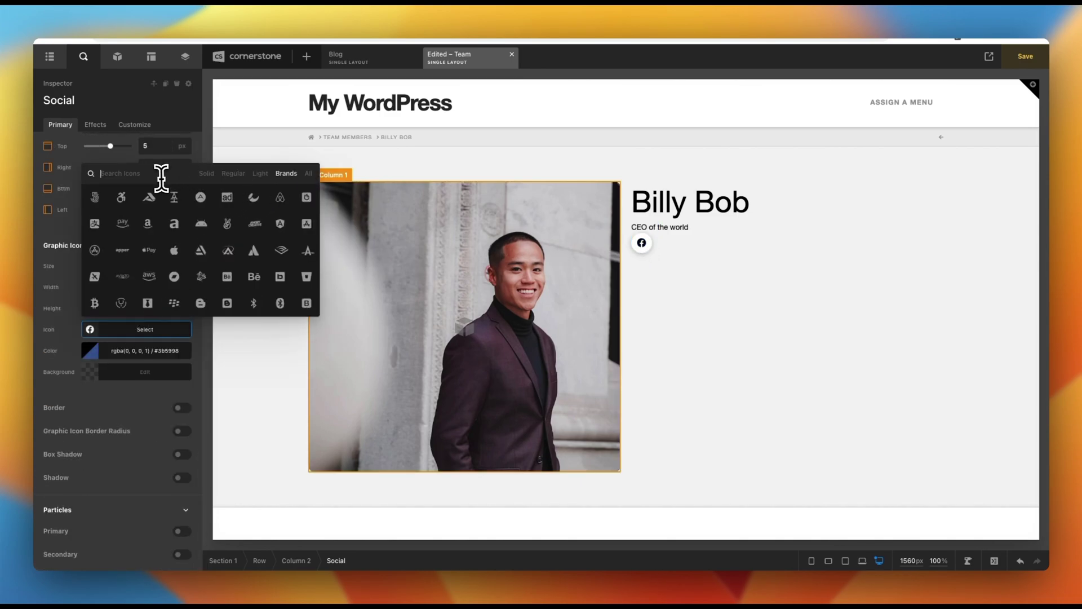
type("linkedin")
left_click(94, 197)
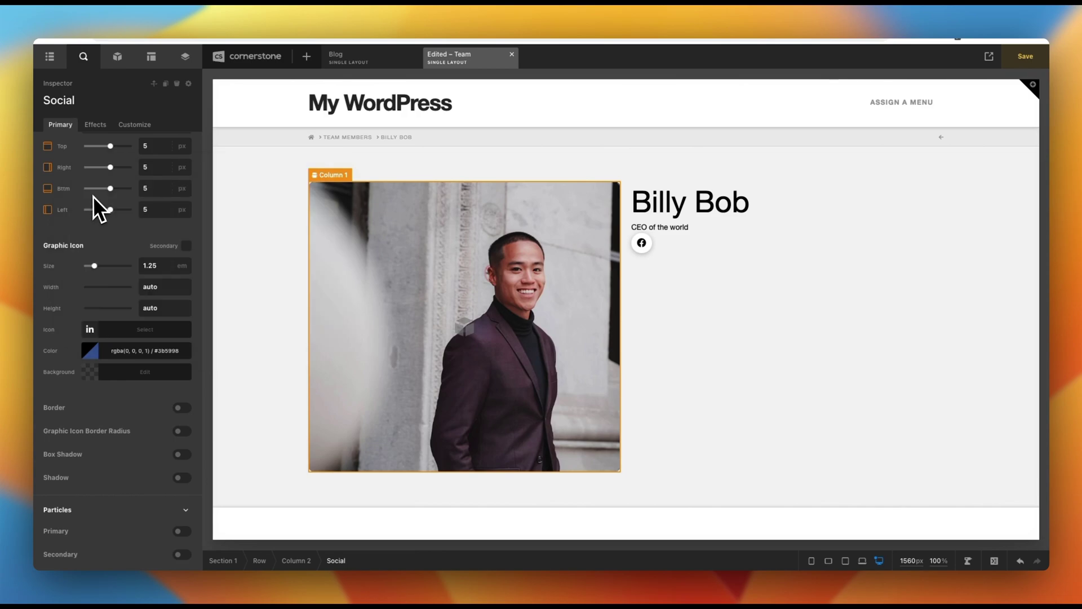
Set the Social element's link URL to the dynamic ACF post field LinkedIn Link and save the Team layout
scroll(108, 331, "up", 10)
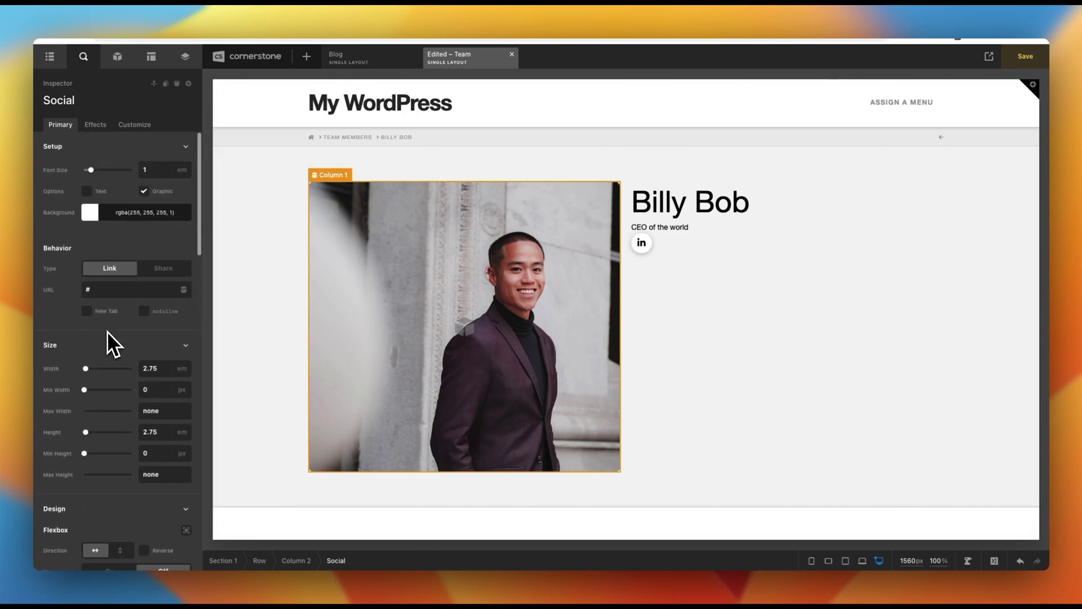
double_click(108, 289)
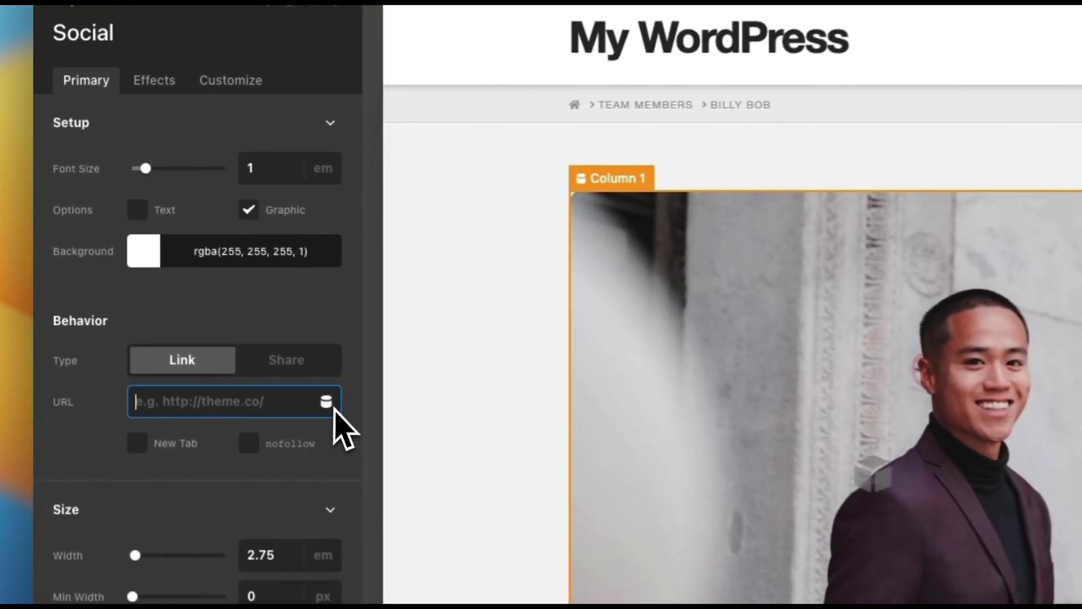
left_click(183, 289)
type("acf")
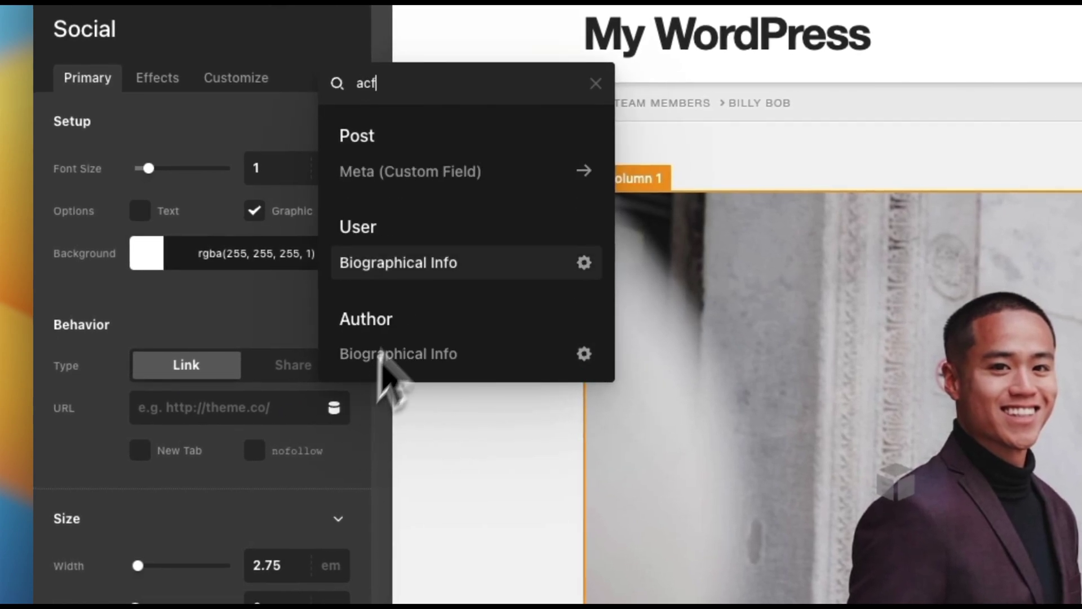
scroll(428, 282, "down", 3)
left_click(409, 282)
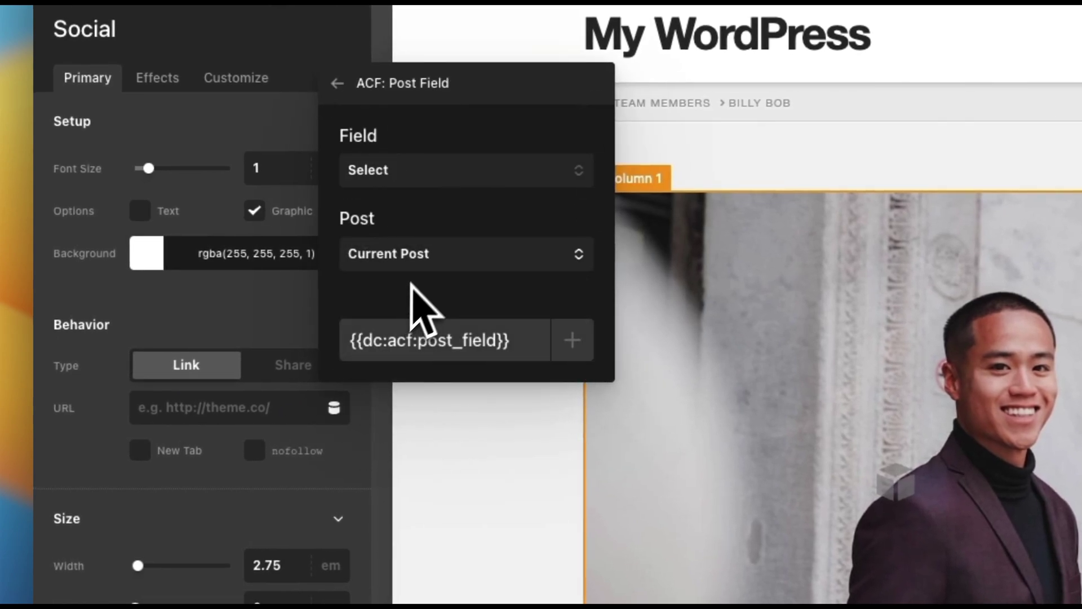
left_click(428, 175)
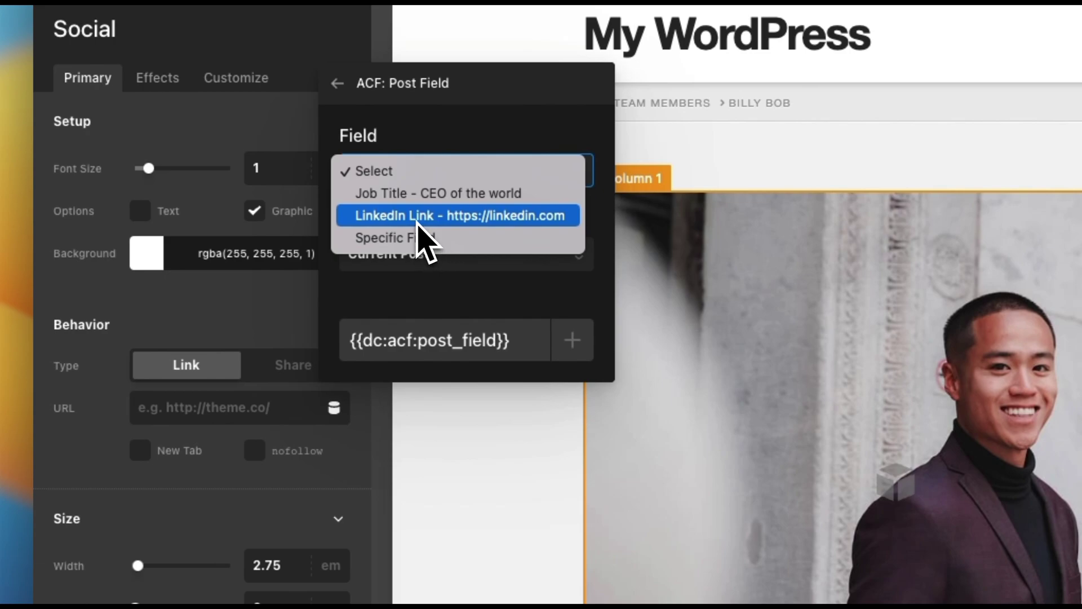
left_click(407, 223)
left_click(565, 332)
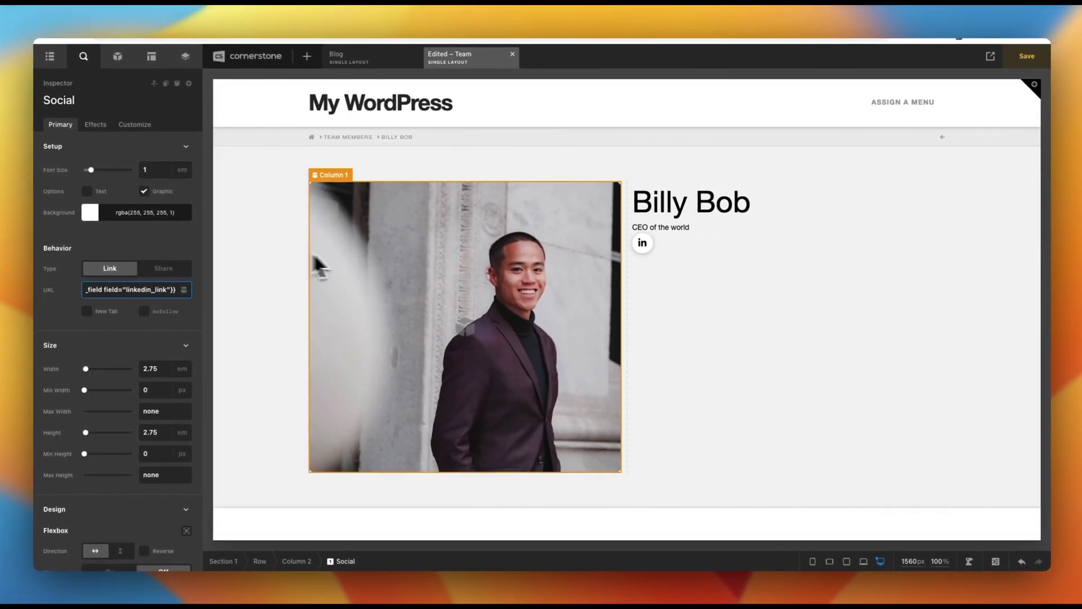
left_click(657, 228)
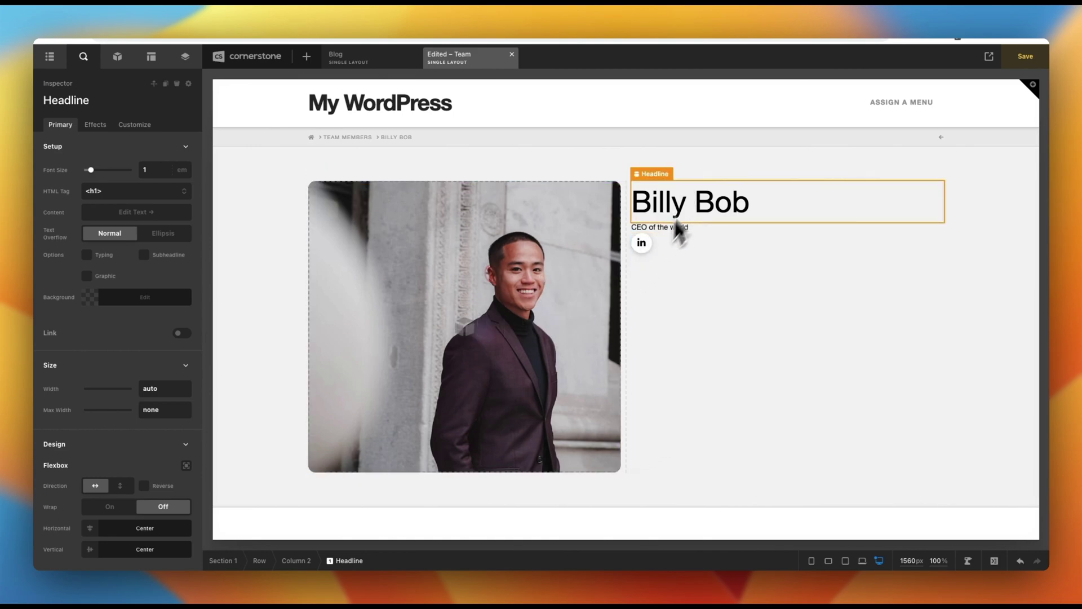
key("super+s")
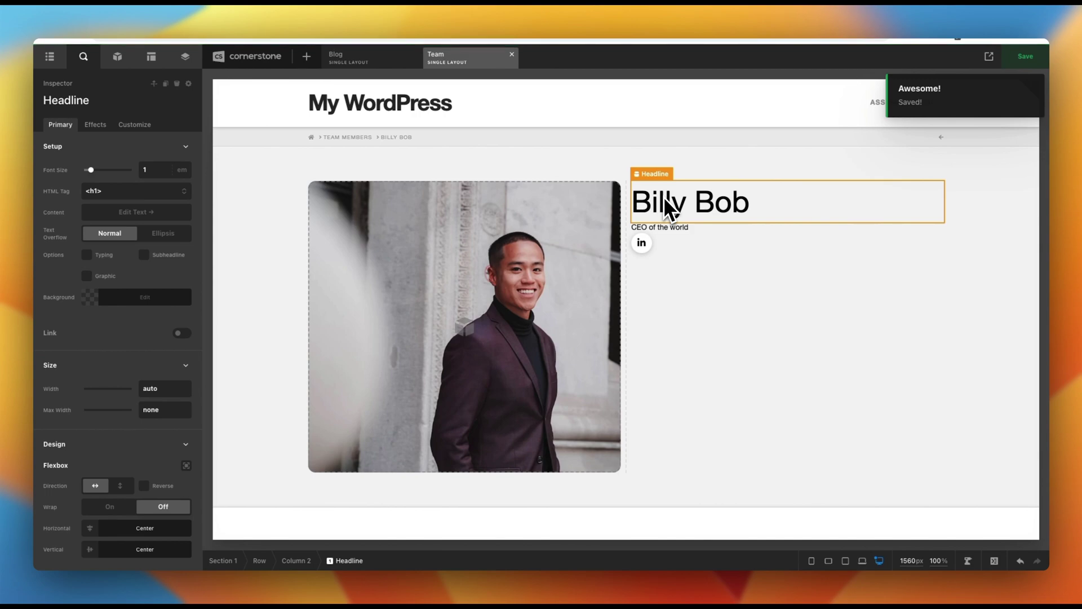